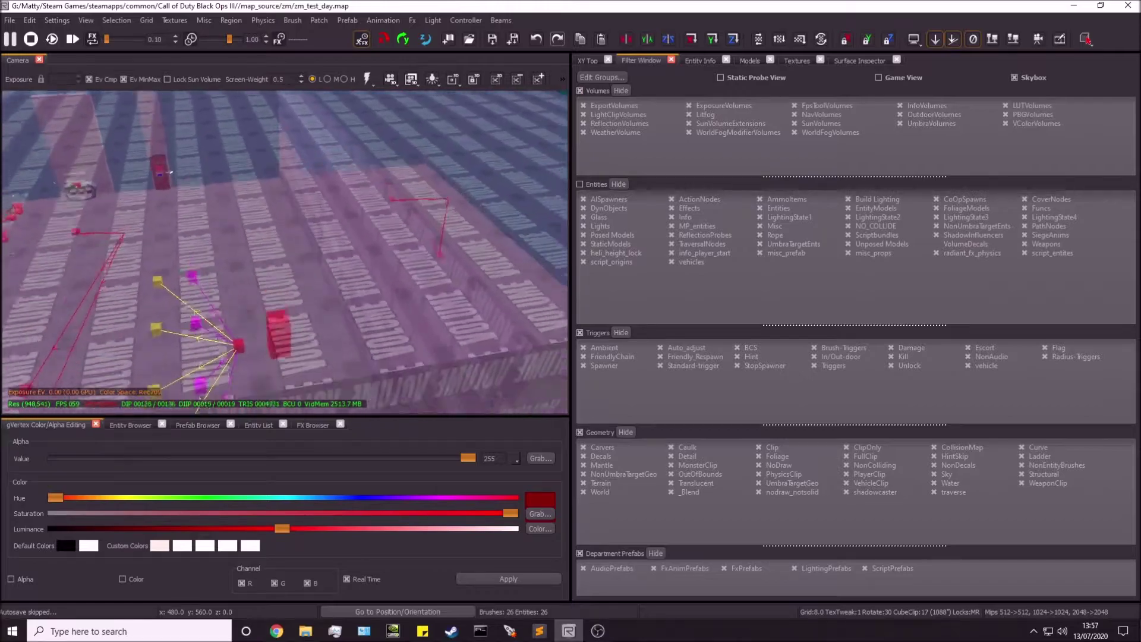
Select the second zone's info_volume and check its targetname and target properties.
key("Escape")
left_click(428, 167, "shift")
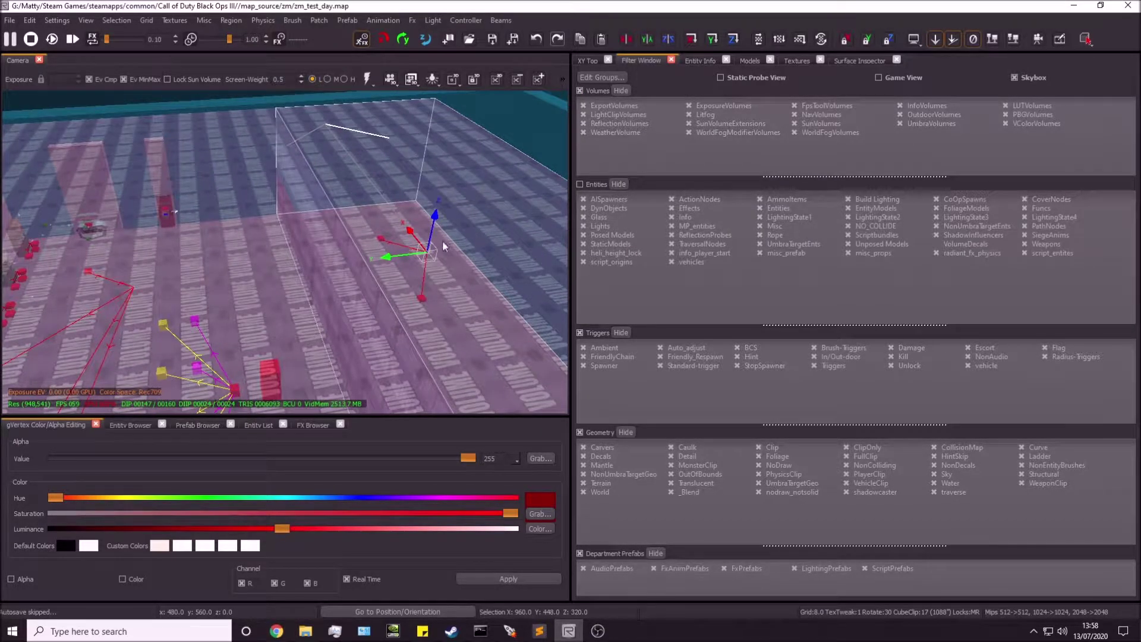
right_click_drag(416, 250, 351, 270)
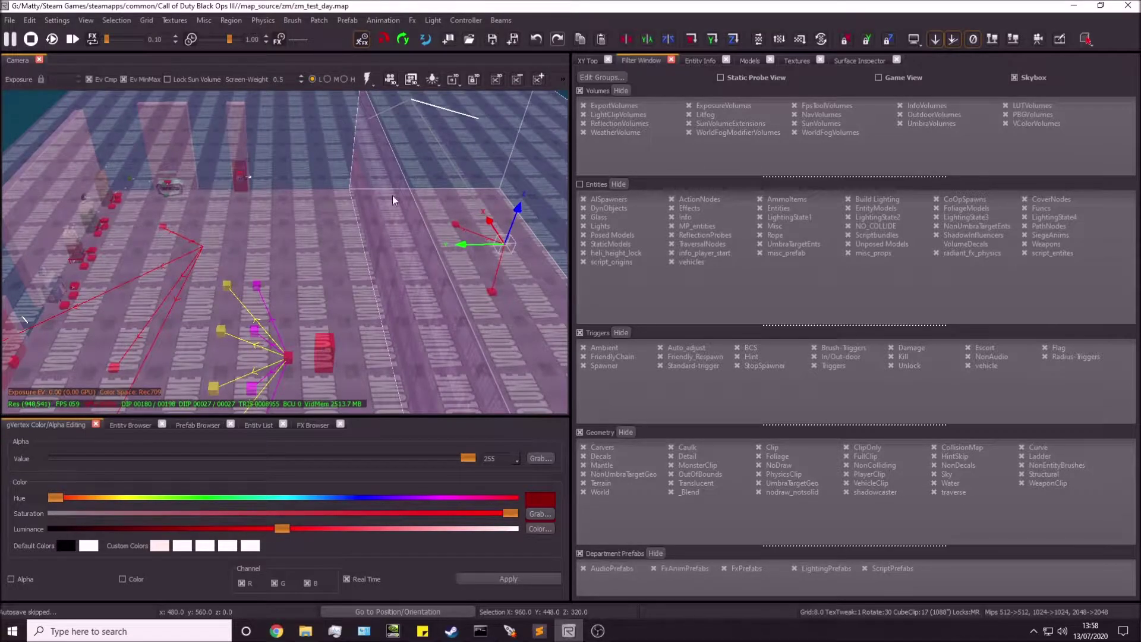
right_click_drag(499, 239, 564, 241)
right_click_drag(448, 240, 448, 240)
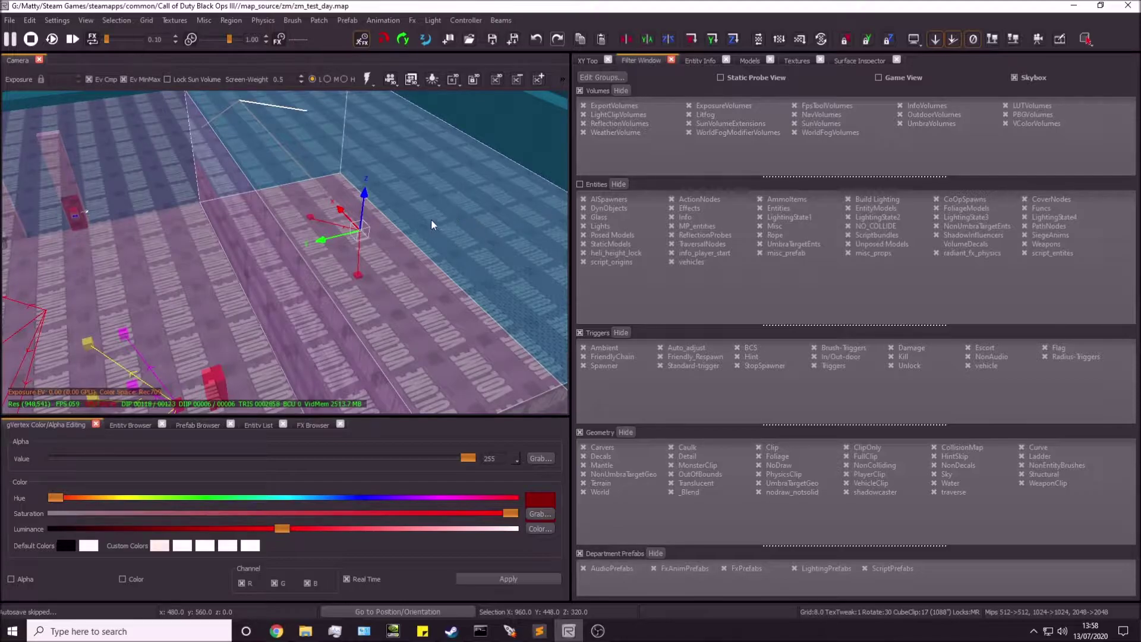
right_click_drag(358, 214, 370, 205)
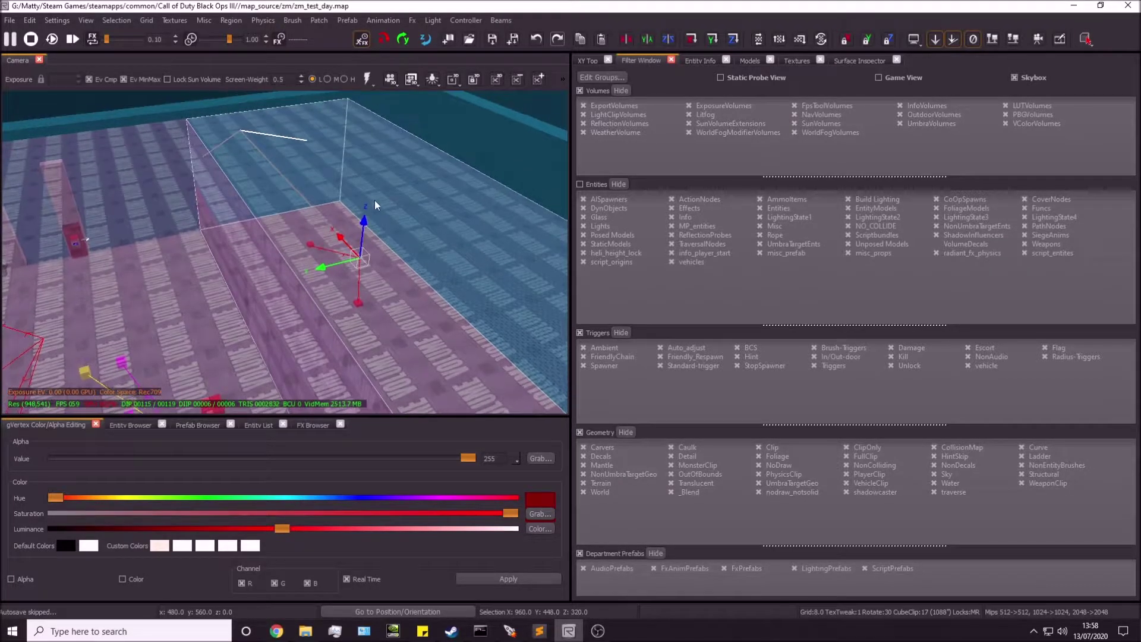
left_click(708, 60)
left_click(738, 159)
left_click(628, 194)
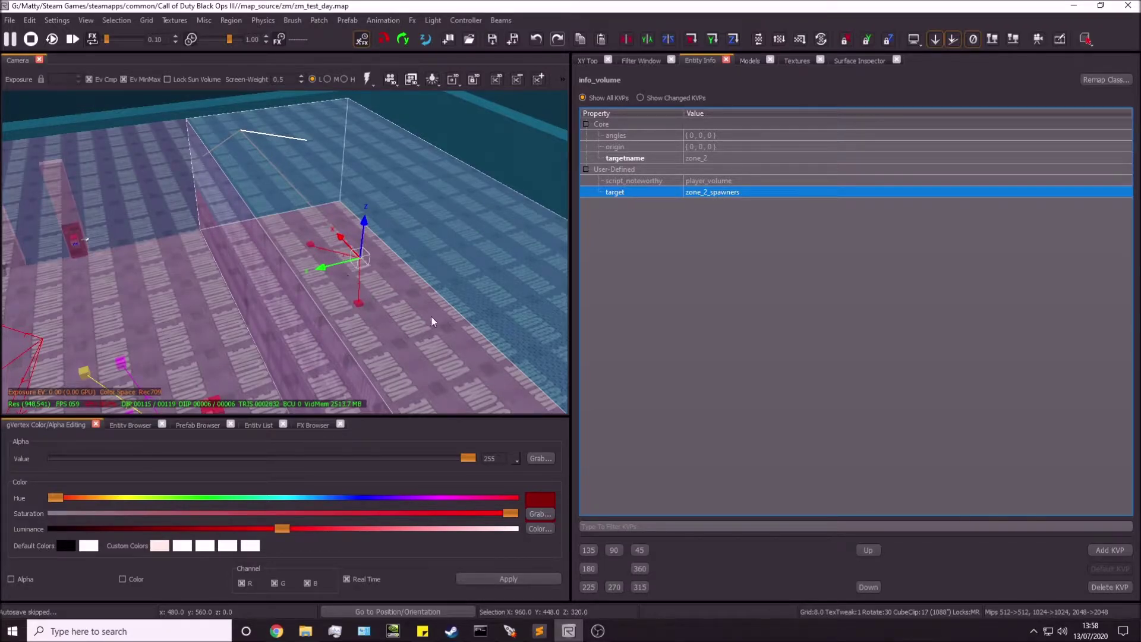
Add the neighbouring start zone volume to the selection to check its properties, and clear the selection.
right_click_drag(379, 250, 379, 251)
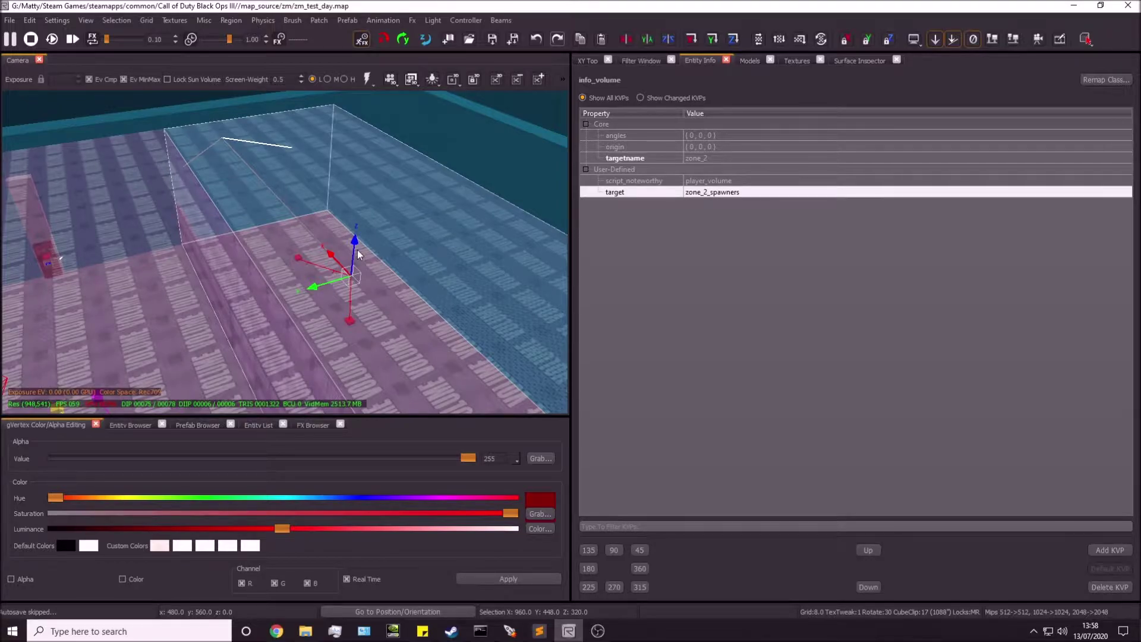
right_click_drag(358, 249, 360, 253)
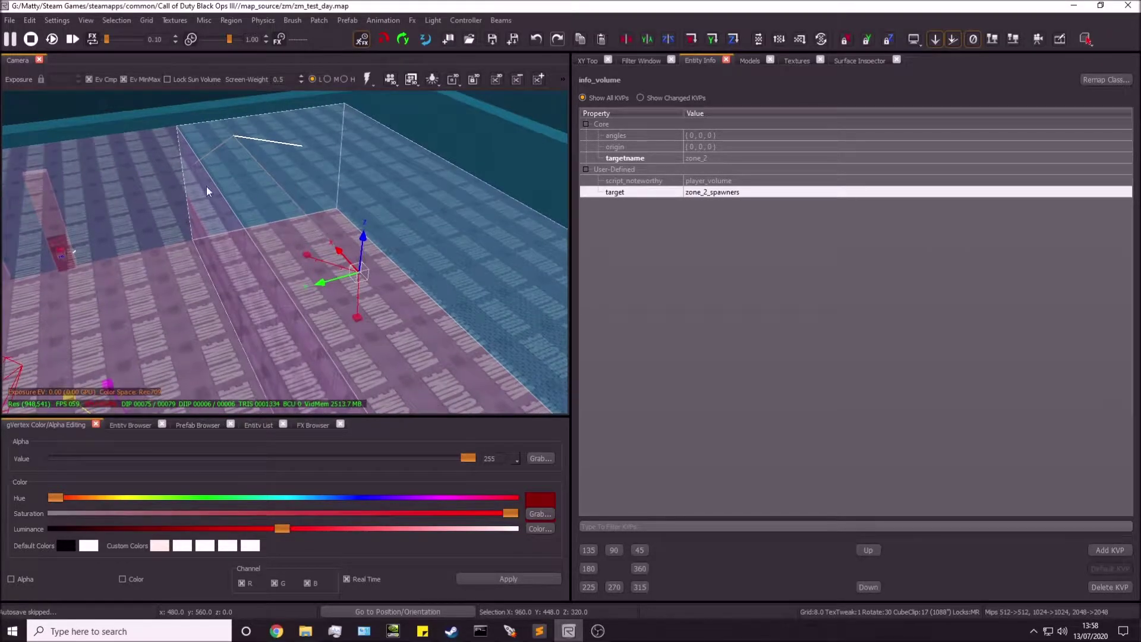
left_click(157, 196, "shift")
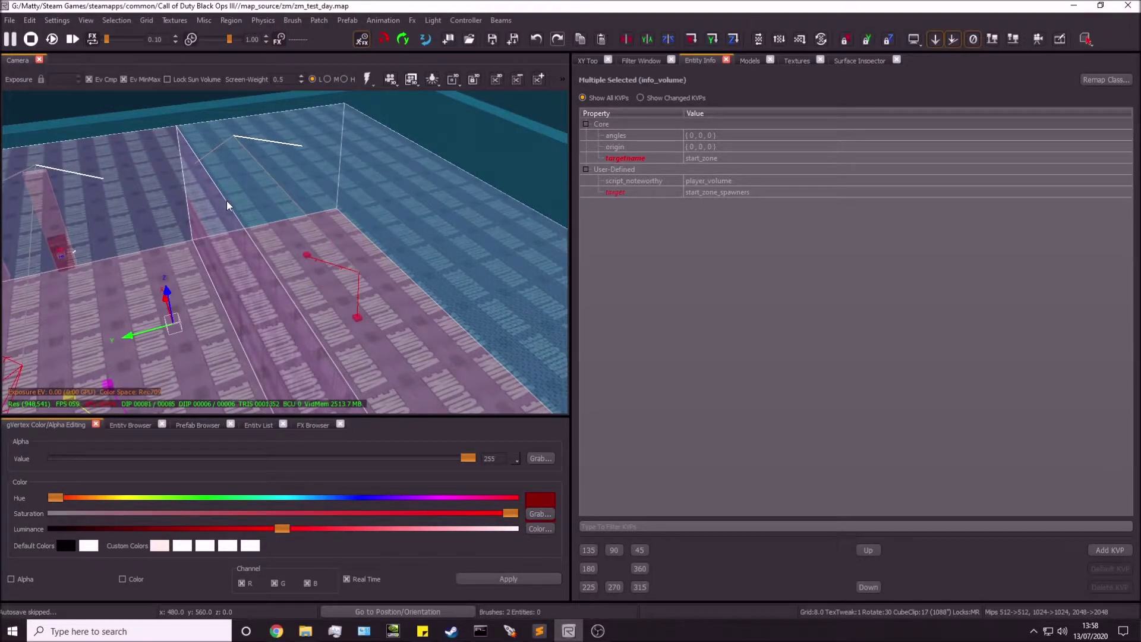
key("h")
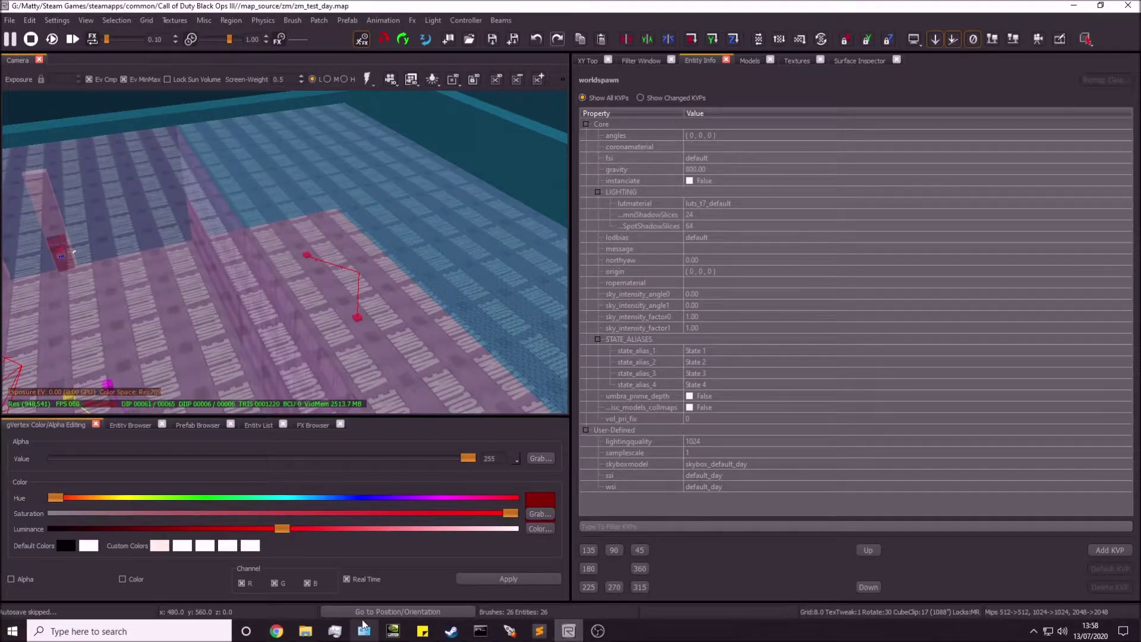
Browse to usermaps\zm_test_day\scripts\zm in File Explorer and bring up zm_test_day.gsc in Sublime Text.
left_click(319, 636)
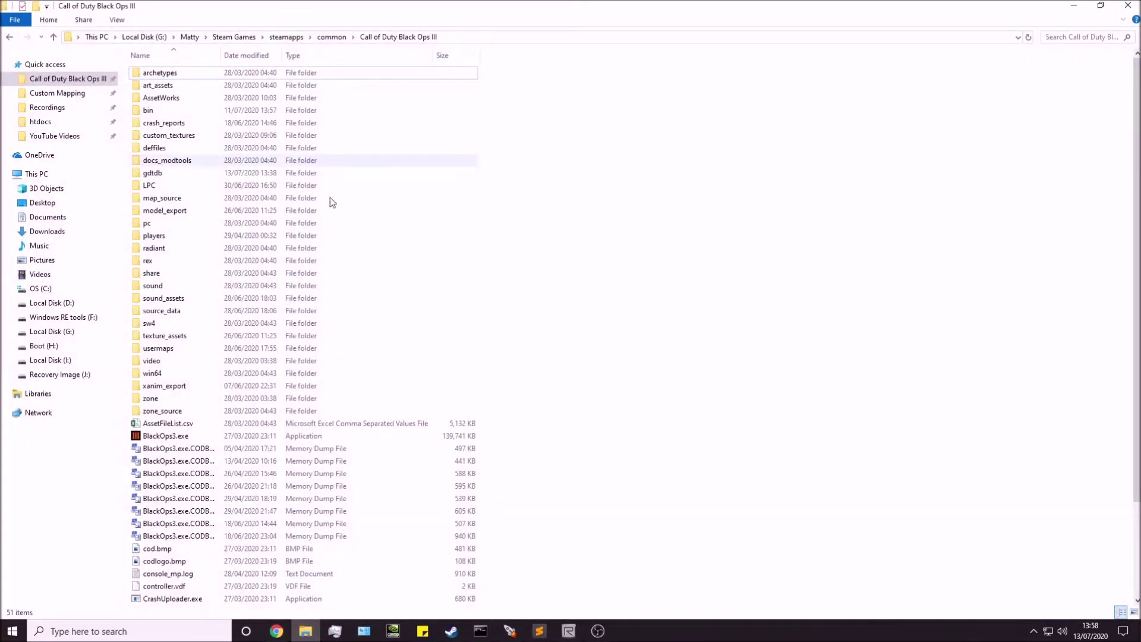
double_click(174, 351)
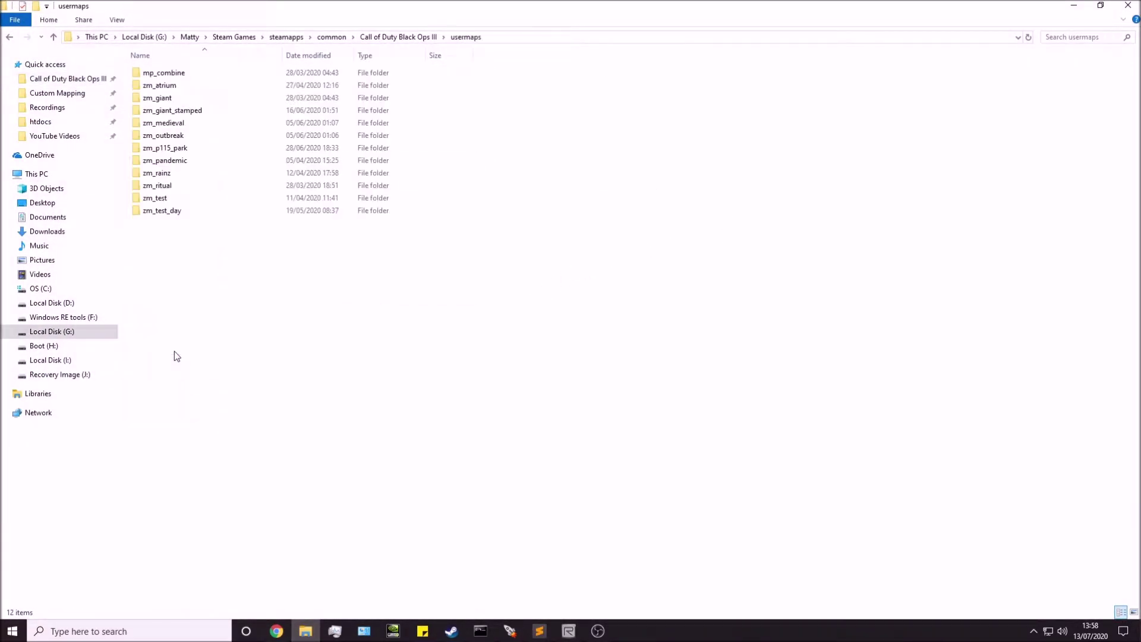
double_click(195, 210)
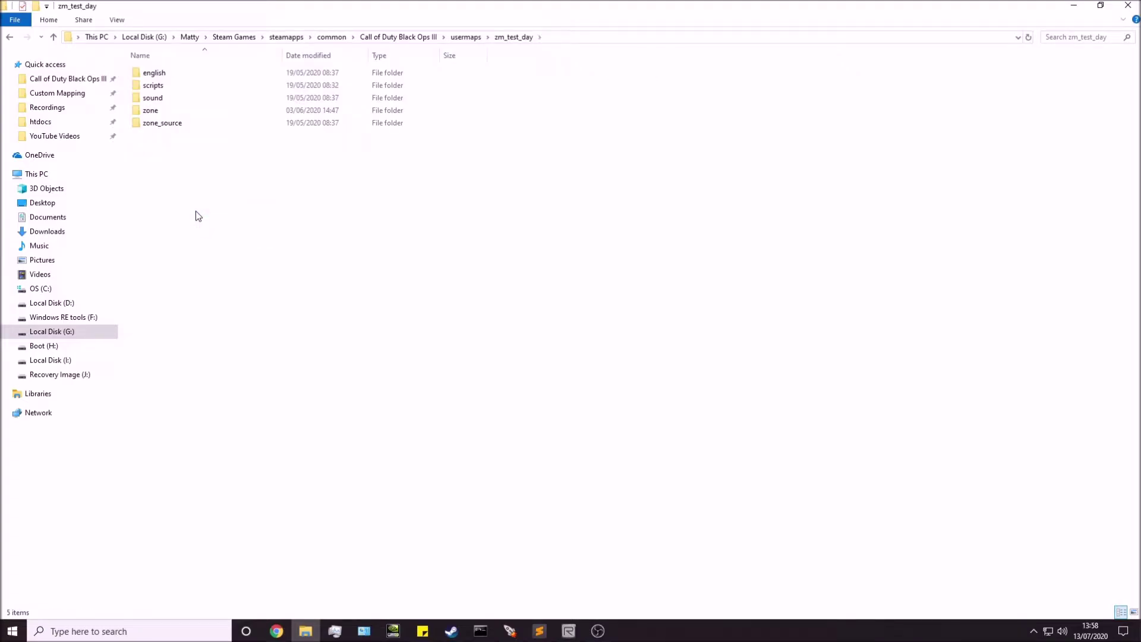
double_click(182, 85)
double_click(191, 76)
left_click(190, 85)
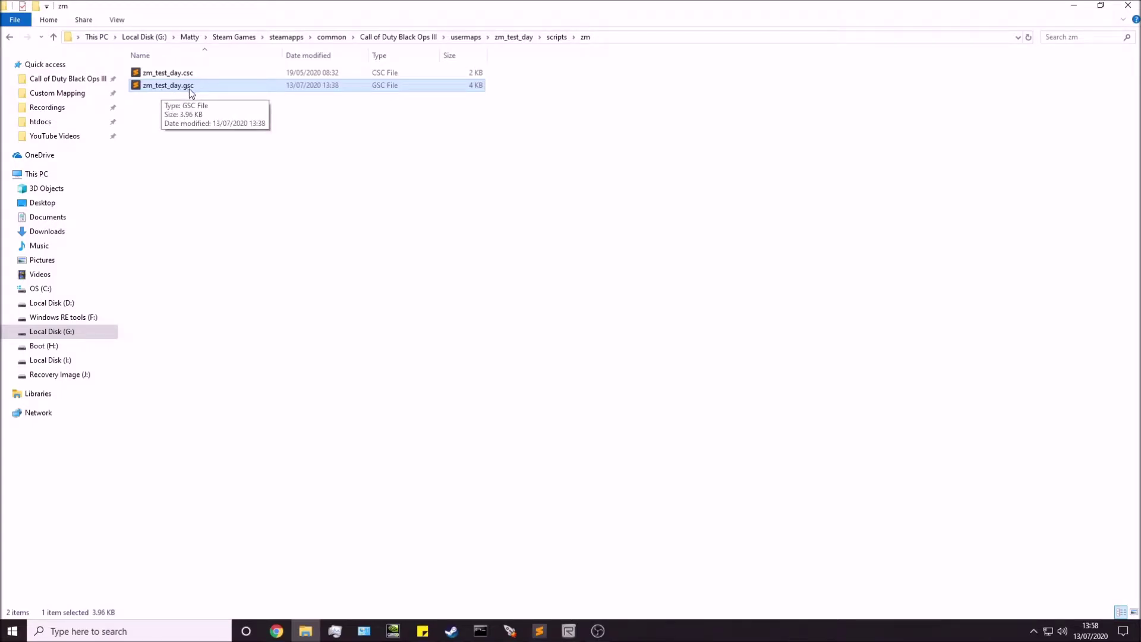
left_click(334, 216)
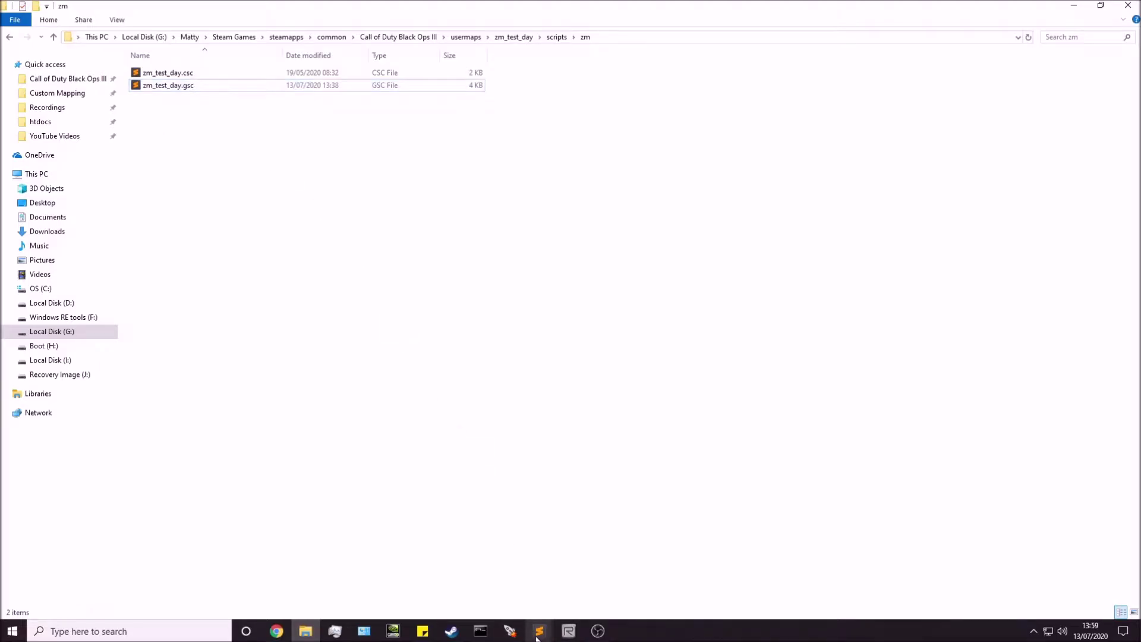
mouse_move(537, 633)
left_click(510, 570)
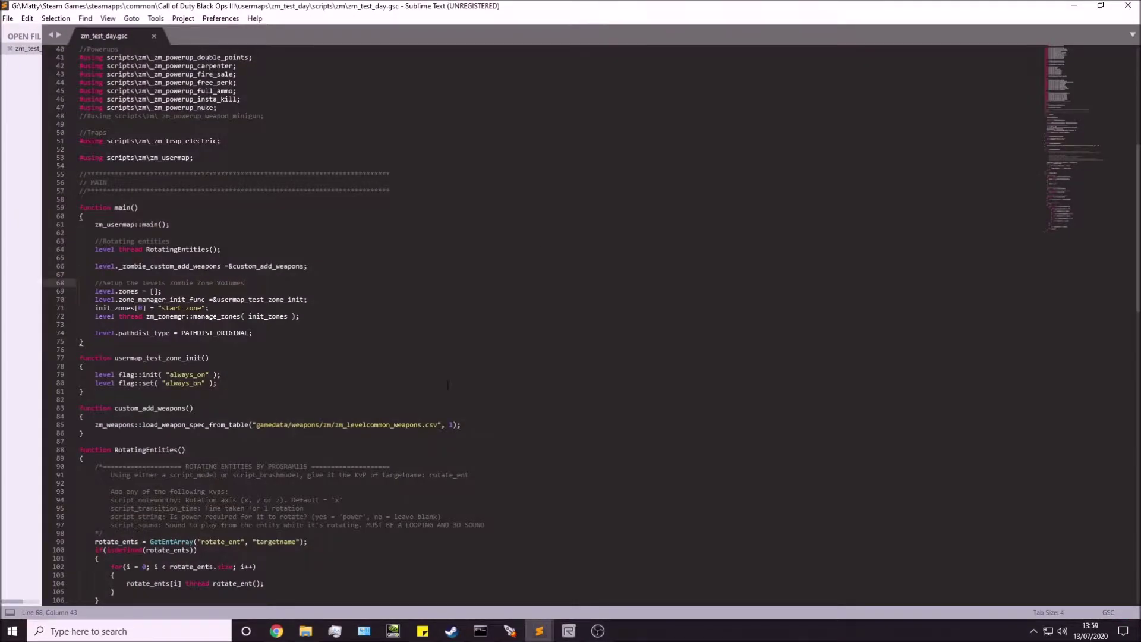
Insert zm_zonemgr::add_adjacent_zone("start_zone", "zone_2", "start_zone_zone_2"); as the first statement of usermap_test_zone_init().
scroll(377, 324, "down", 9)
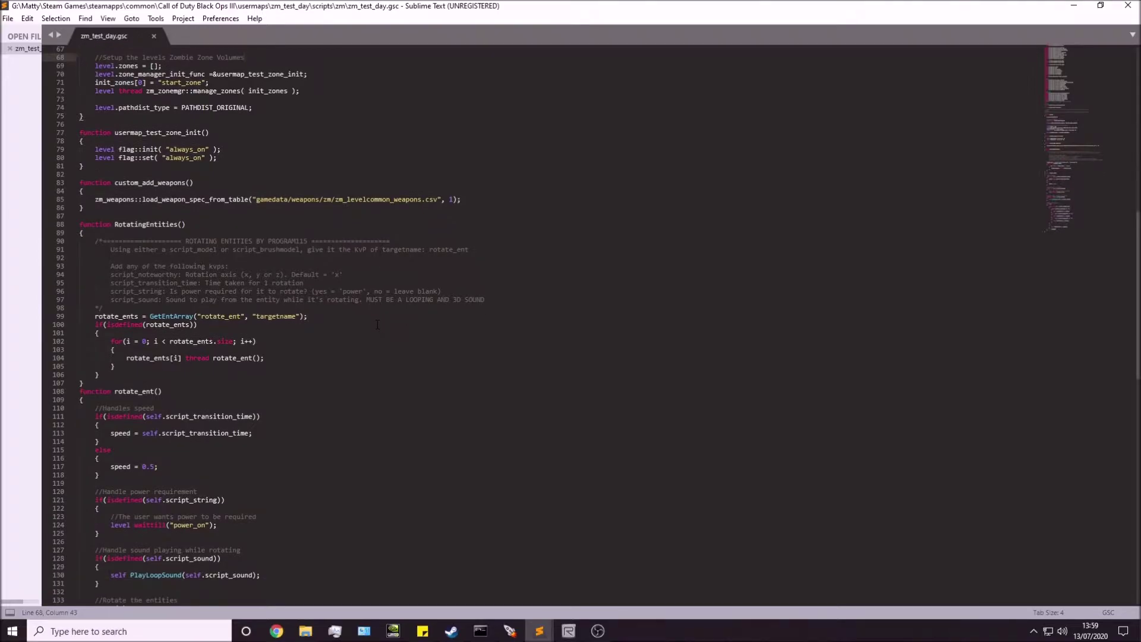
scroll(377, 325, "down", 18)
scroll(380, 326, "up", 20)
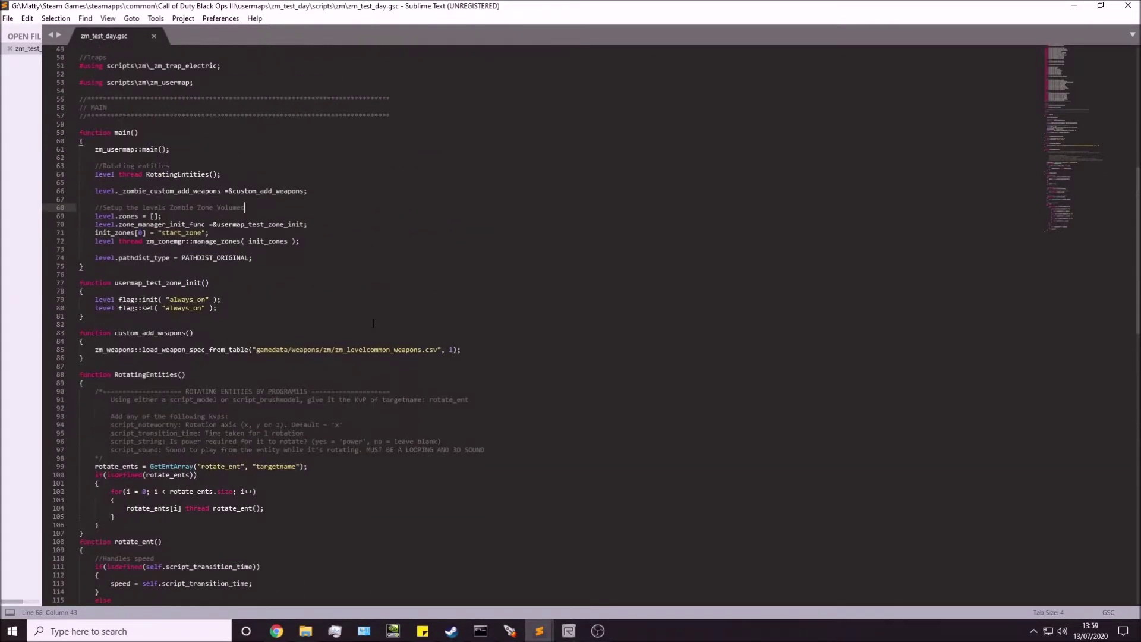
left_click(144, 300)
scroll(144, 300, "up", 3)
left_click_drag(114, 358, 203, 357)
left_click(220, 374)
left_click(83, 366)
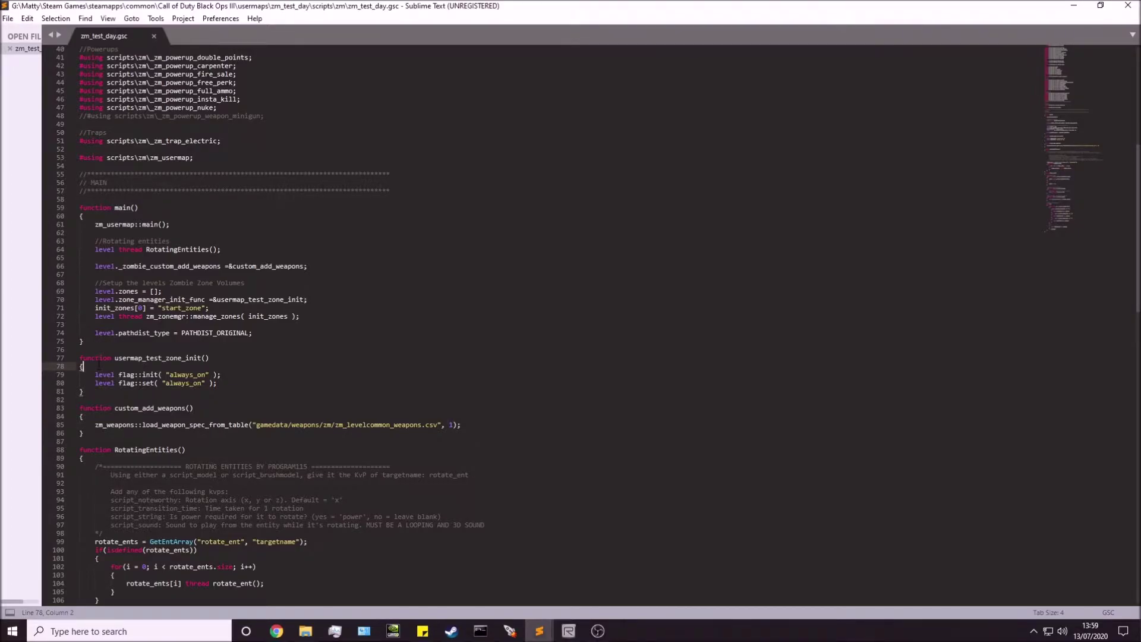
key("Return")
type("zm_zonemgr::add_adjacent_zone(\"start_zone\", \"zone_2\", \"start_zone_zone_2\");")
key("Return")
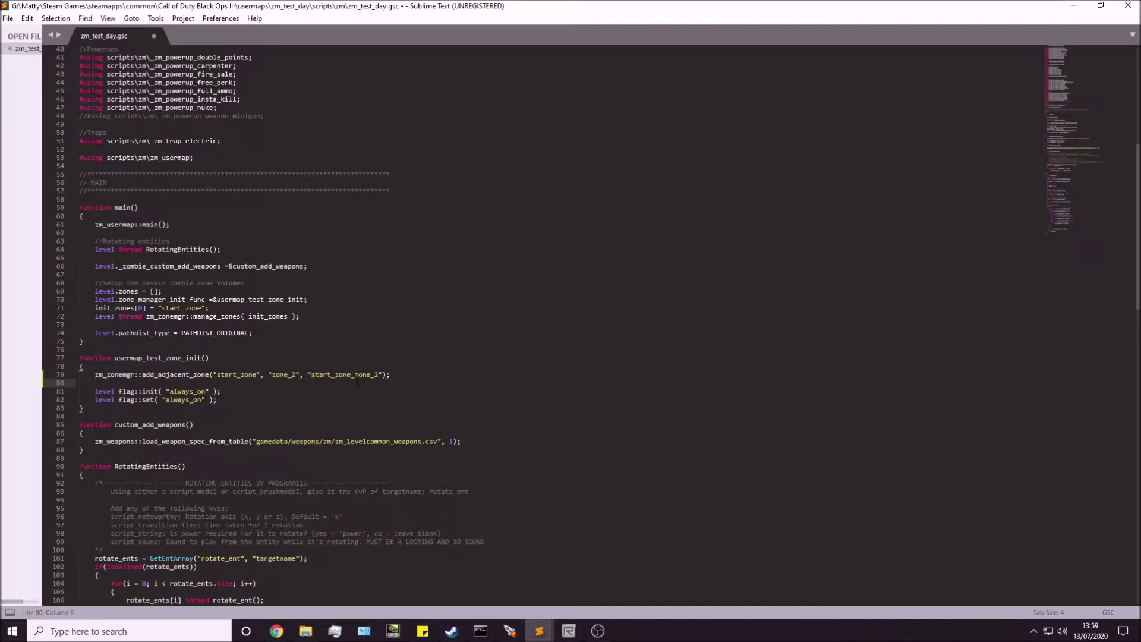
Review the two zone names and the flag argument in the add_adjacent_zone line, and the init_zones entry in main().
left_click_drag(217, 375, 258, 378)
left_click(271, 375)
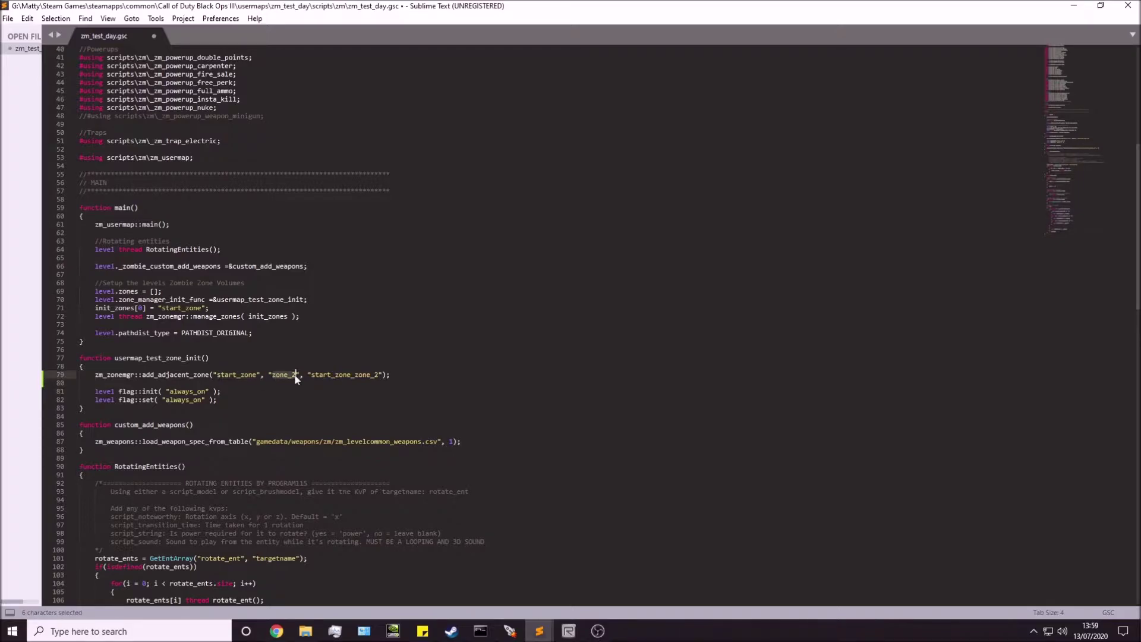
left_click(309, 374)
left_click_drag(309, 375, 378, 375)
left_click(343, 374)
key("Down")
left_click_drag(218, 374, 381, 374)
left_click(410, 376)
left_click_drag(311, 375, 338, 376)
left_click_drag(233, 374, 260, 375)
left_click(261, 374)
left_click(275, 374)
key("Up")
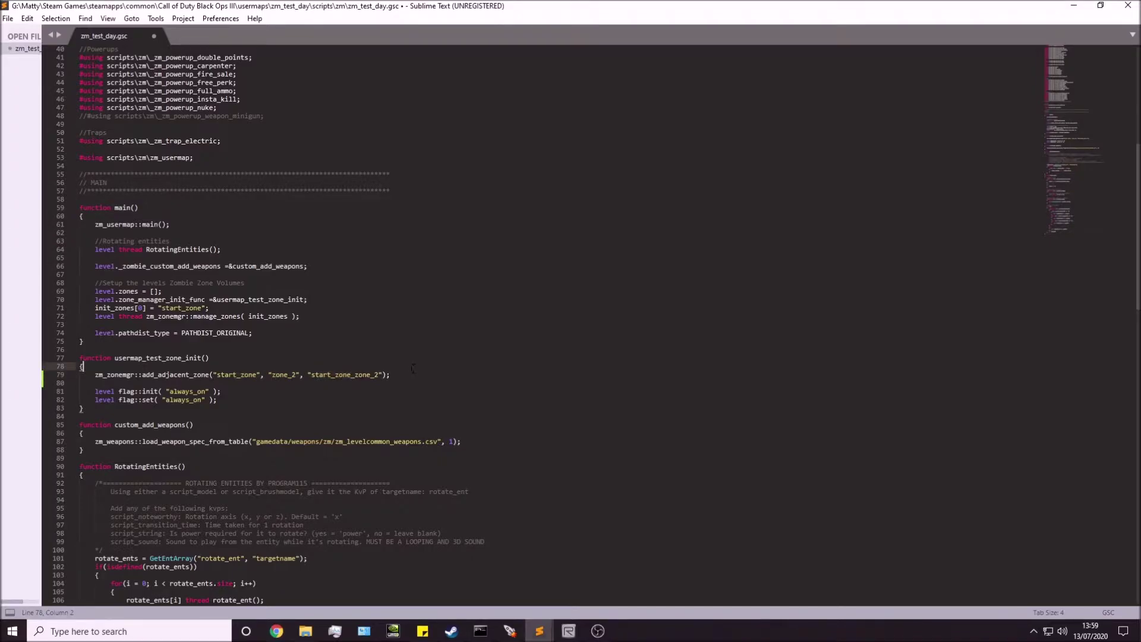
left_click(408, 373)
left_click(209, 308)
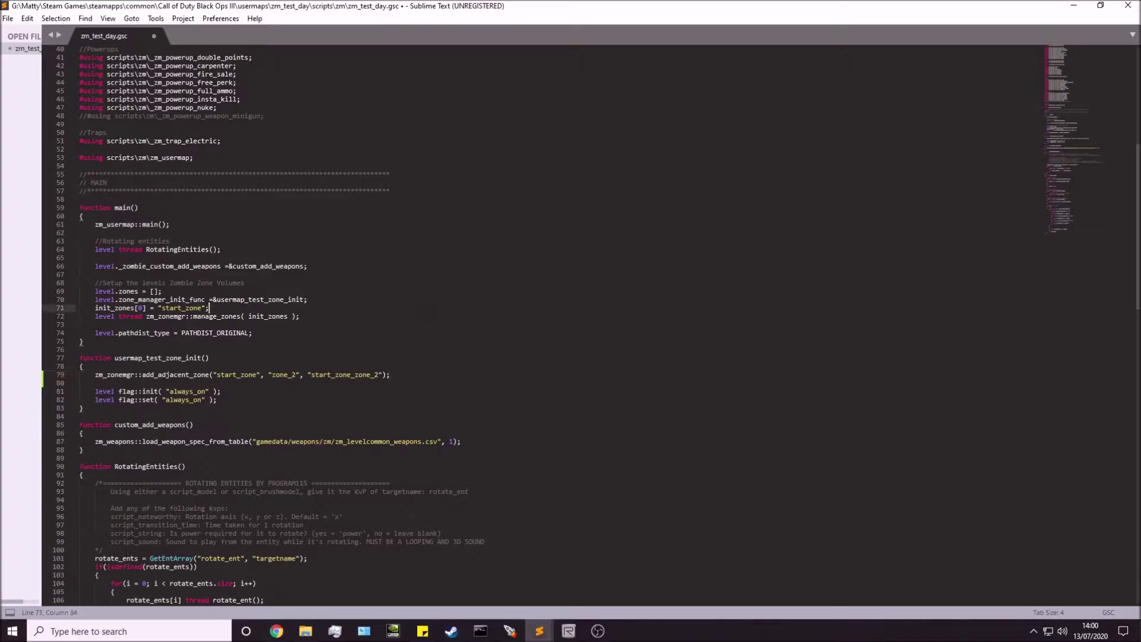
left_click(381, 323)
Save zm_test_day.gsc, close the script folder window and return to the Radiant map editor.
key("ctrl+s")
left_click(1068, 5)
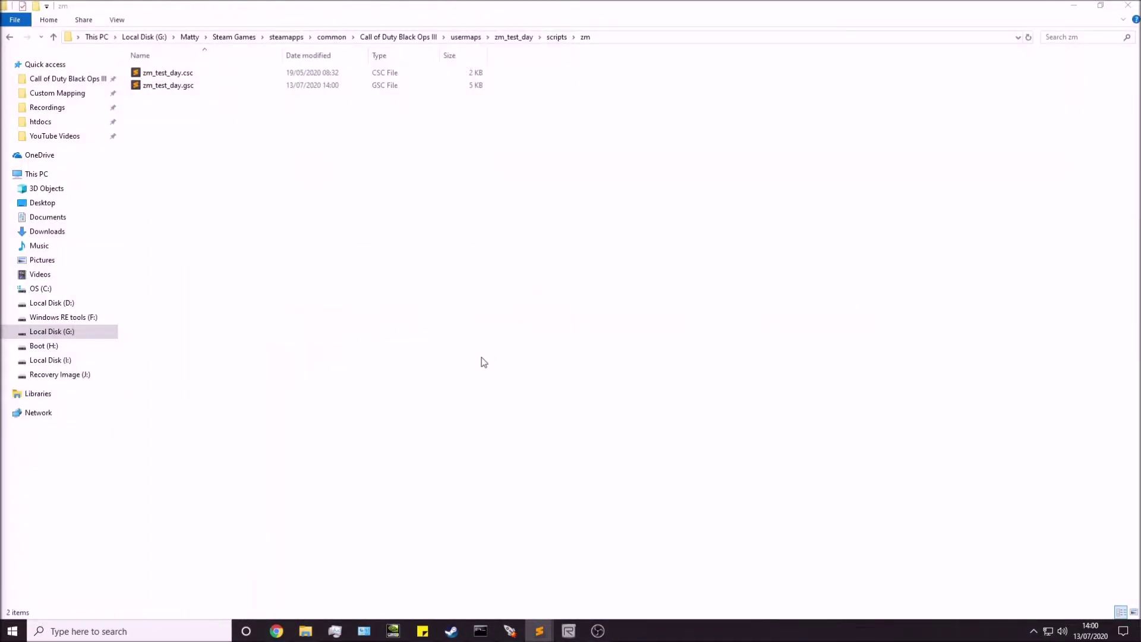
left_click(482, 355)
left_click(1128, 5)
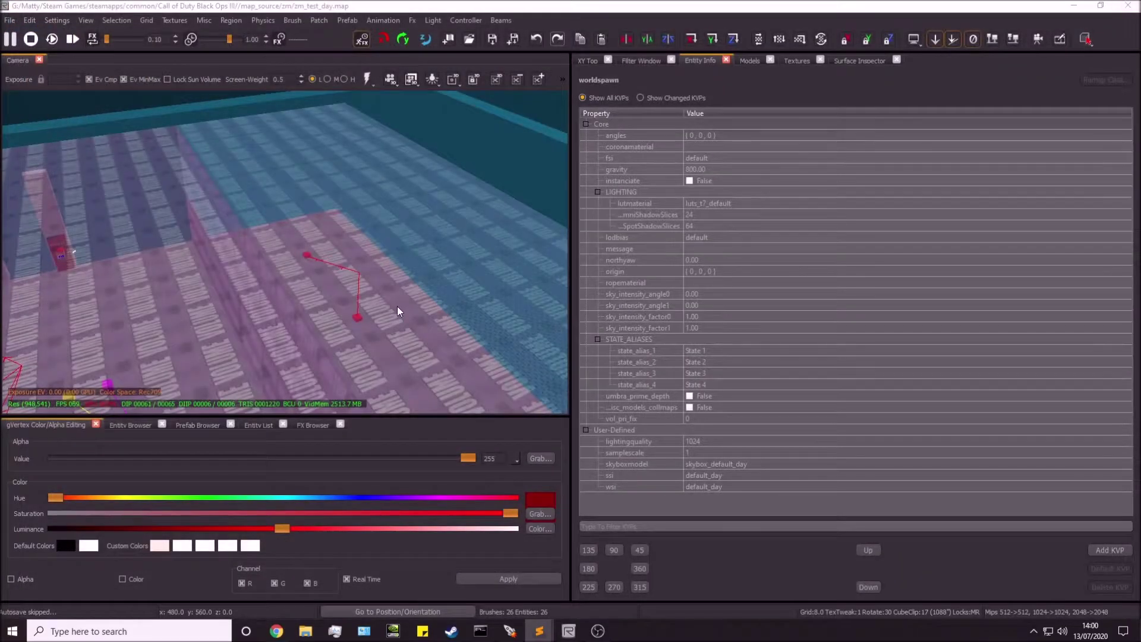
Filter out all volumes so the gap between the two walls can be seen clearly.
right_click_drag(393, 275, 360, 295)
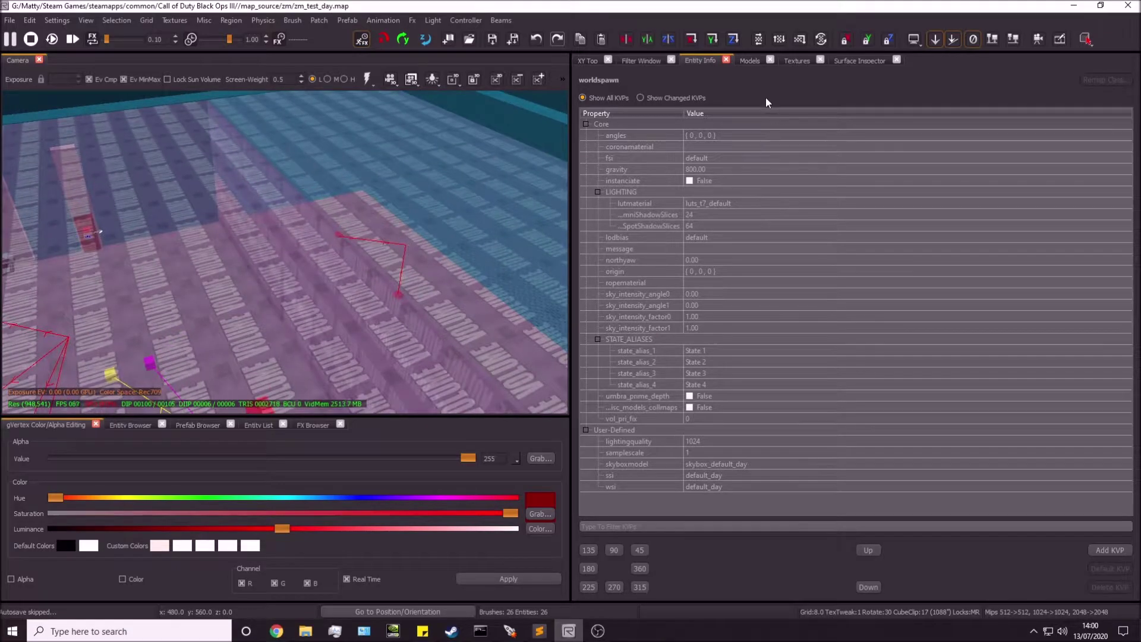
left_click(633, 59)
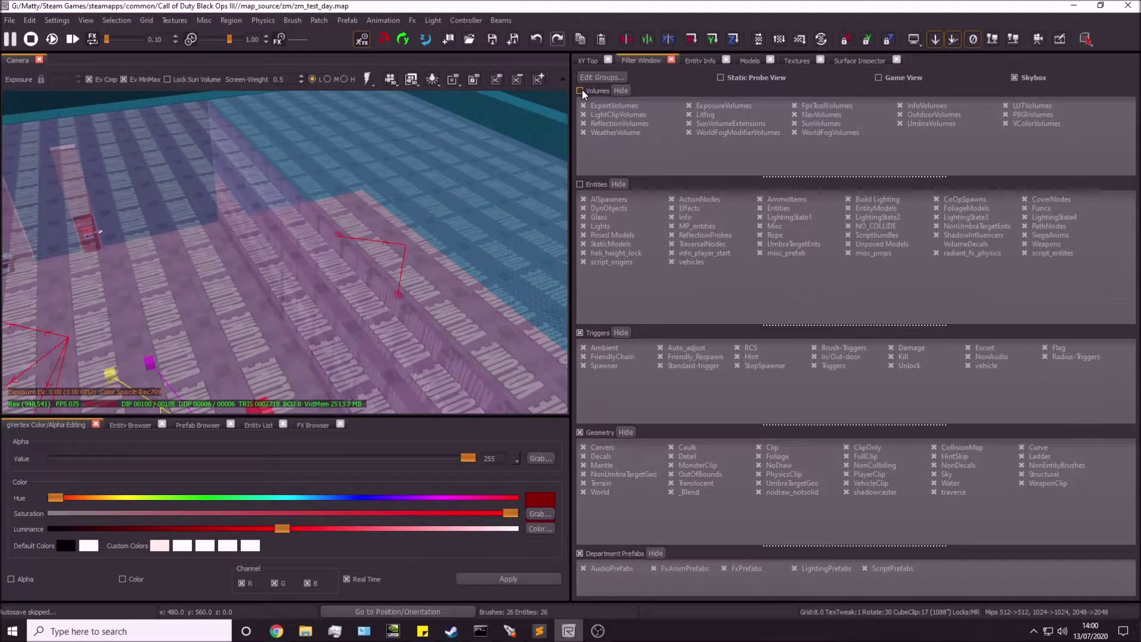
left_click(580, 90)
right_click_drag(259, 301, 320, 309)
right_click_drag(281, 247, 368, 221)
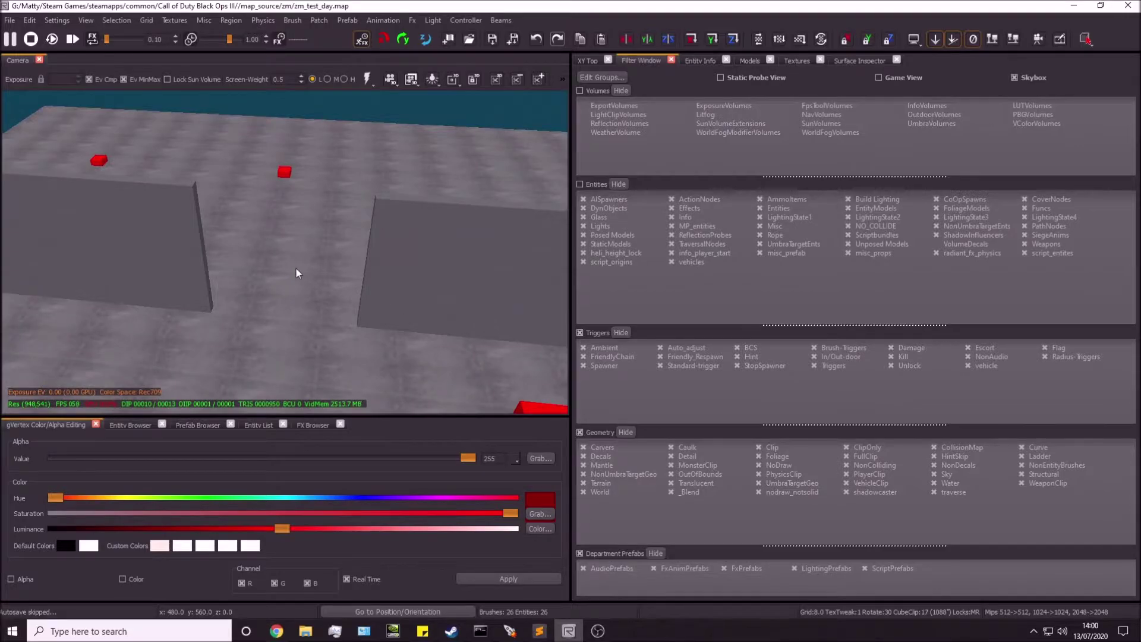
Search the full model library for "crate".
left_click(750, 60)
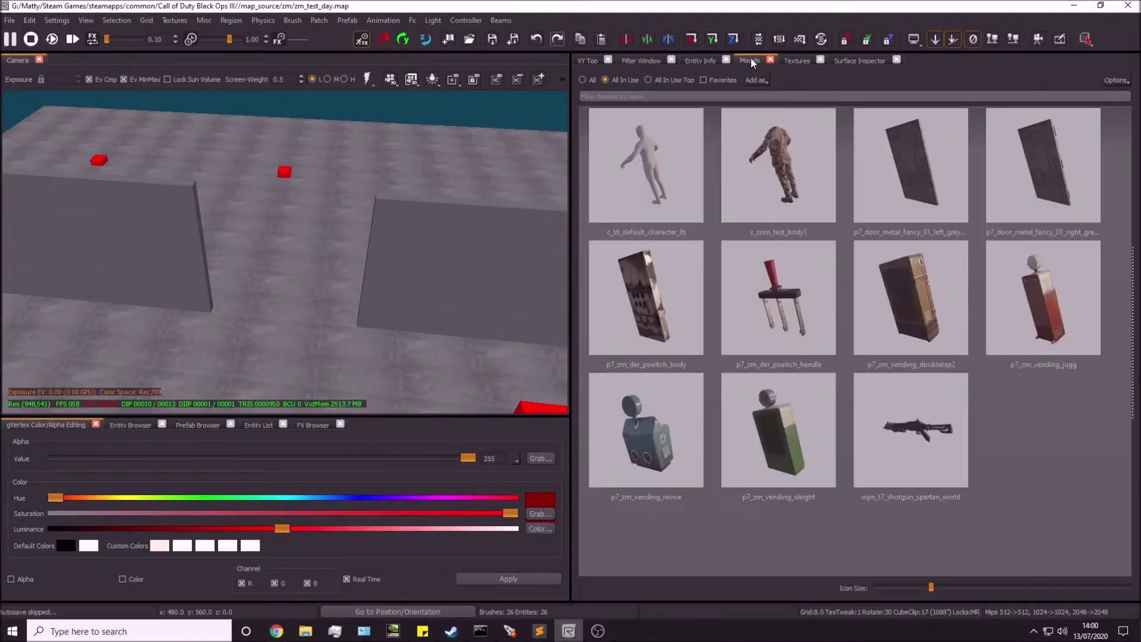
left_click(651, 95)
type("cal")
type("e")
key("BackSpace")
key("BackSpace")
key("BackSpace")
type("ra")
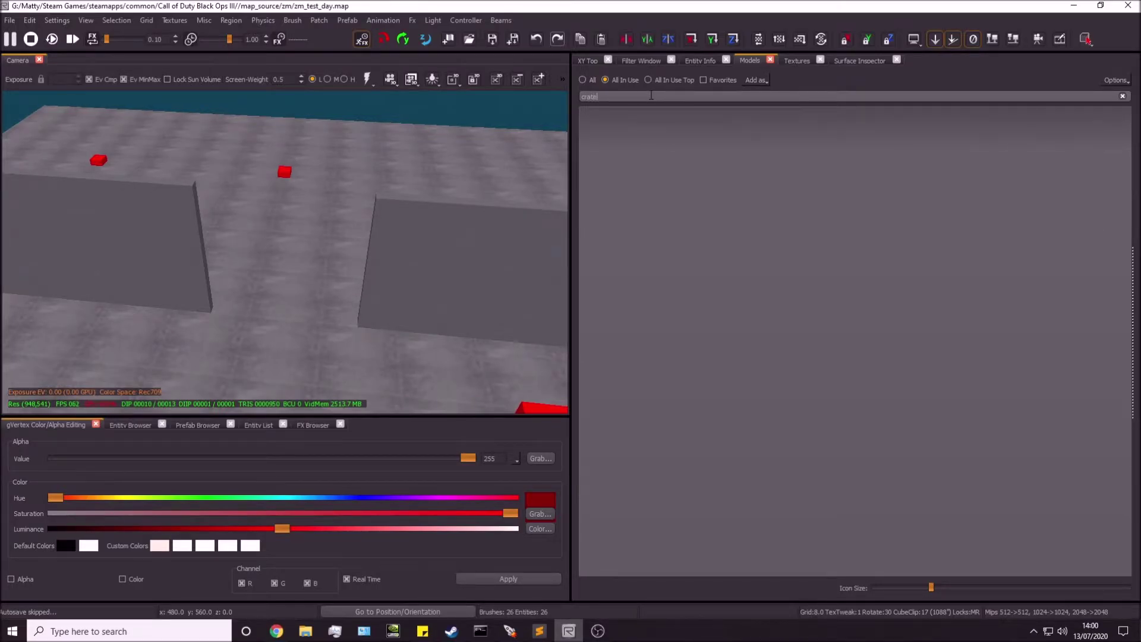
type("te")
left_click(597, 80)
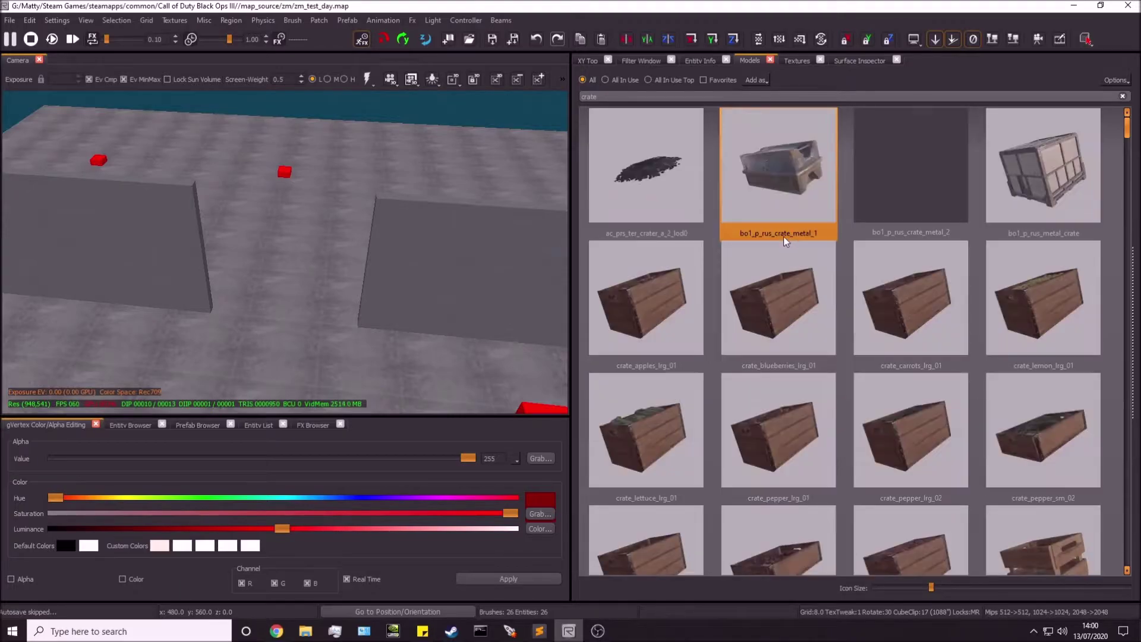
Place the dun_wood_crate_01 model on the floor in the gap between the two walls.
scroll(826, 336, "down", 1)
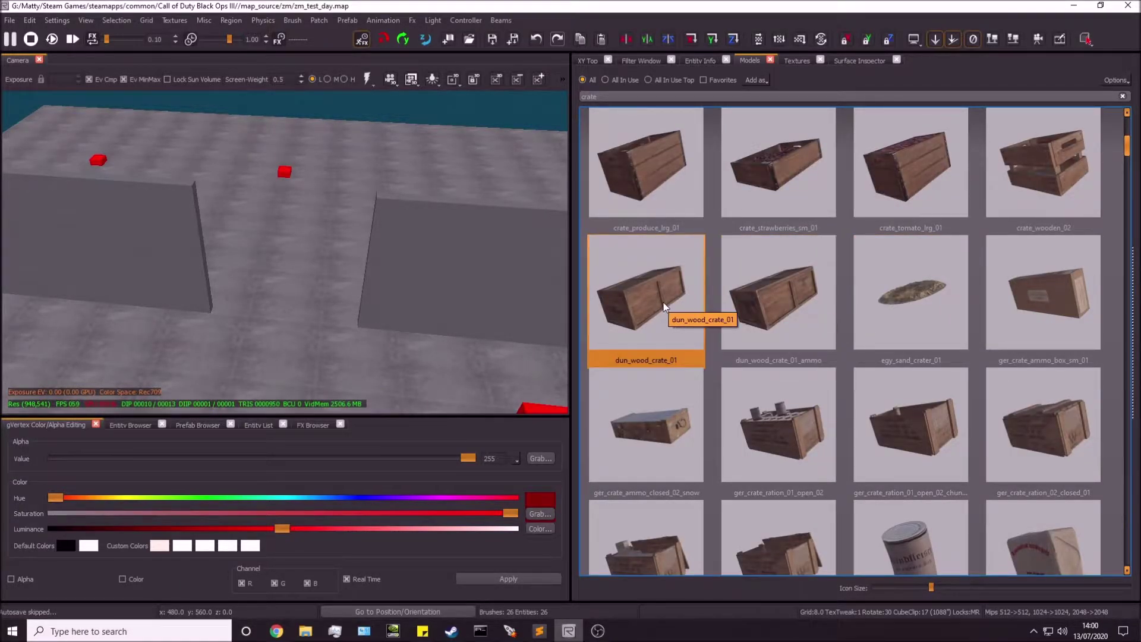
left_click_drag(671, 309, 306, 325)
mouse_move(305, 321)
right_mouse_down()
mouse_move(300, 309)
mouse_move(305, 331)
right_mouse_up()
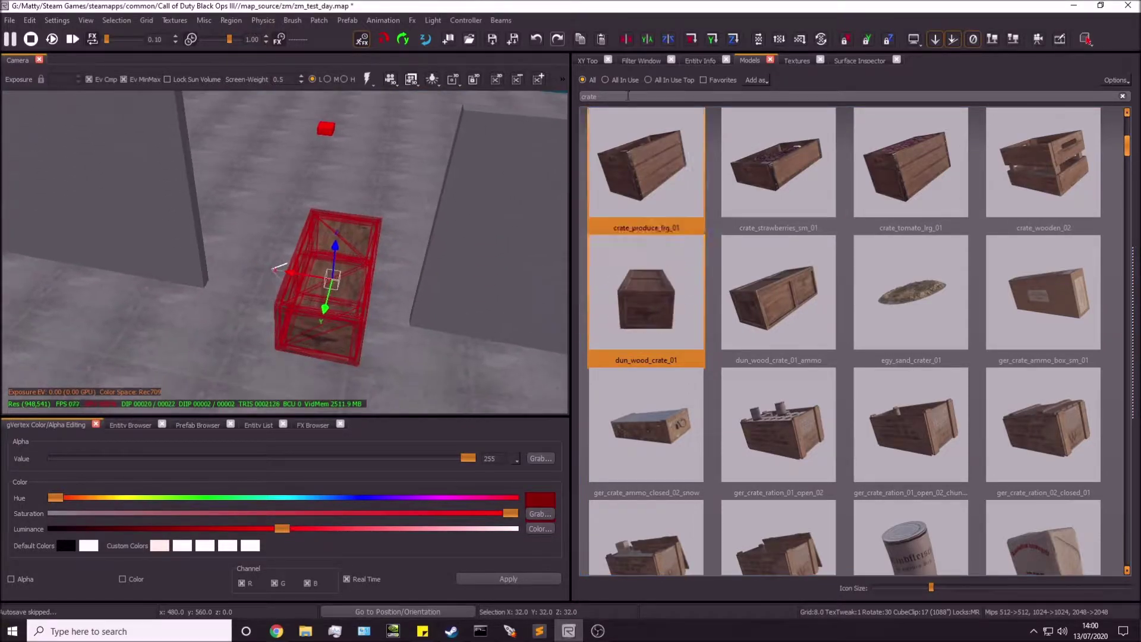
Rotate the crate 90 degrees about the Z axis and reposition it in line with the walls in the top view.
left_click(589, 60)
scroll(861, 507, "up", 3)
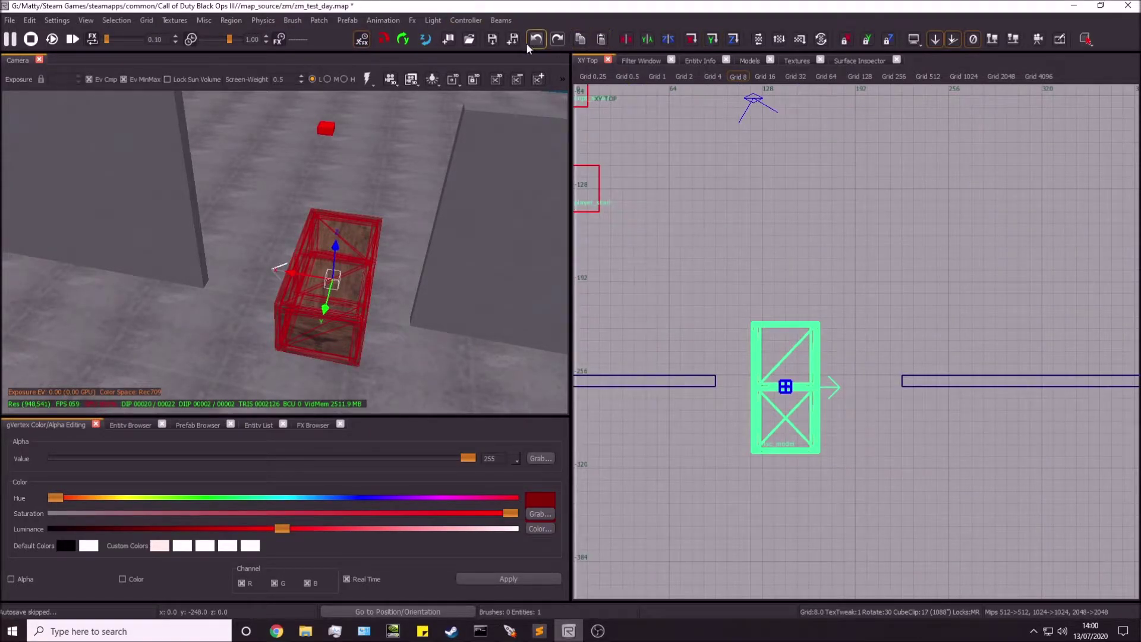
left_click(738, 41)
scroll(862, 386, "up", 3)
right_click_drag(824, 382, 836, 373)
key("3")
left_click_drag(835, 372, 810, 359)
key("4")
scroll(843, 356, "down", 4)
scroll(841, 360, "up", 3)
right_click_drag(825, 356, 742, 336)
Duplicate the wooden crate, offset the copy beside the original, and rotate the copy to stand on end.
key("space")
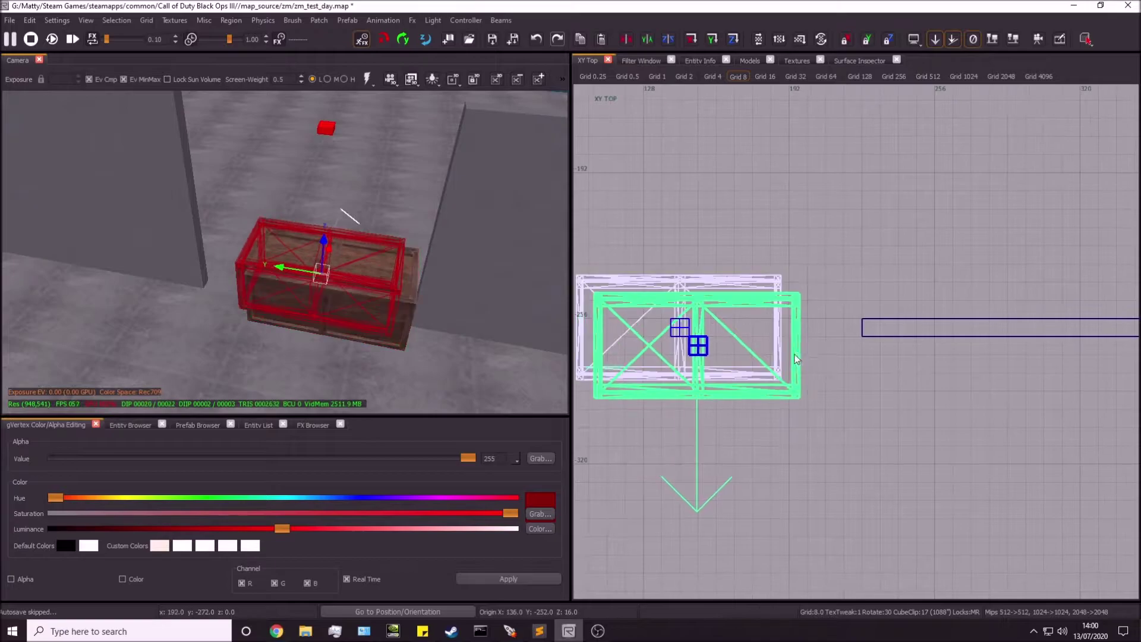
left_click_drag(774, 344, 810, 325)
left_click(703, 38)
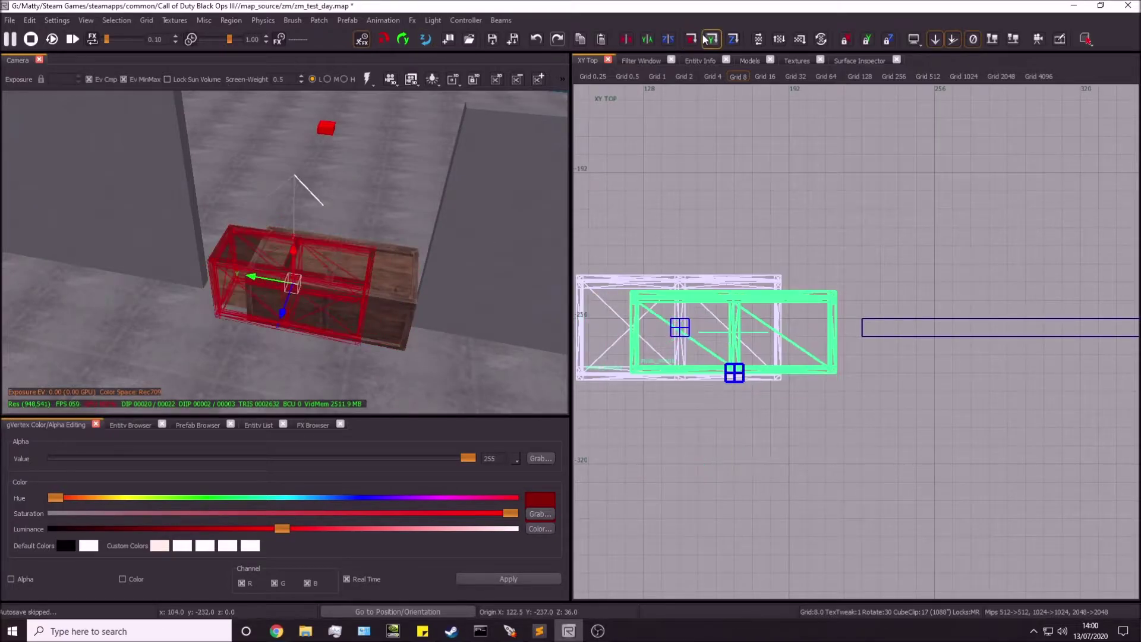
left_click(704, 39)
Move the upright crate along X into the space between the lying crate and the wall, using a 2-unit grid.
left_click_drag(811, 332, 896, 334)
scroll(801, 321, "up", 2)
key("2")
left_click_drag(801, 321, 814, 322)
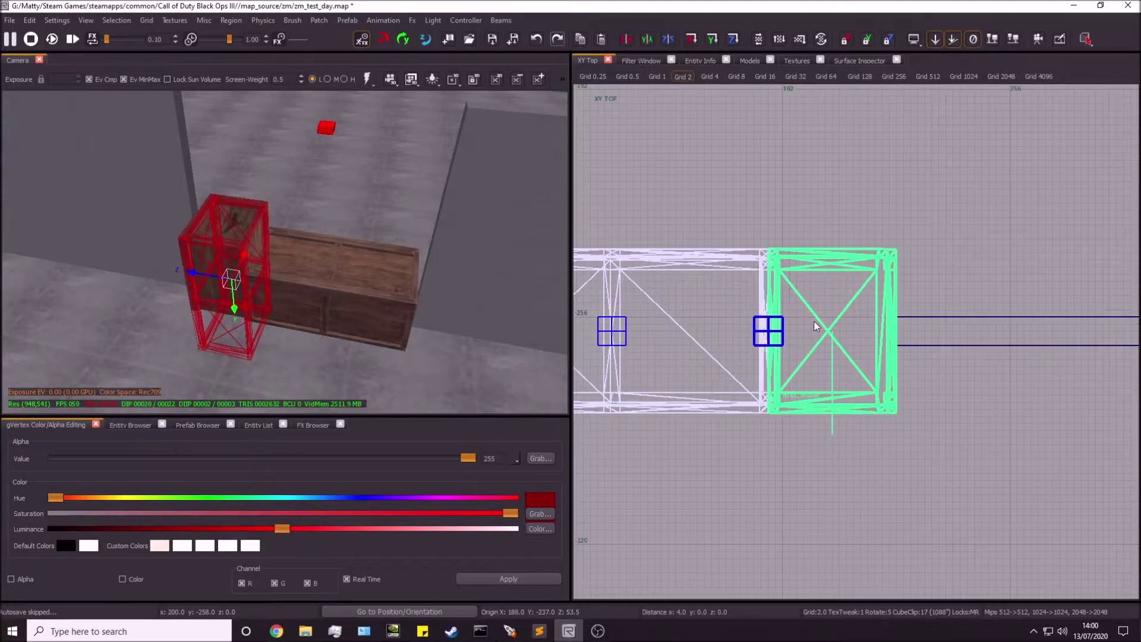
scroll(814, 322, "down", 4)
scroll(693, 325, "up", 3)
Nudge the lying and upright crates along X so together they span the gap between the two walls.
left_click(286, 309)
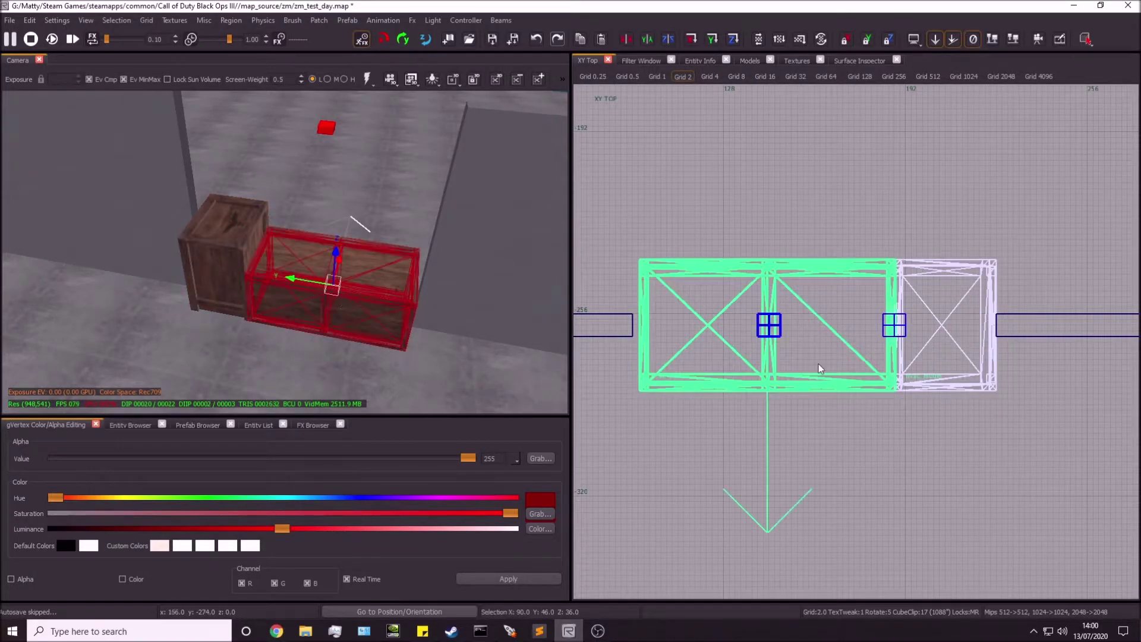
key("Escape")
left_click(238, 282, "shift")
scroll(935, 326, "down", 5)
scroll(944, 326, "up", 4)
scroll(946, 328, "up", 1)
scroll(973, 326, "up", 1)
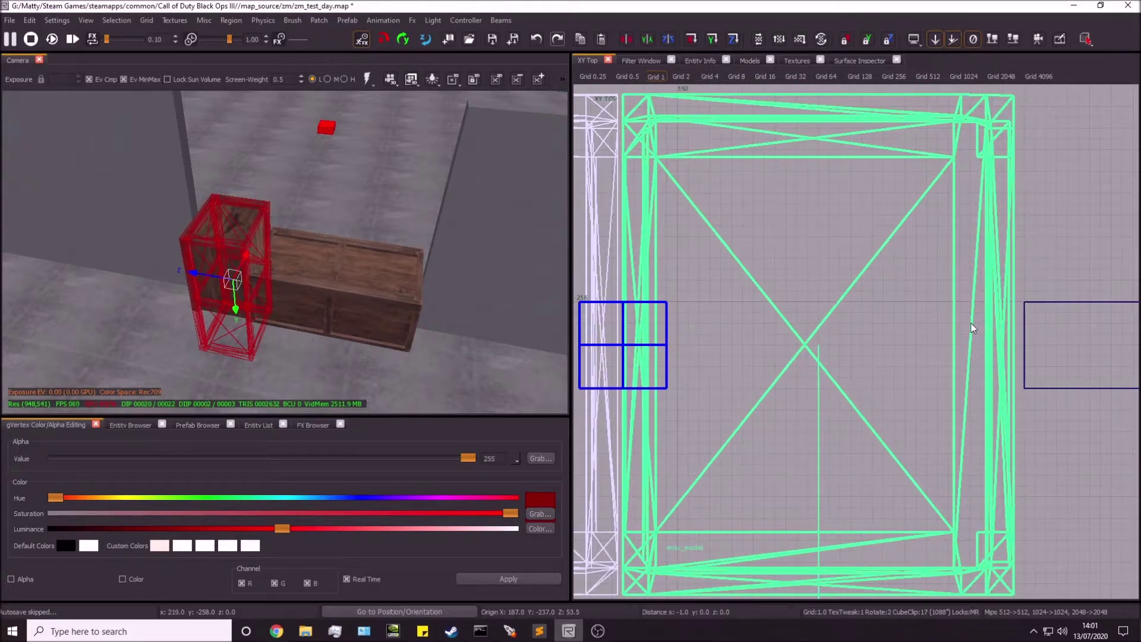
Adjust the upright crate's height in the side view so its base rests on the floor, fine-tuning at 0.5 grid.
scroll(967, 321, "down", 5)
key("4")
key("ctrl+Tab")
left_click_drag(873, 433, 880, 350)
key("ctrl+Tab")
scroll(879, 452, "up", 1)
scroll(880, 422, "up", 1)
key("1")
left_click_drag(879, 403, 880, 397)
left_click(627, 77)
left_click_drag(683, 142, 683, 144)
key("Escape")
Duplicate the lying crate and stack the copy directly on top of it in the front view.
right_click_drag(214, 307, 199, 333)
right_click_drag(337, 333, 338, 298)
left_click(337, 298, "shift")
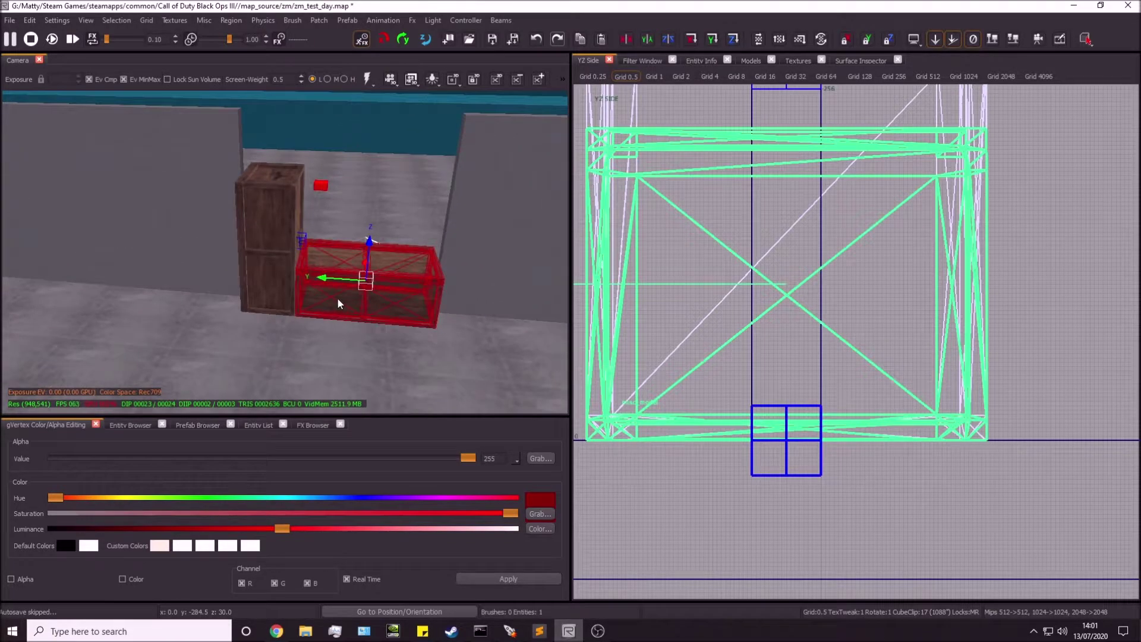
key("4")
scroll(951, 291, "down", 6)
key("ctrl+Tab")
key("ctrl+Tab")
scroll(878, 357, "up", 2)
left_click_drag(878, 358, 878, 224)
key("Escape")
Select all three crates and remap their class to script_model.
mouse_move(301, 298)
right_mouse_down()
mouse_move(332, 298)
mouse_move(303, 287)
right_mouse_up()
left_click(263, 285, "shift")
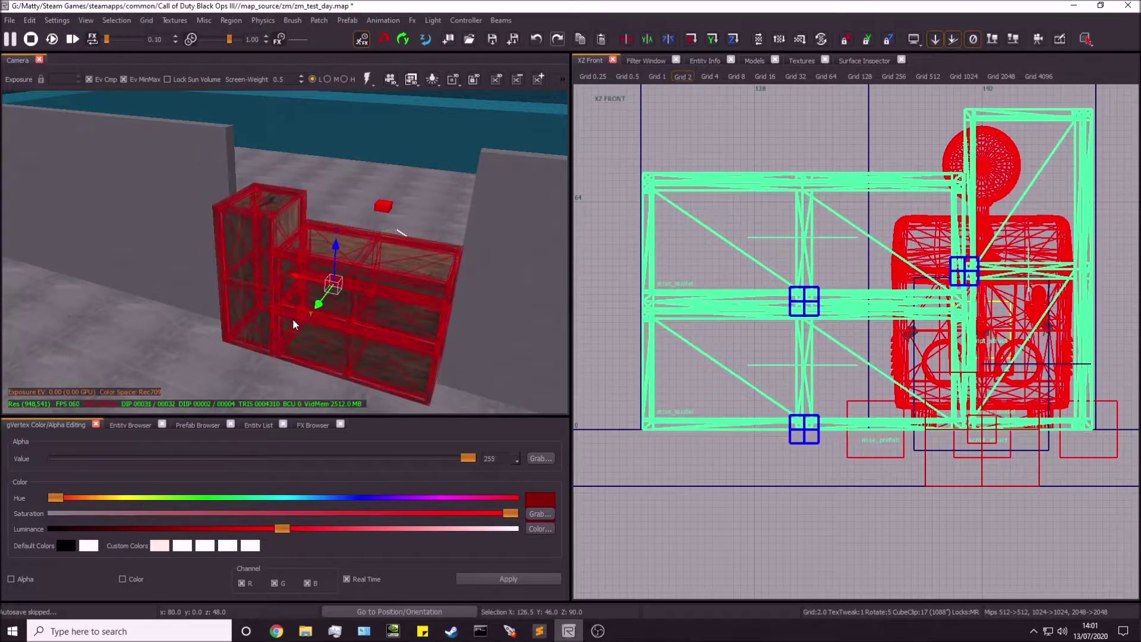
key("Escape")
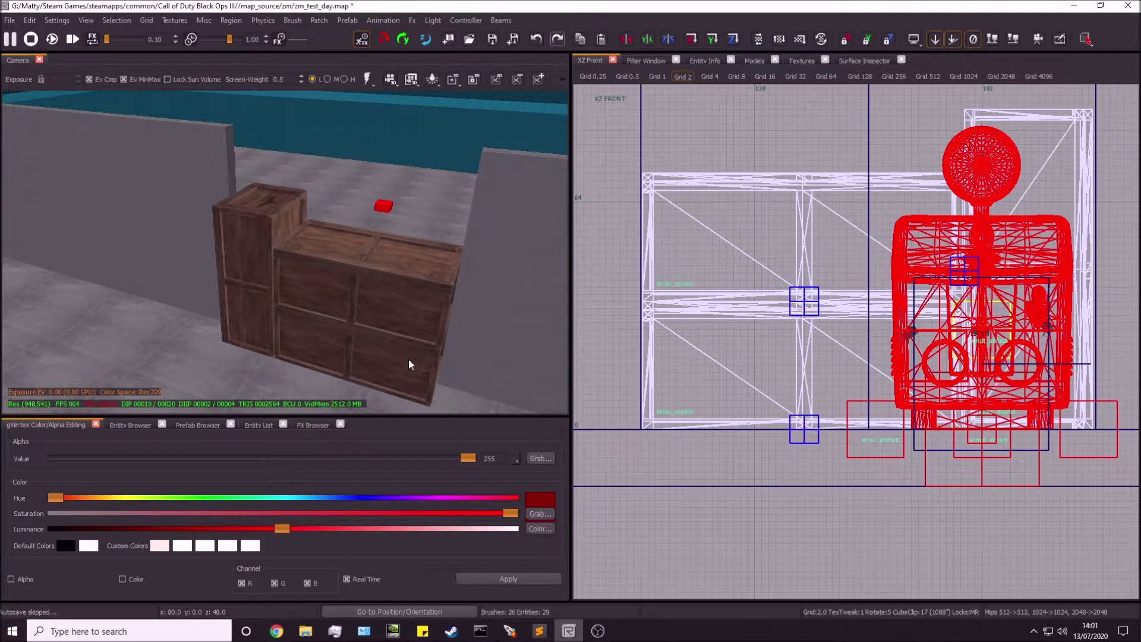
left_click(328, 296, "shift")
left_click(248, 275, "shift")
left_click(302, 340, "shift")
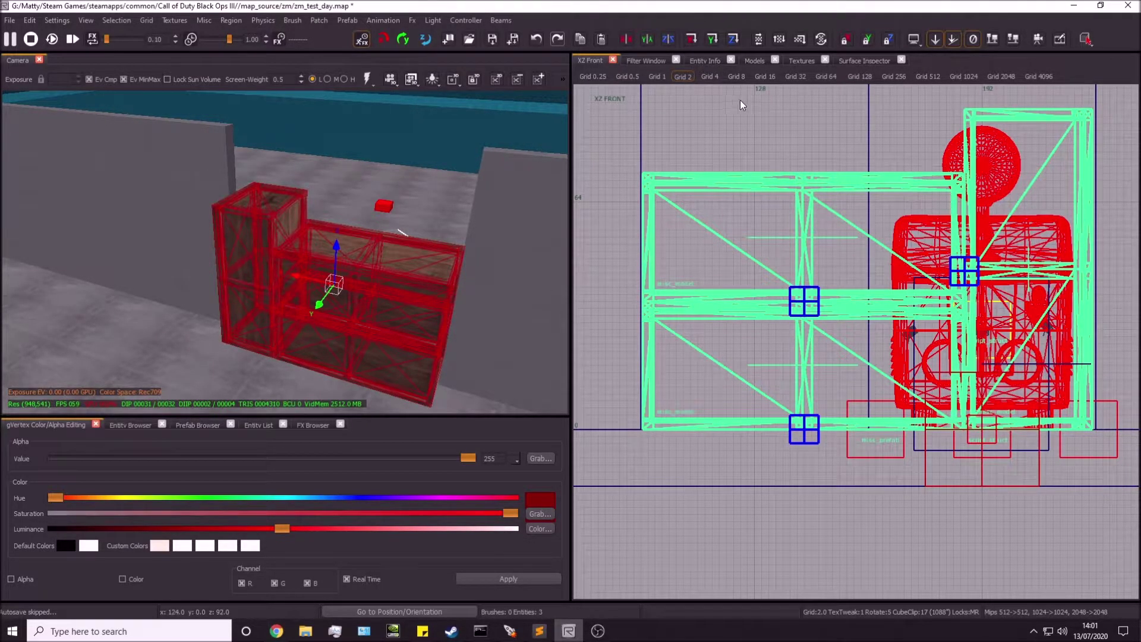
left_click(707, 60)
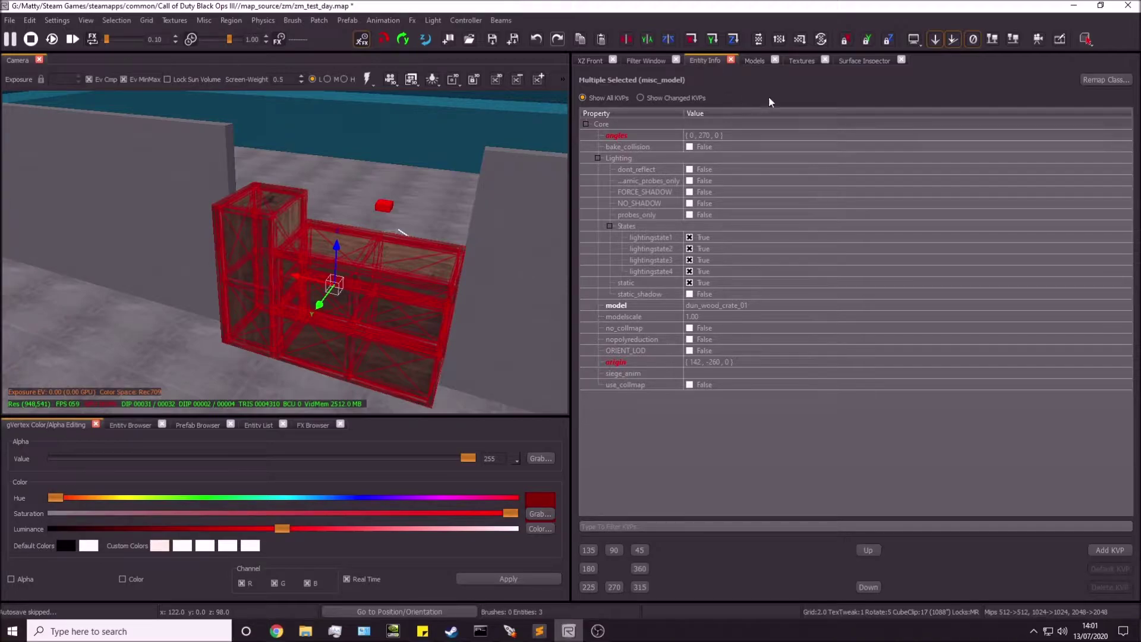
left_click(1101, 81)
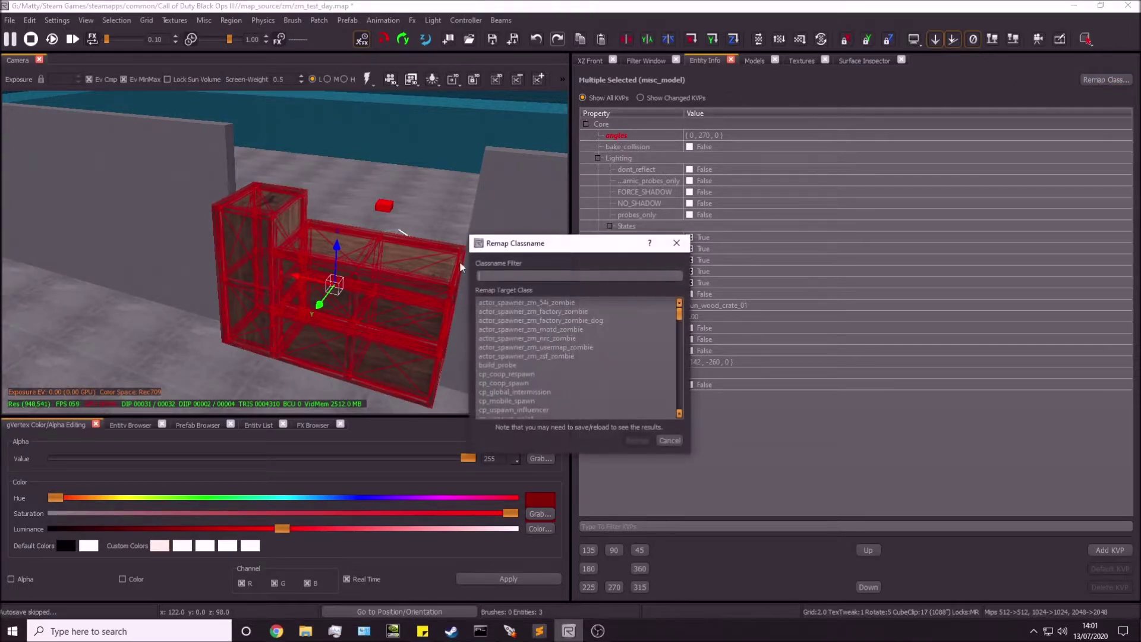
type("script")
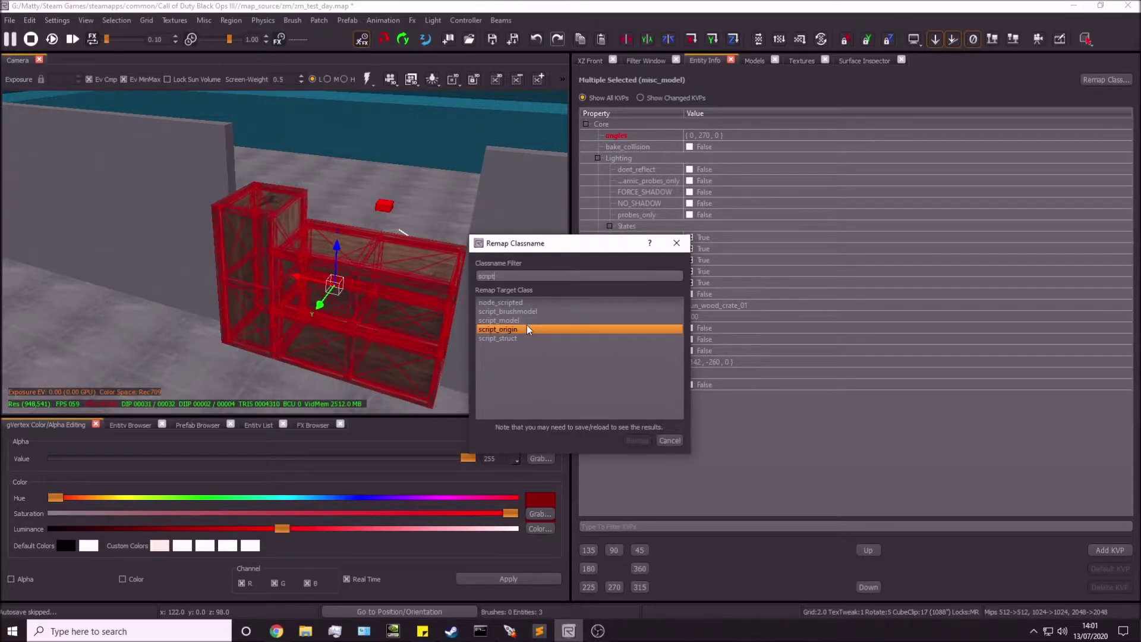
left_click(517, 320)
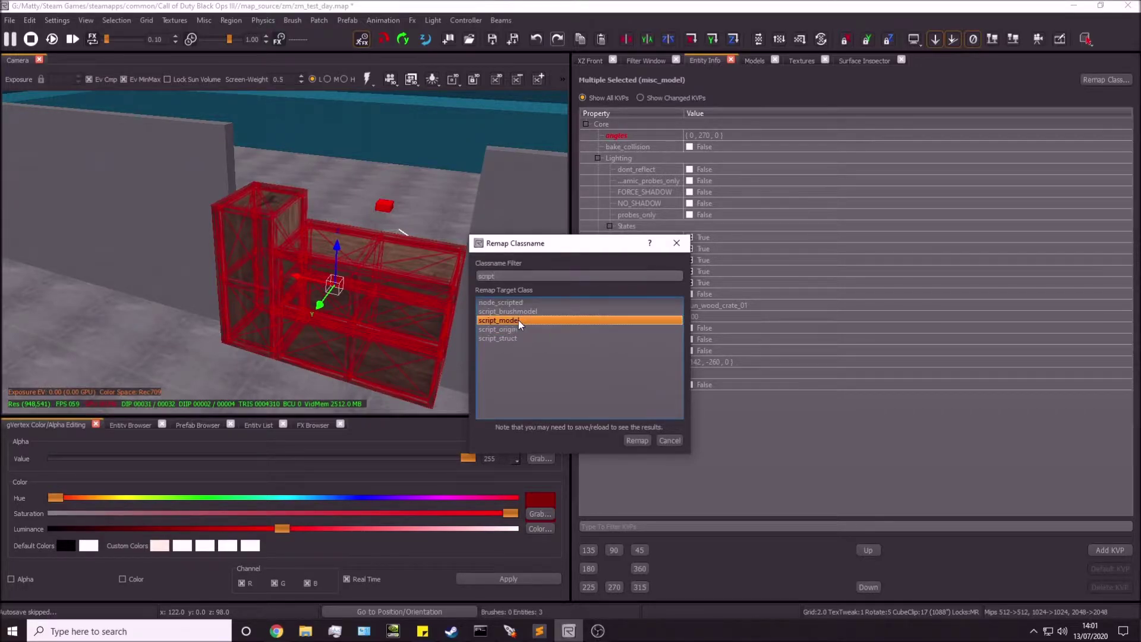
left_click(637, 440)
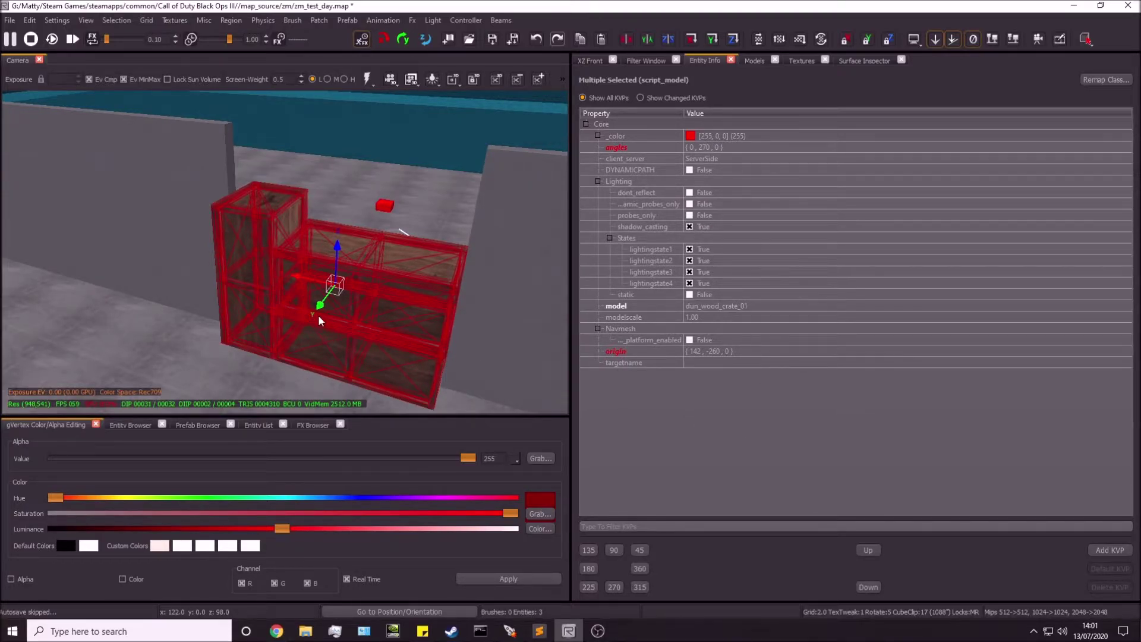
Reselect all the crates and set their targetname to starting_debris.
key("Escape")
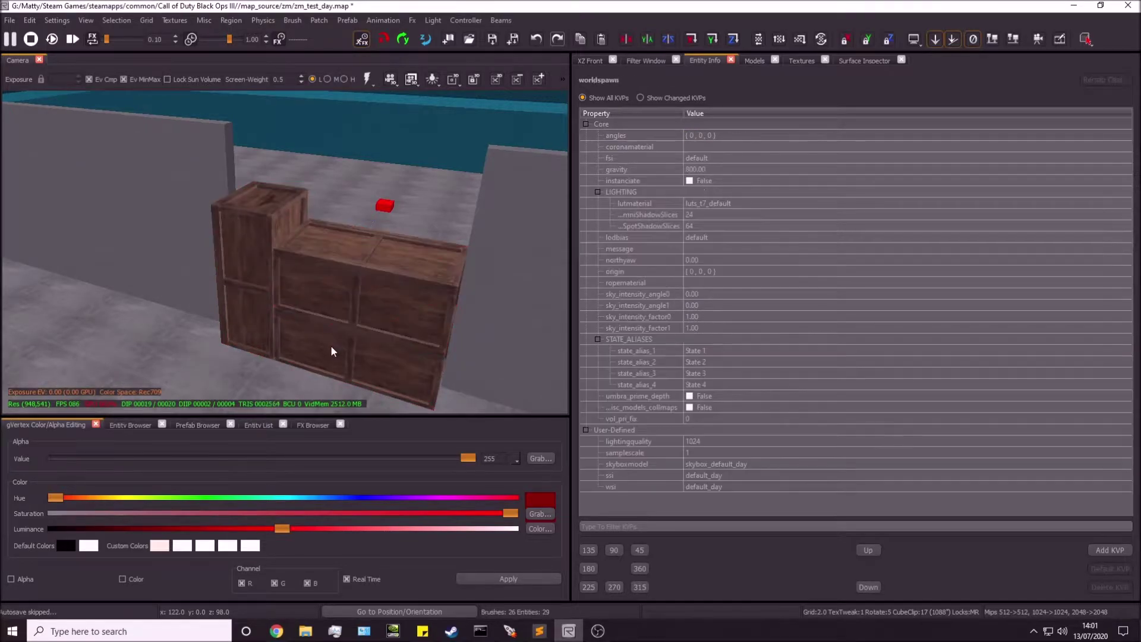
left_click(263, 336, "shift")
key("Escape")
left_click(313, 282, "shift")
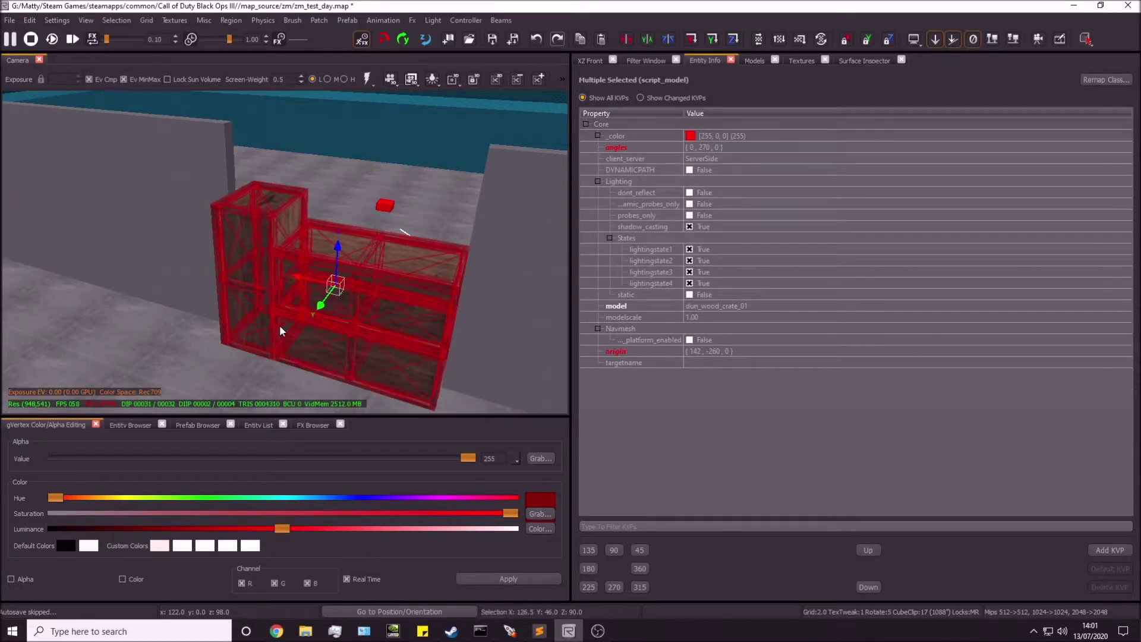
left_click(714, 363)
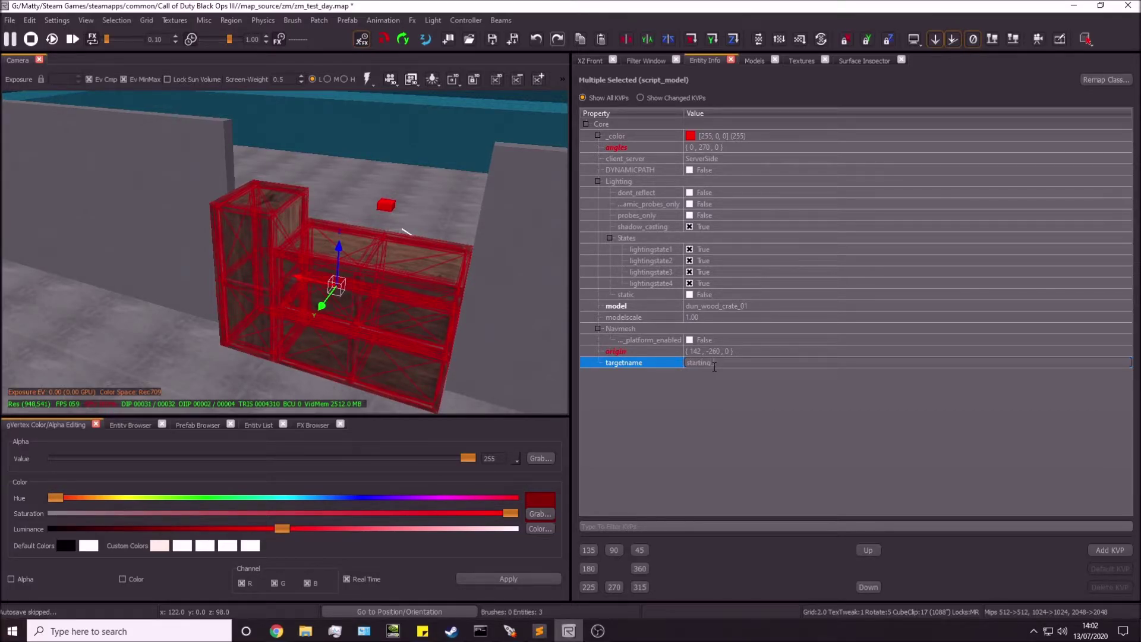
key("Return")
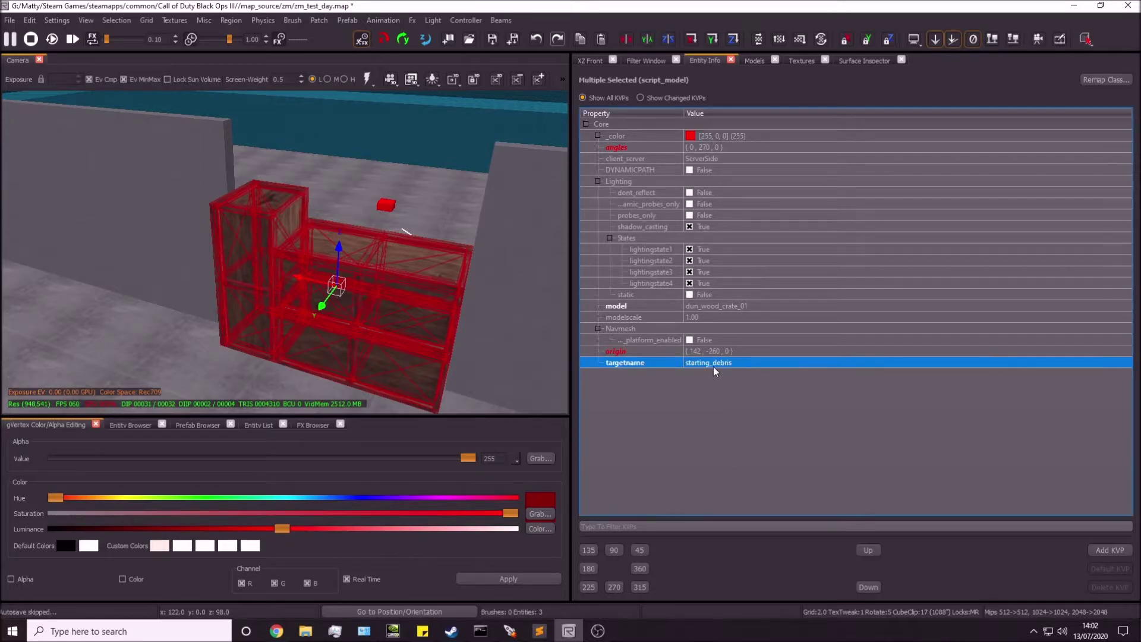
Copy the crates' targetname and use it to add a target key with the value starting_debris_struct.
left_click(714, 365)
key("ctrl+c")
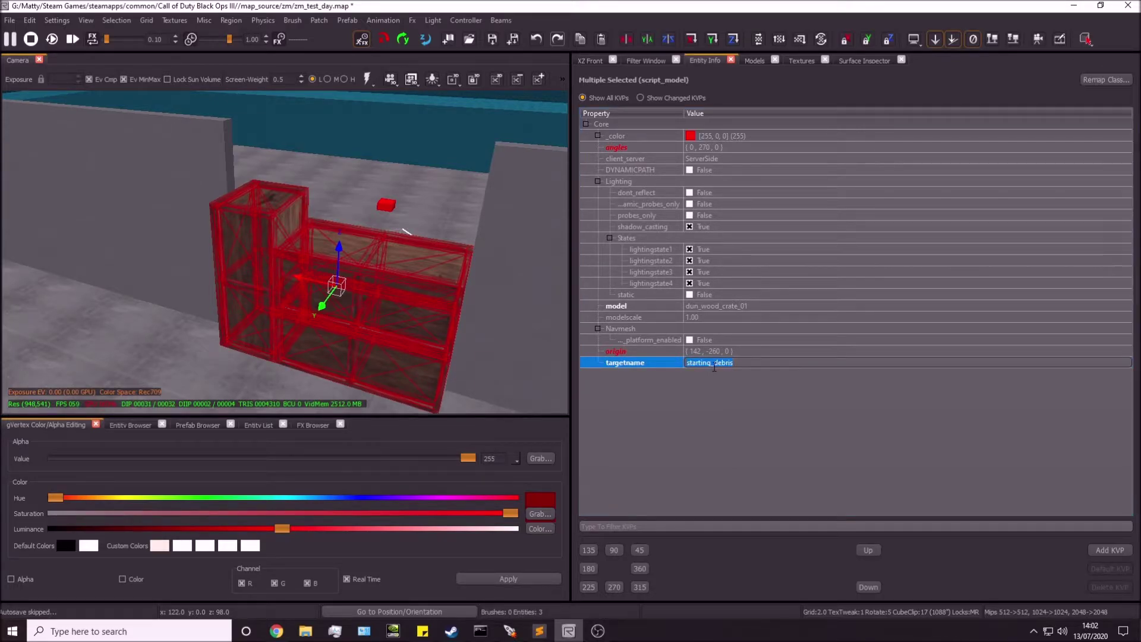
left_click(742, 395)
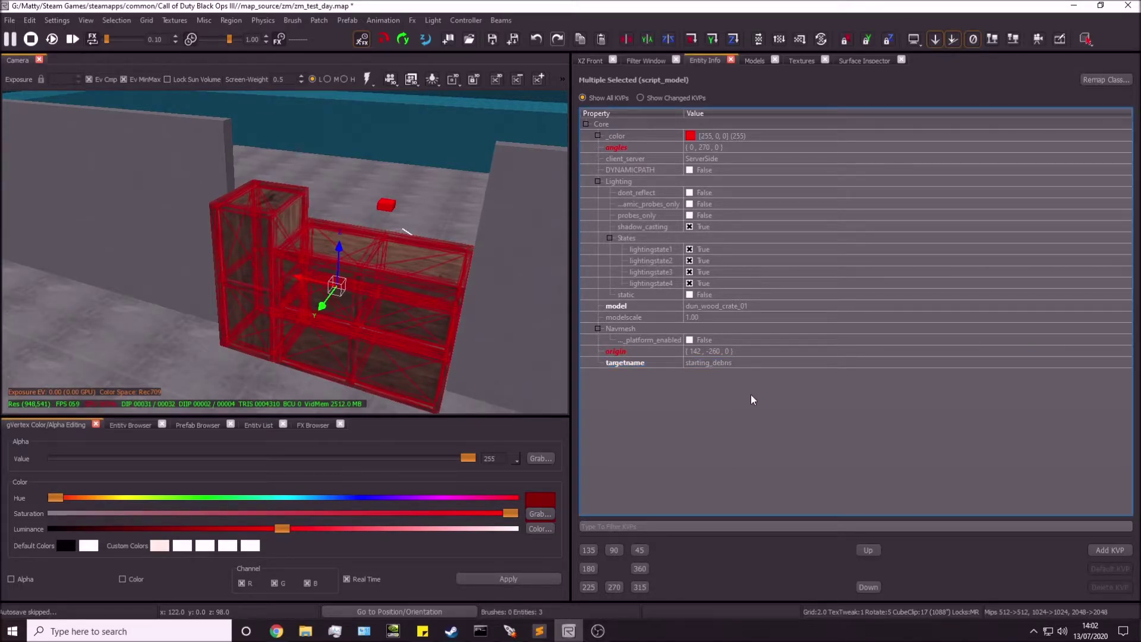
right_click_drag(266, 296, 376, 310)
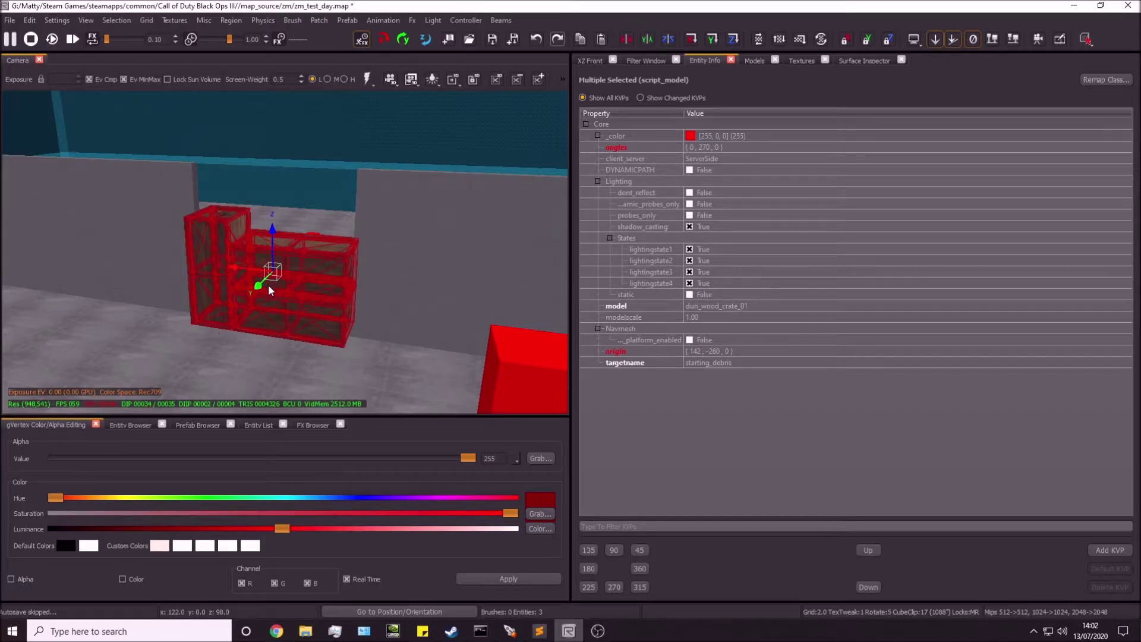
left_click(722, 395)
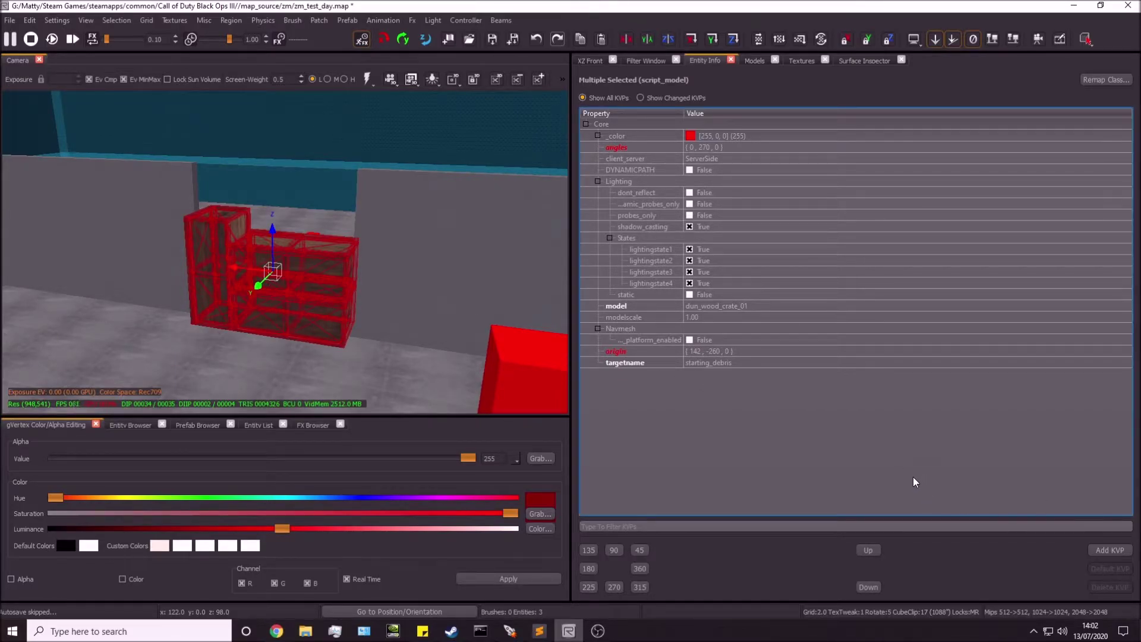
left_click(1109, 550)
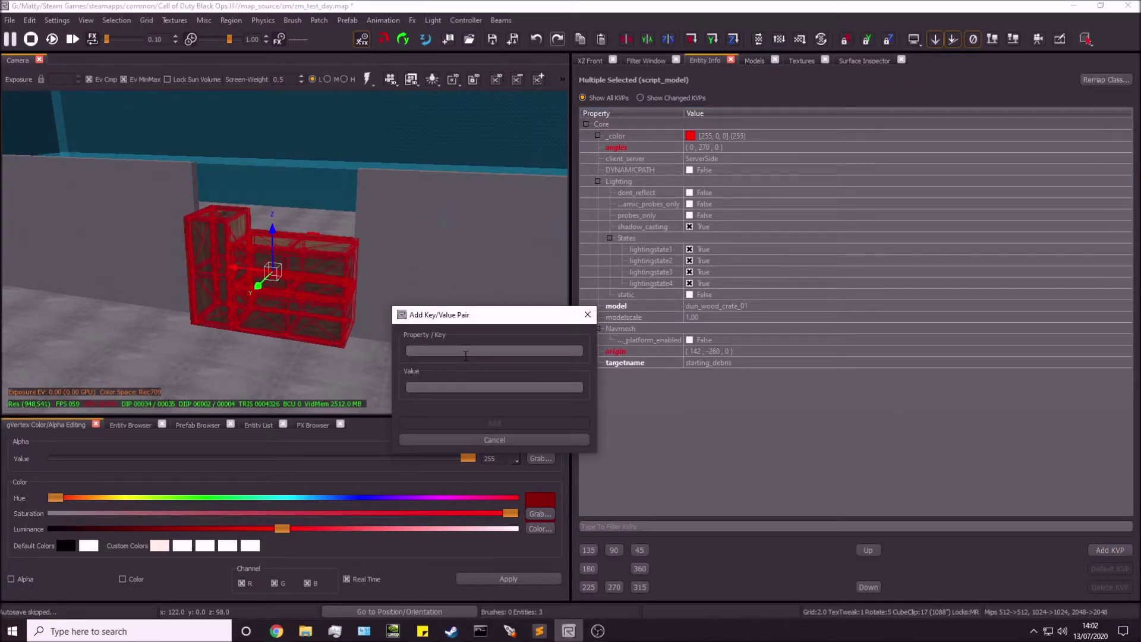
type("target")
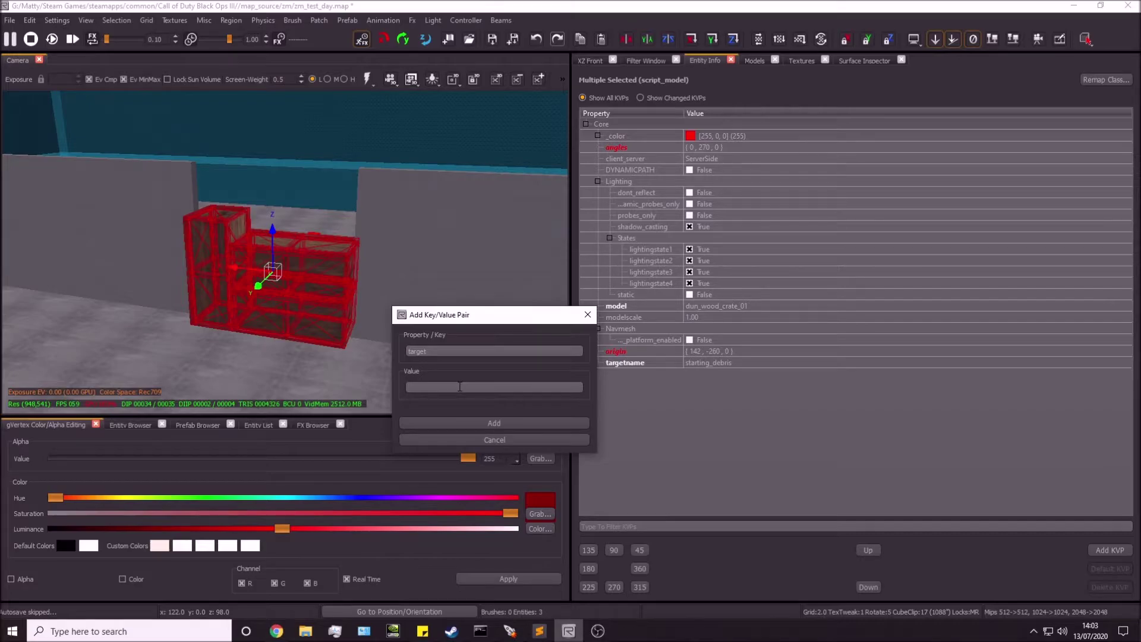
key("ctrl+v")
left_click(506, 423)
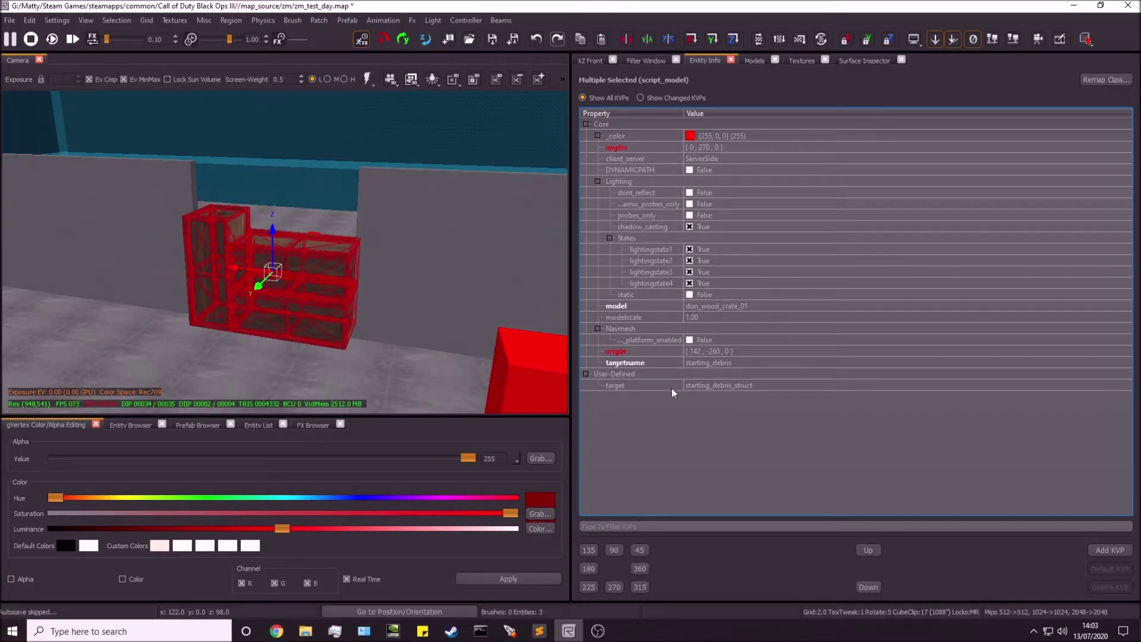
left_click(674, 366)
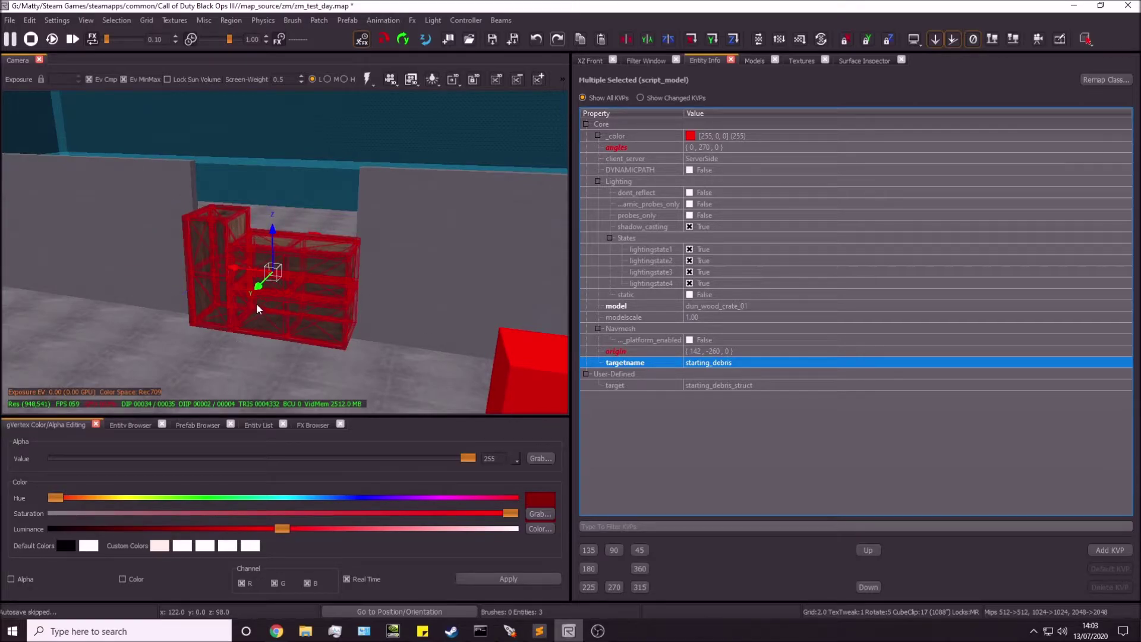
left_click(676, 386)
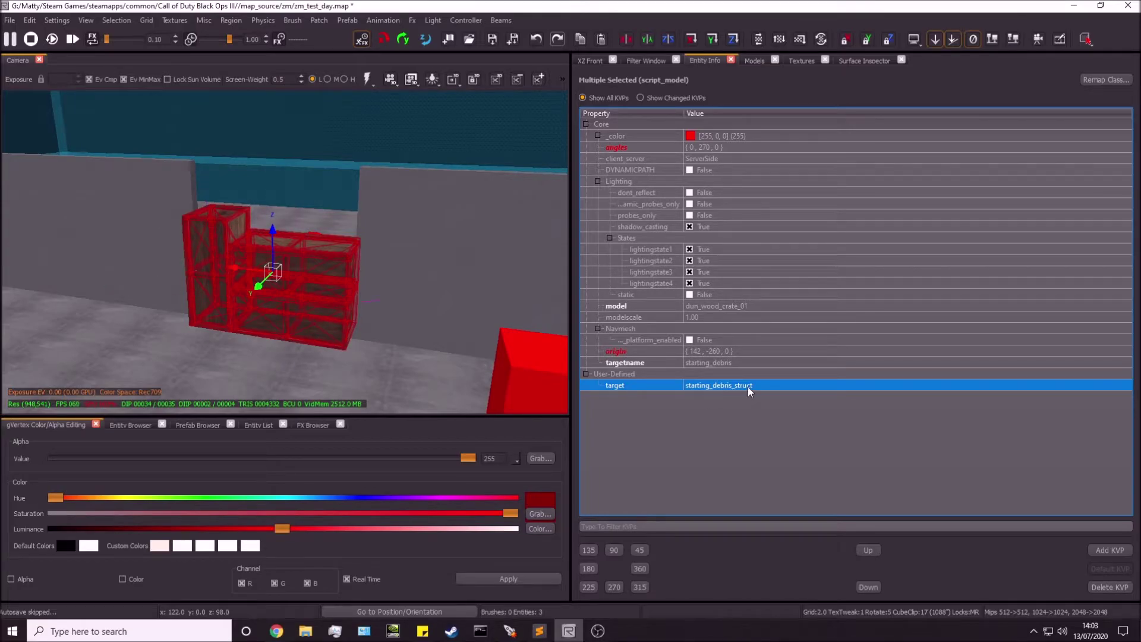
left_click(750, 417)
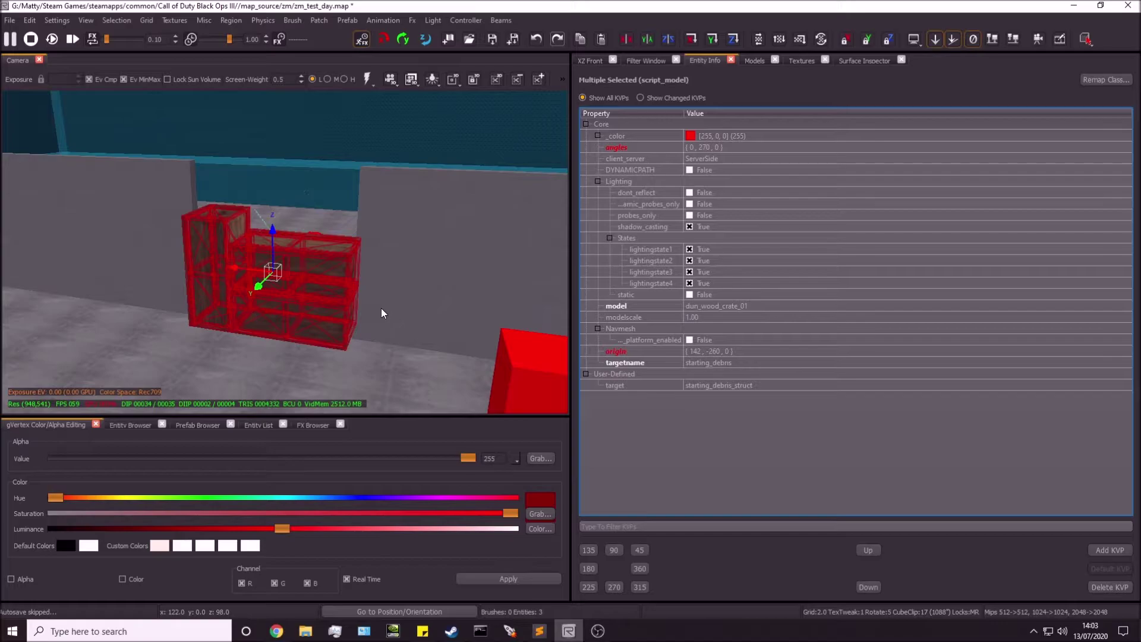
Deselect the crates and place a use trigger entity on the floor in front of the barrier.
right_click_drag(358, 278, 336, 261)
key("Escape")
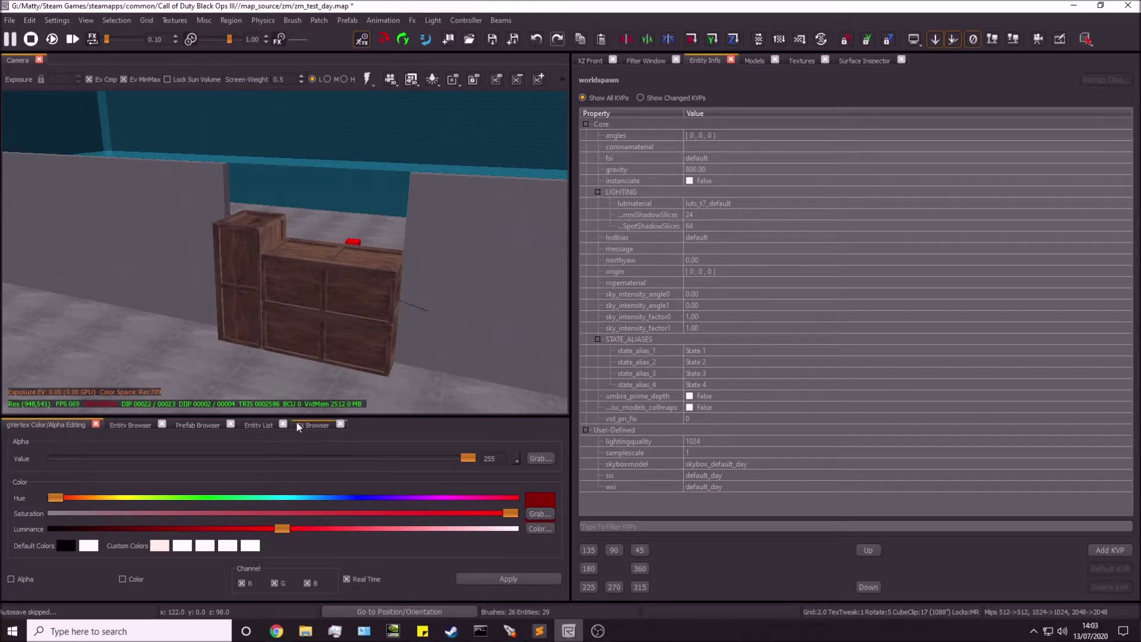
left_click(130, 424)
scroll(92, 557, "down", 5)
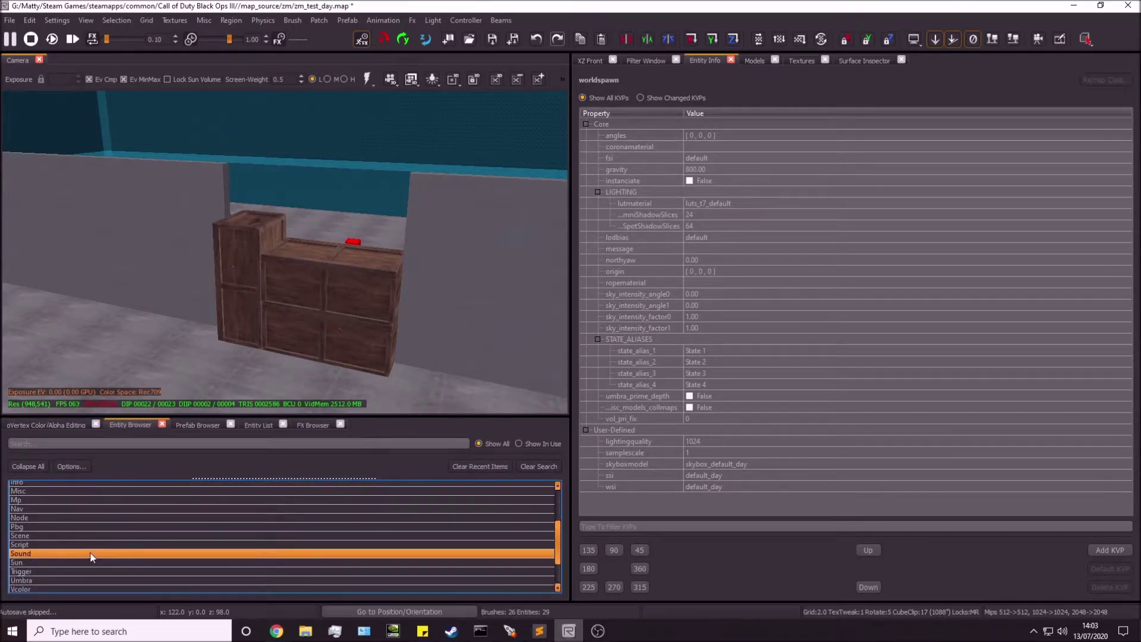
double_click(27, 570)
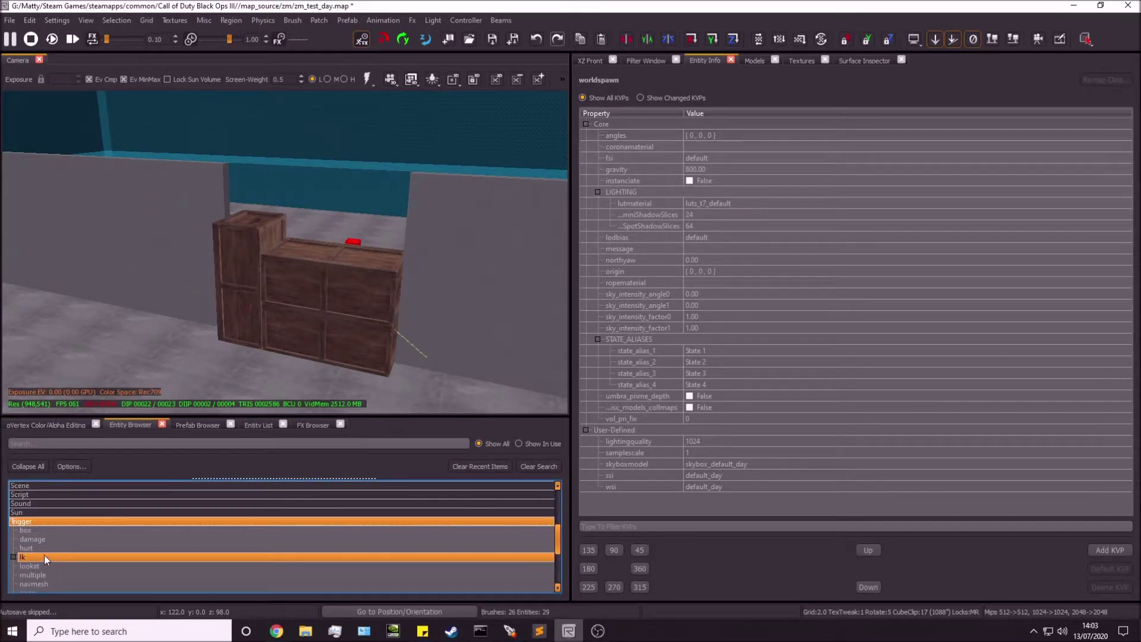
scroll(79, 532, "down", 1)
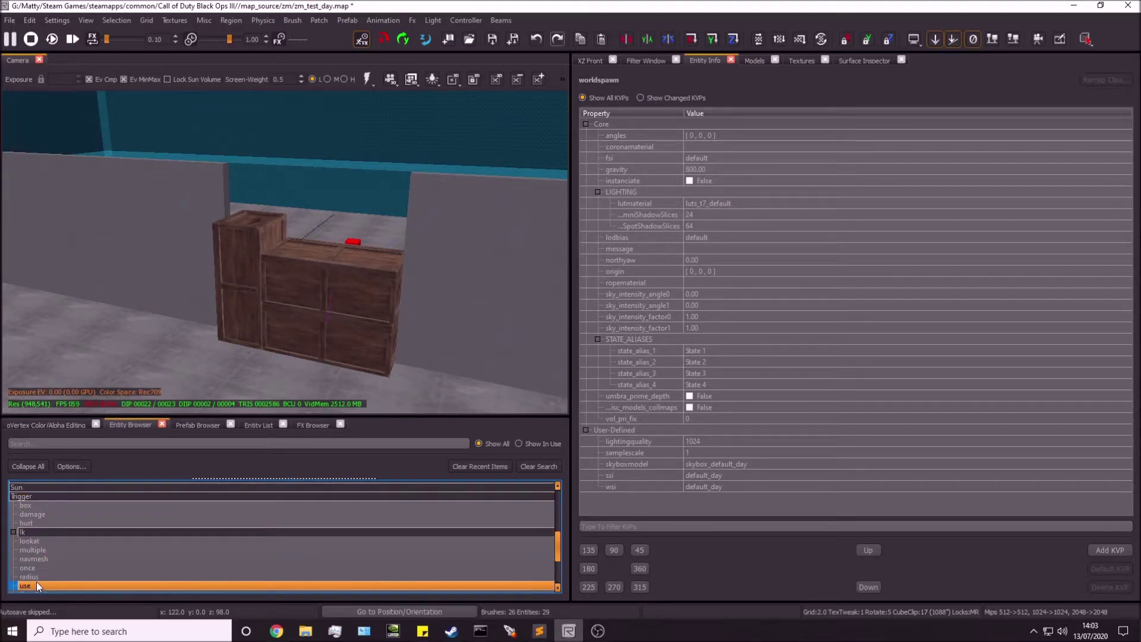
left_click_drag(37, 585, 247, 354)
Reposition and resize the use trigger in the top view to surround the crates, making it 144 units wide along X.
left_click(590, 60)
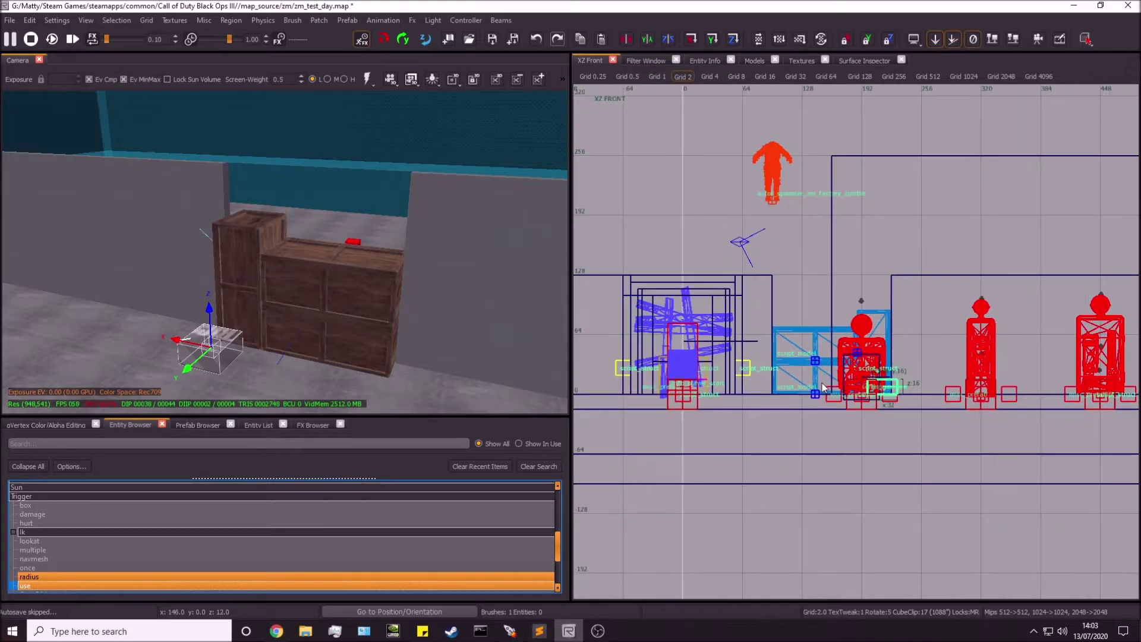
key("4")
key("ctrl+g")
key("ctrl+Tab")
key("ctrl+Tab")
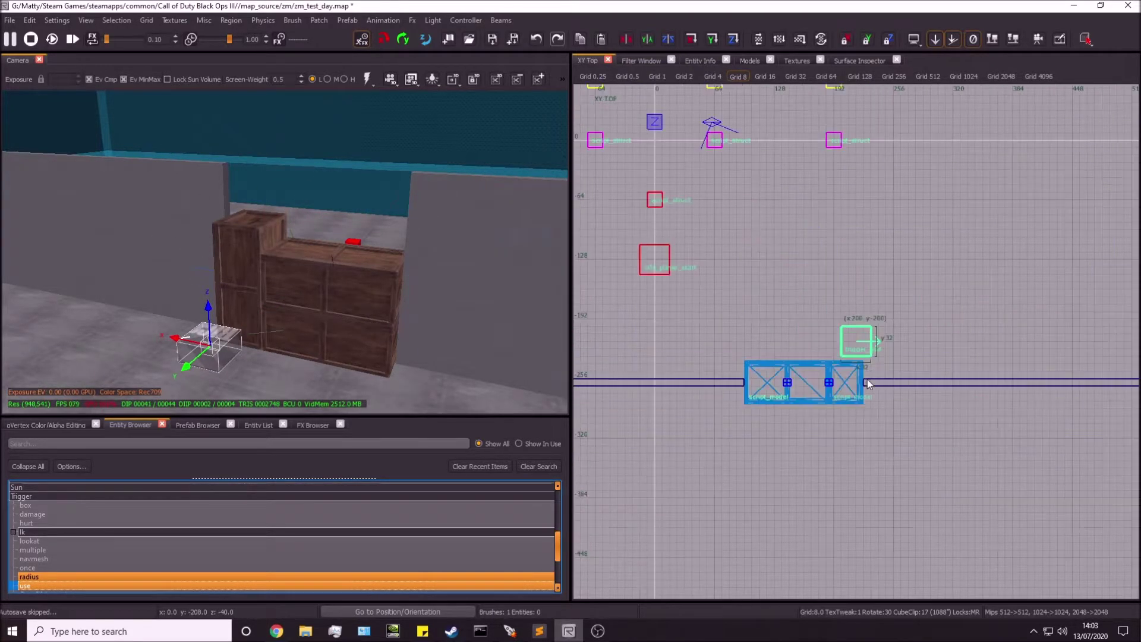
scroll(867, 380, "up", 2)
left_click_drag(854, 342, 847, 468)
left_click_drag(754, 316, 752, 303)
left_click_drag(793, 480, 794, 495)
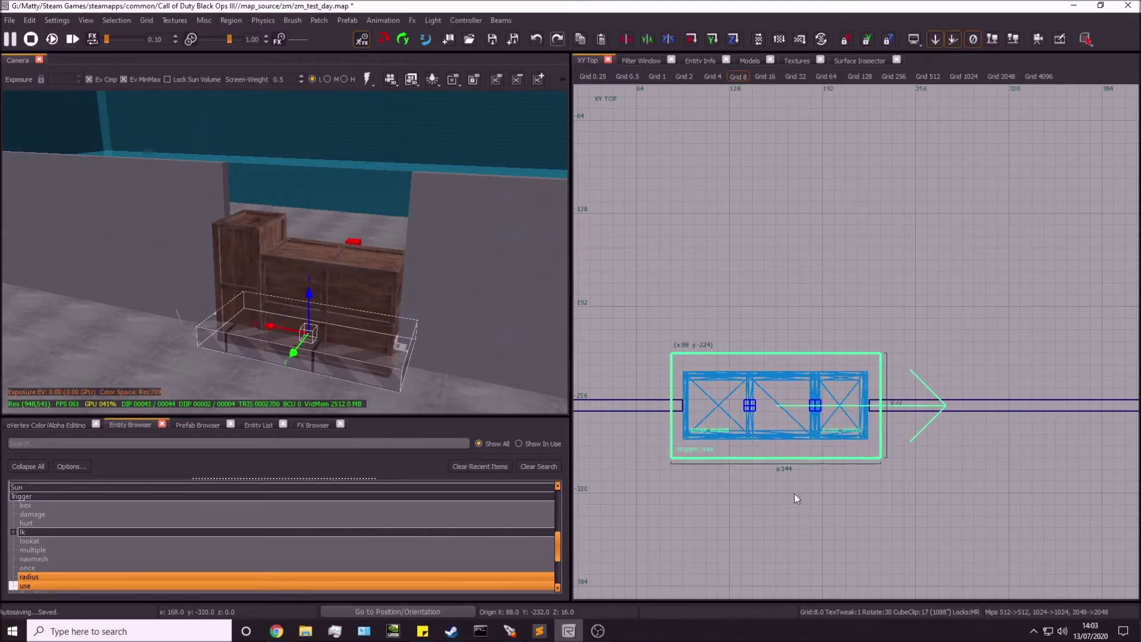
Raise the use trigger's height to 64 units in the side view so it covers the lower crates.
key("ctrl+Tab")
key("ctrl+Tab")
left_click_drag(853, 309, 856, 241)
right_click_drag(398, 281, 399, 277)
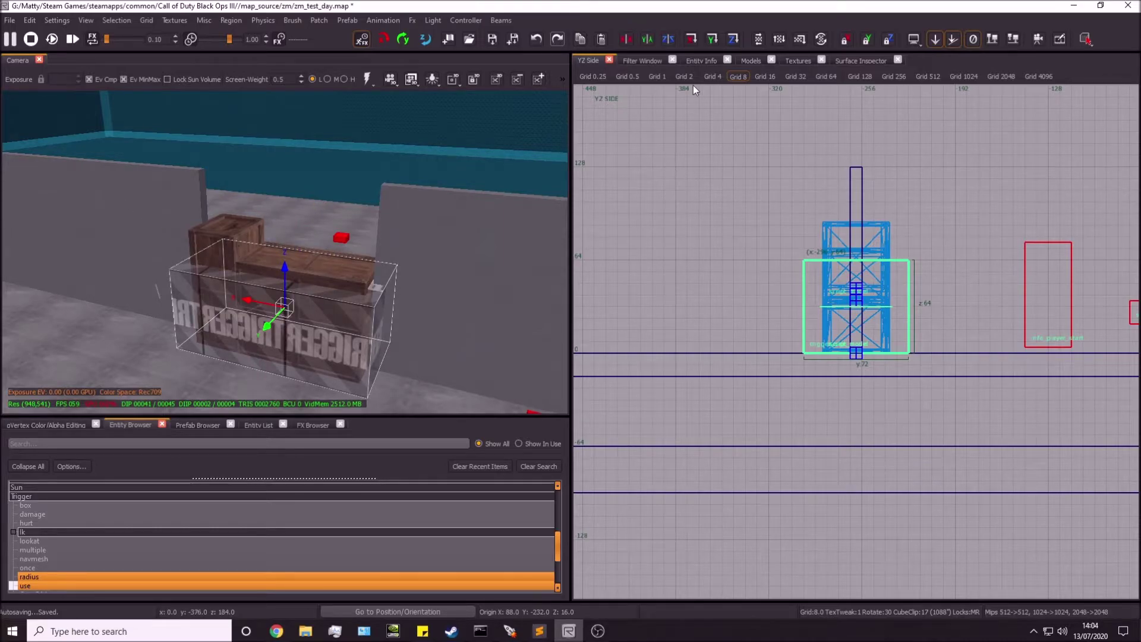
Set the use trigger's targetname to zombie_debris.
left_click(701, 60)
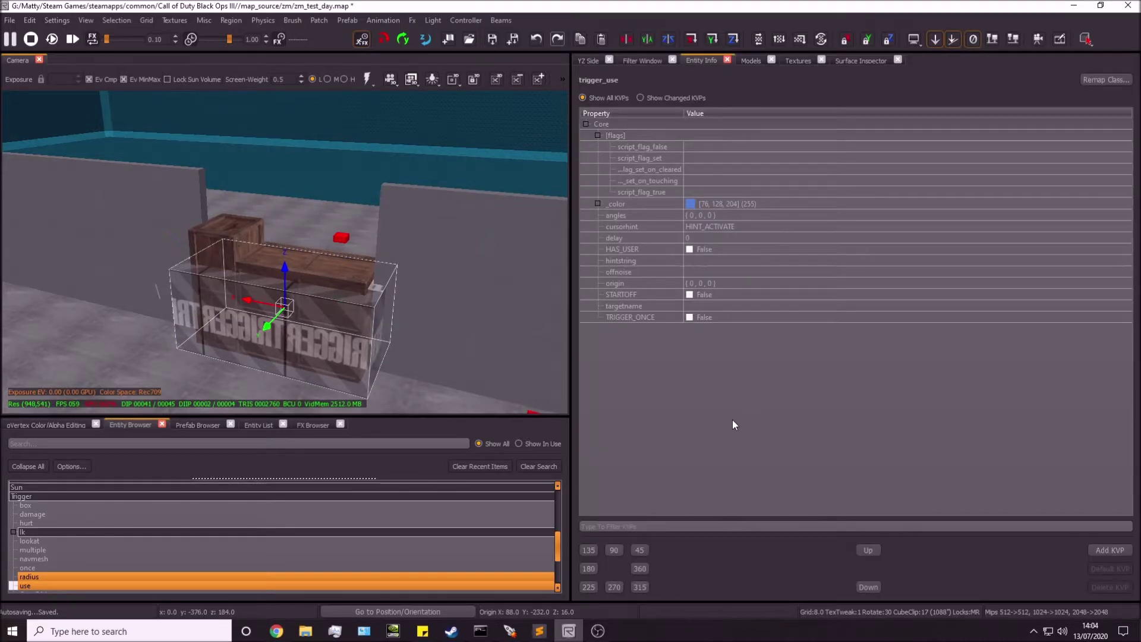
left_click(652, 307)
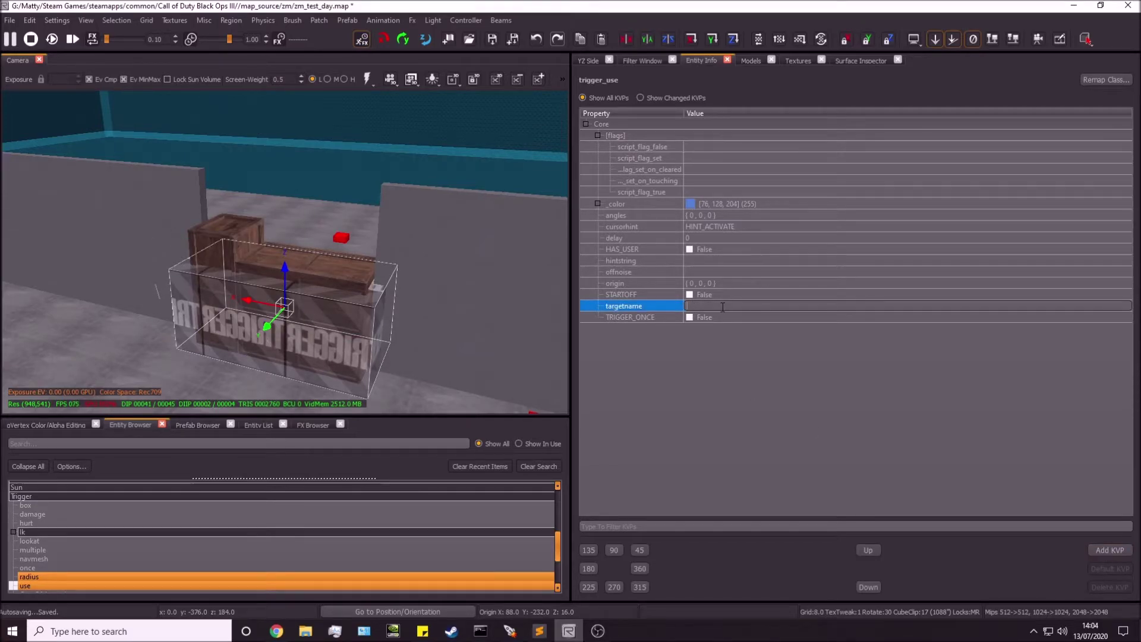
type("zombie_debris")
key("Return")
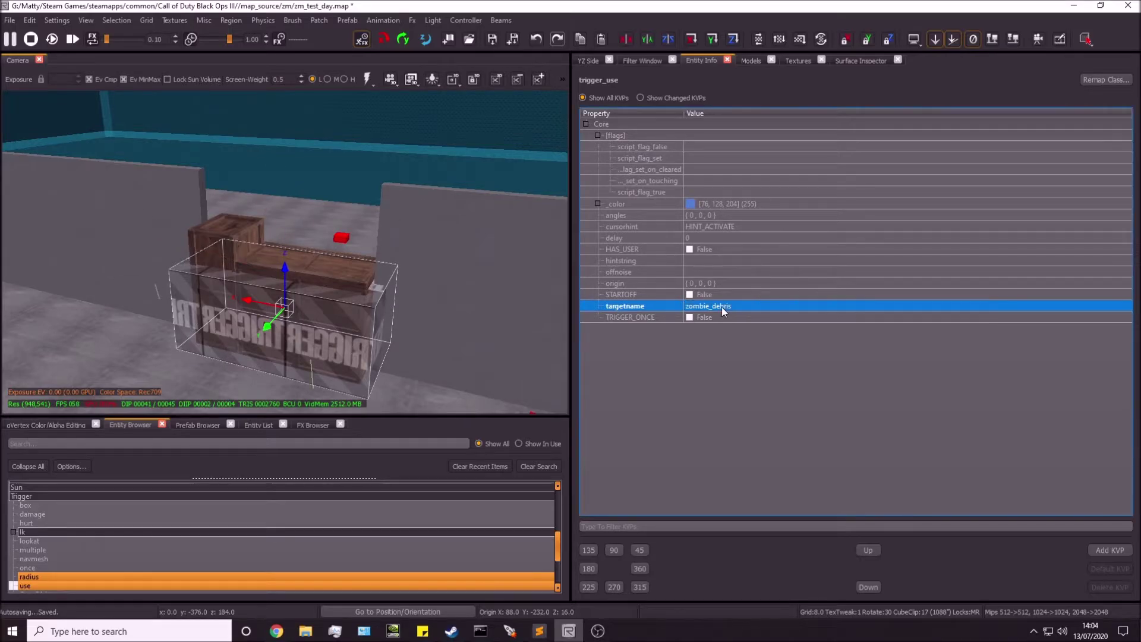
left_click(740, 362)
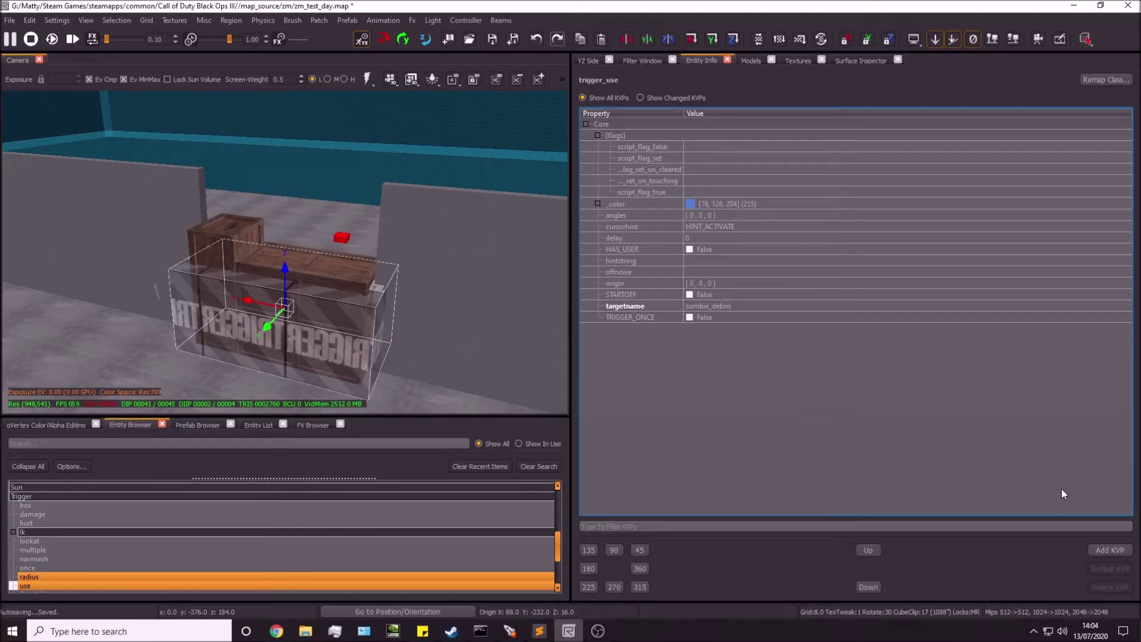
Start a new key named script_flag on the trigger and move its dialog clear of the zone code in zm_test_day.gsc.
left_click(1103, 549)
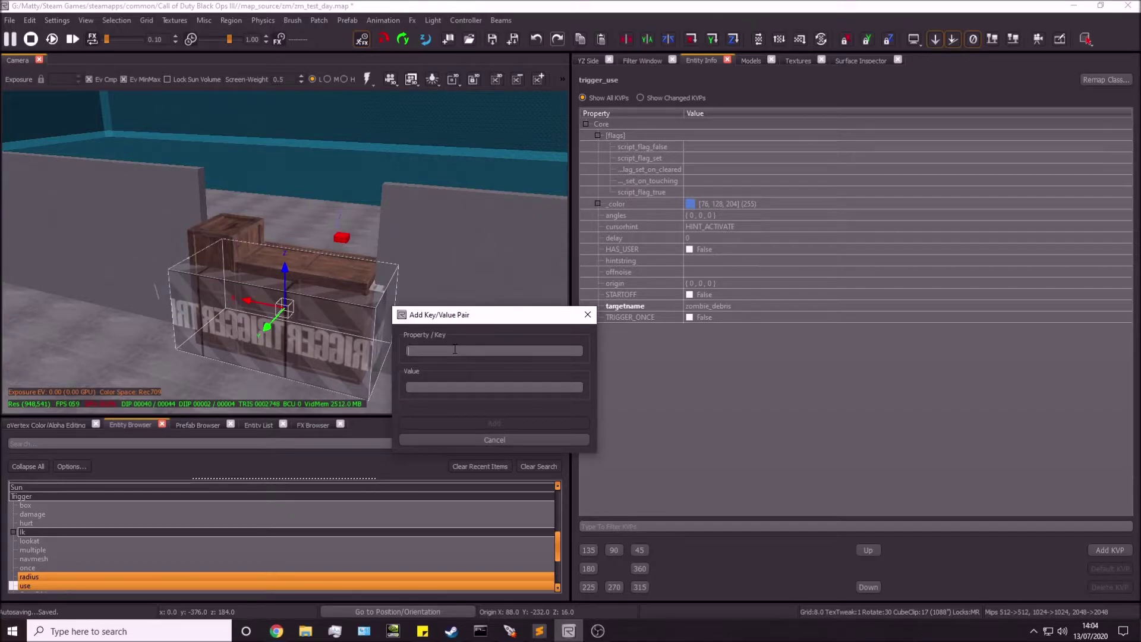
type("script_flag")
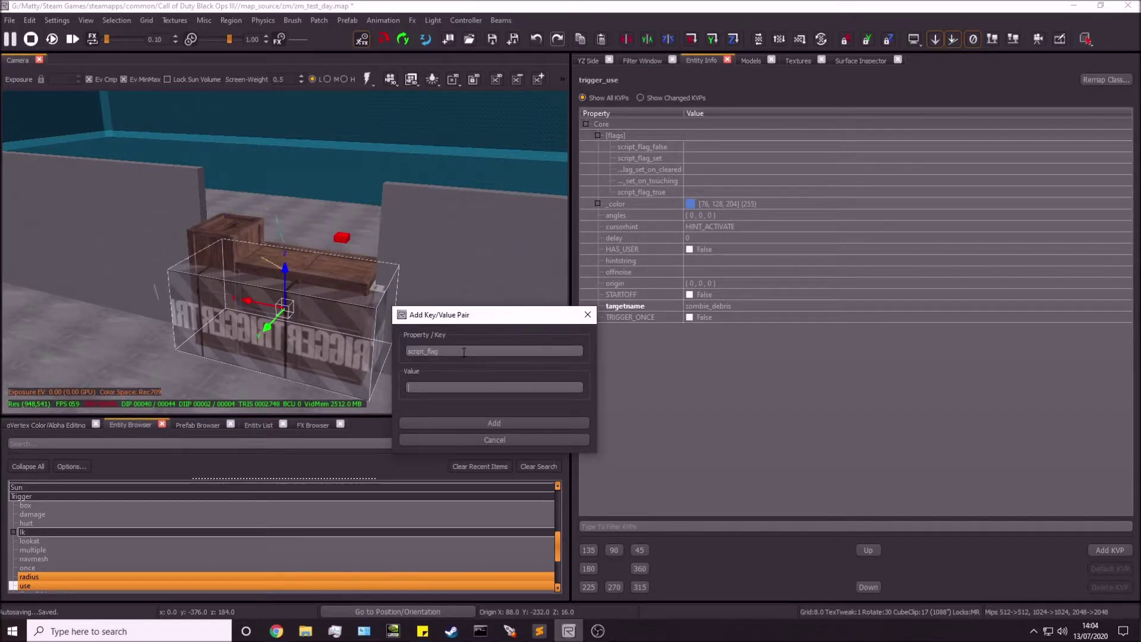
mouse_move(541, 633)
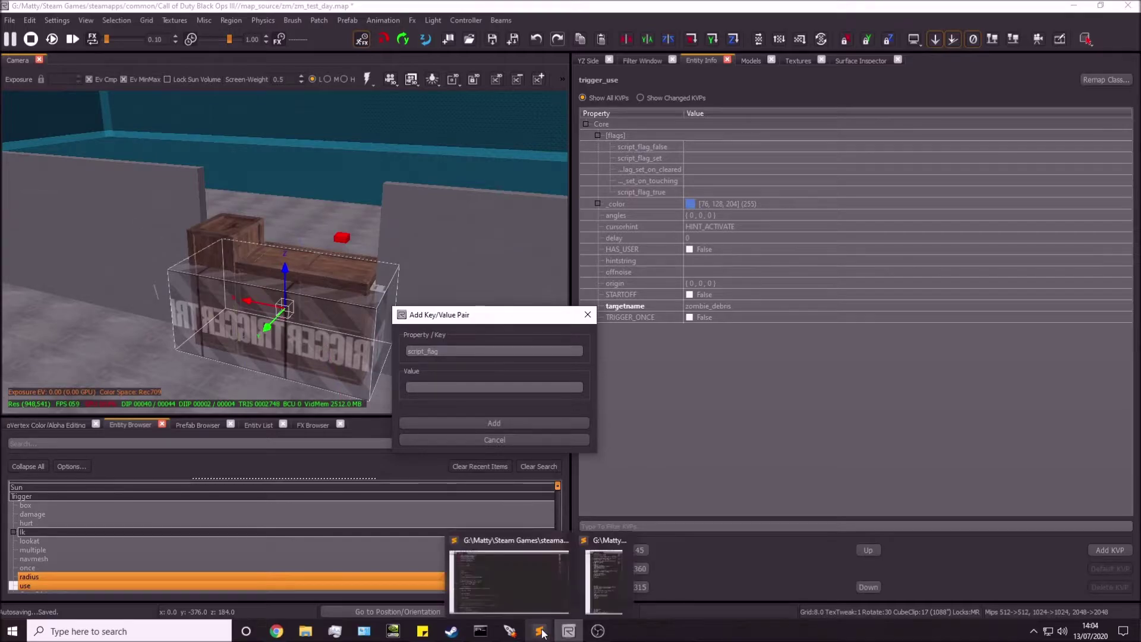
left_click(512, 589)
left_click(356, 232)
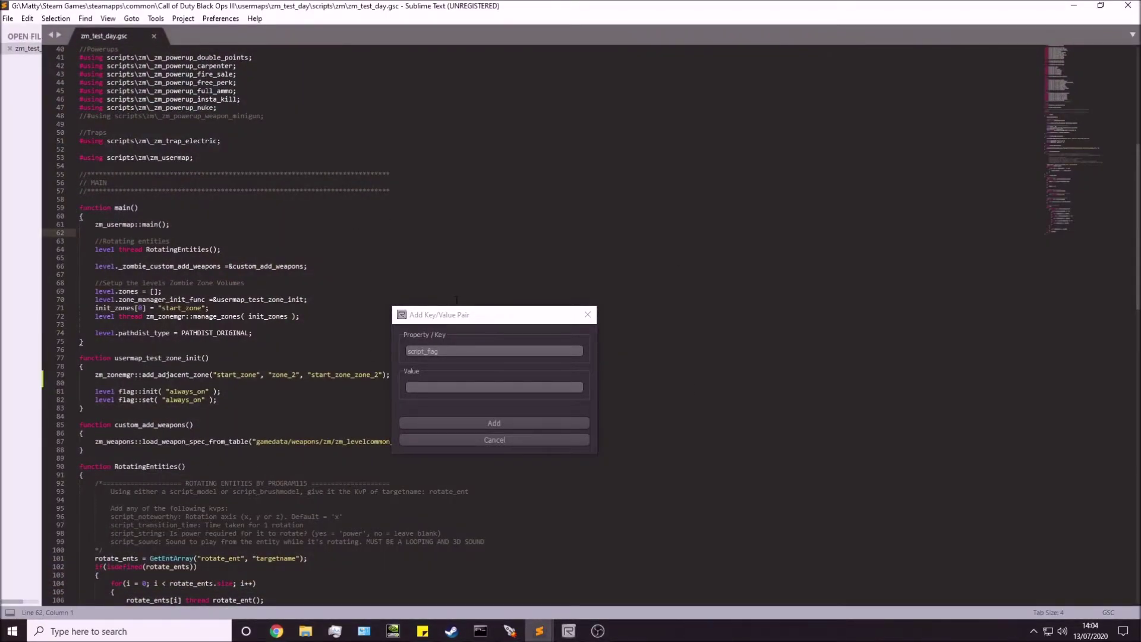
left_click_drag(458, 320, 551, 303)
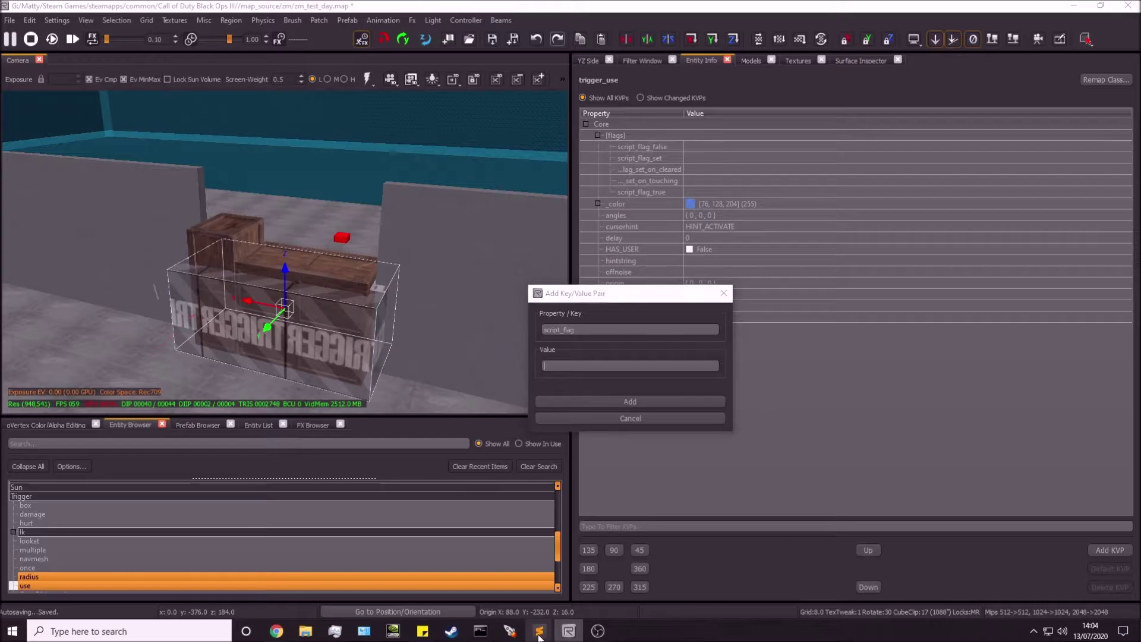
Look up the adjacent-zone flag in zm_test_day.gsc and add it as the script_flag value, start_zone_zone_2.
mouse_move(539, 630)
left_click(494, 586)
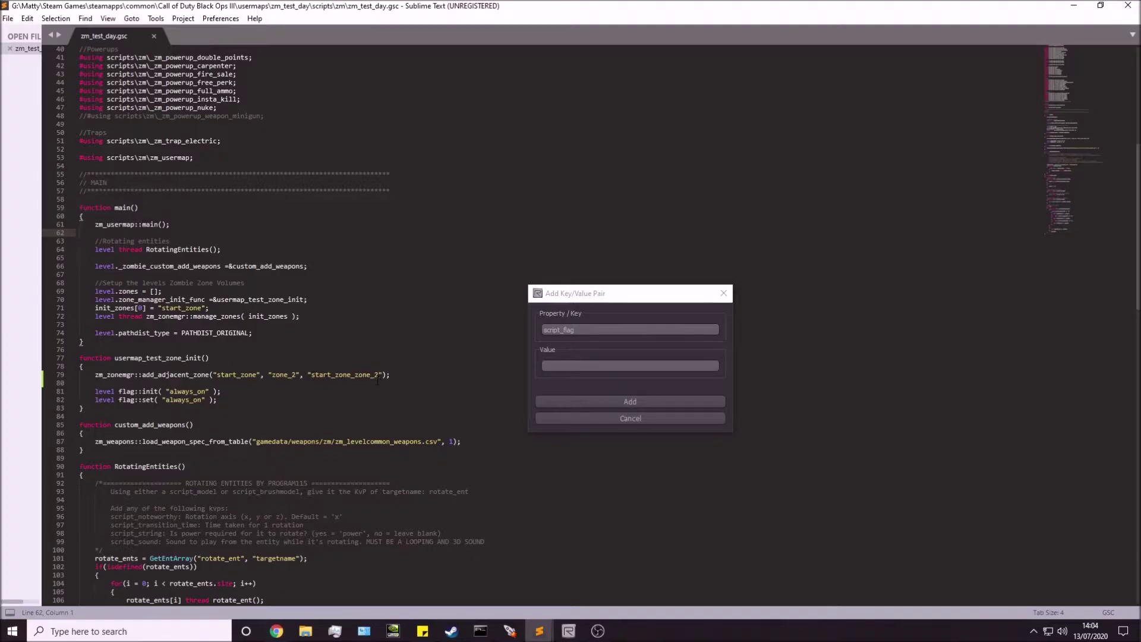
left_click(576, 367)
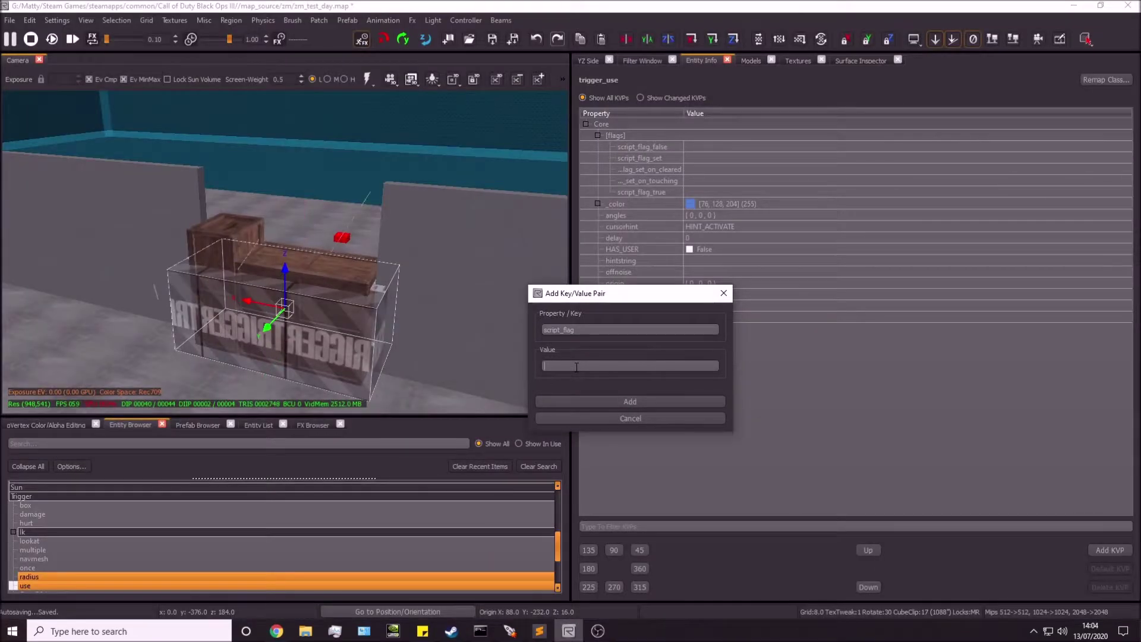
left_click(539, 631)
left_click(523, 582)
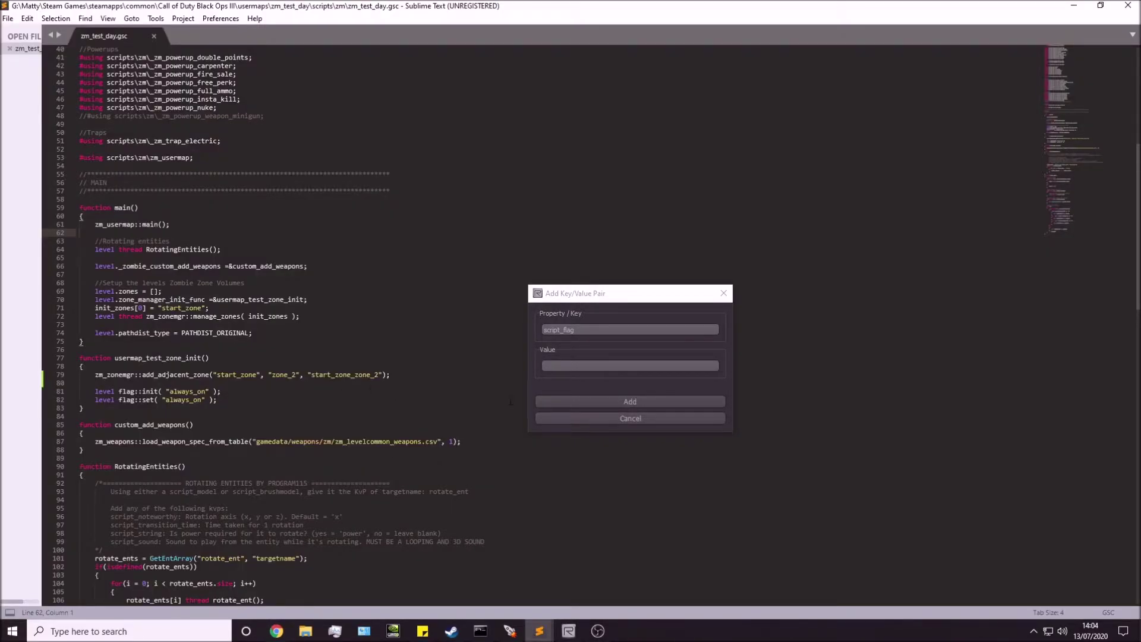
left_click(573, 365)
type("start_zone_zone_2")
key("Return")
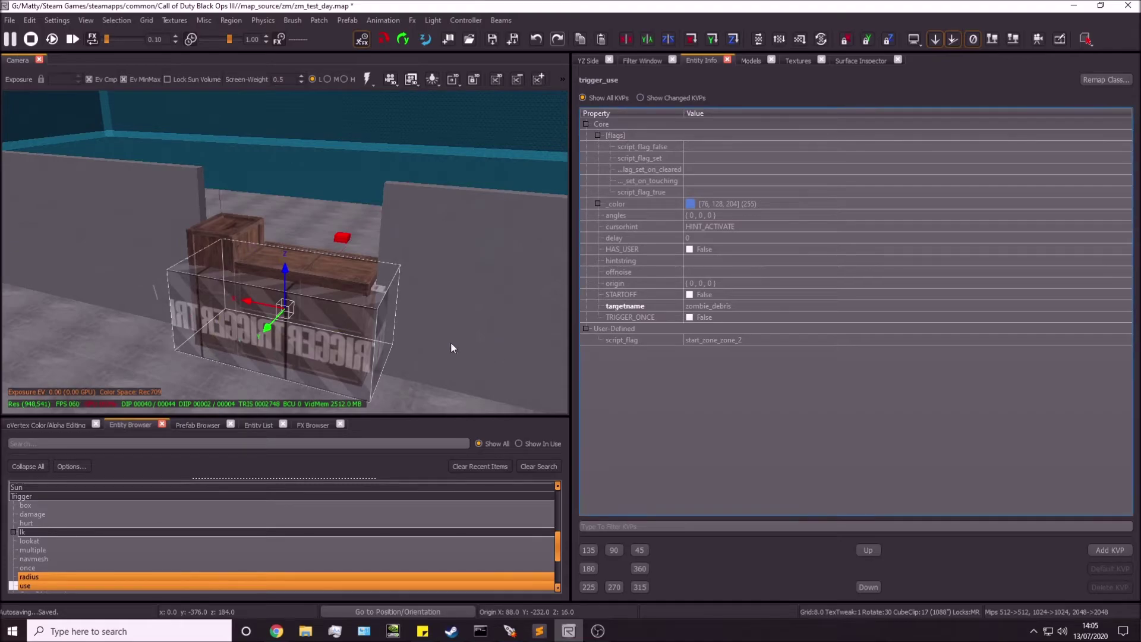
Close the zm_test_day.gsc script window and check the trigger's script_flag entry in the level editor.
mouse_move(539, 631)
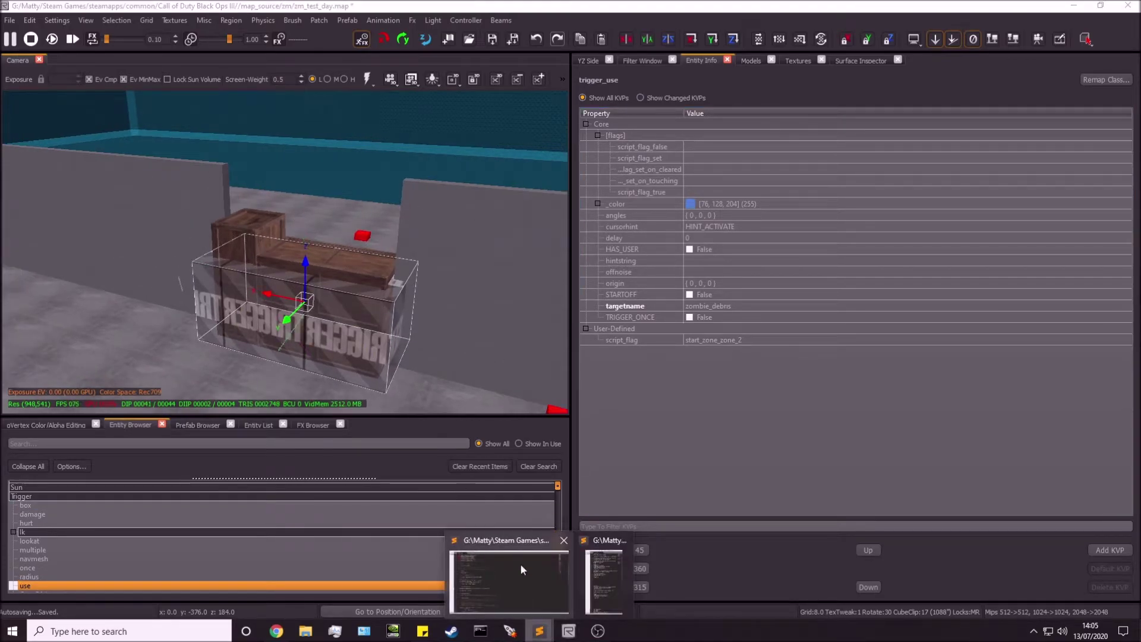
left_click(521, 565)
left_click(1127, 5)
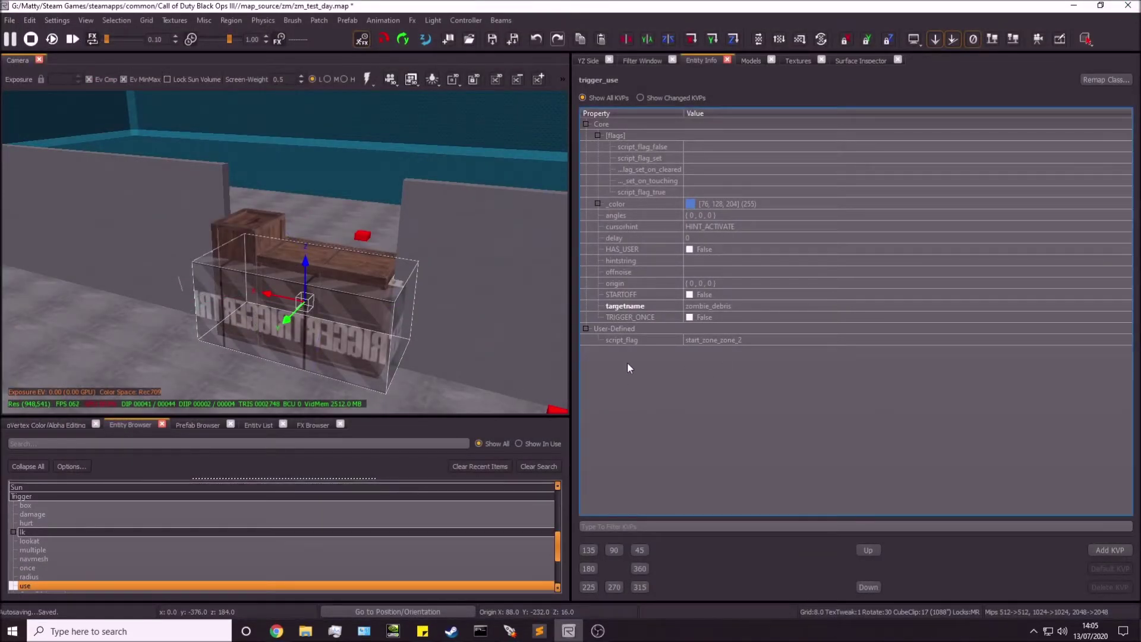
left_click(651, 339)
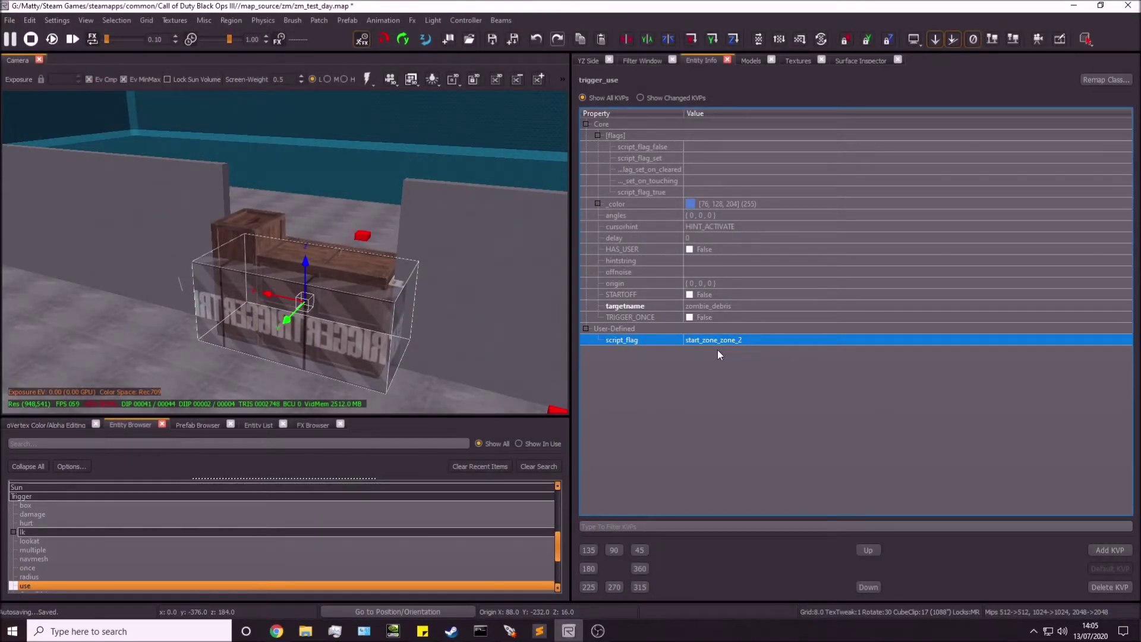
left_click(698, 372)
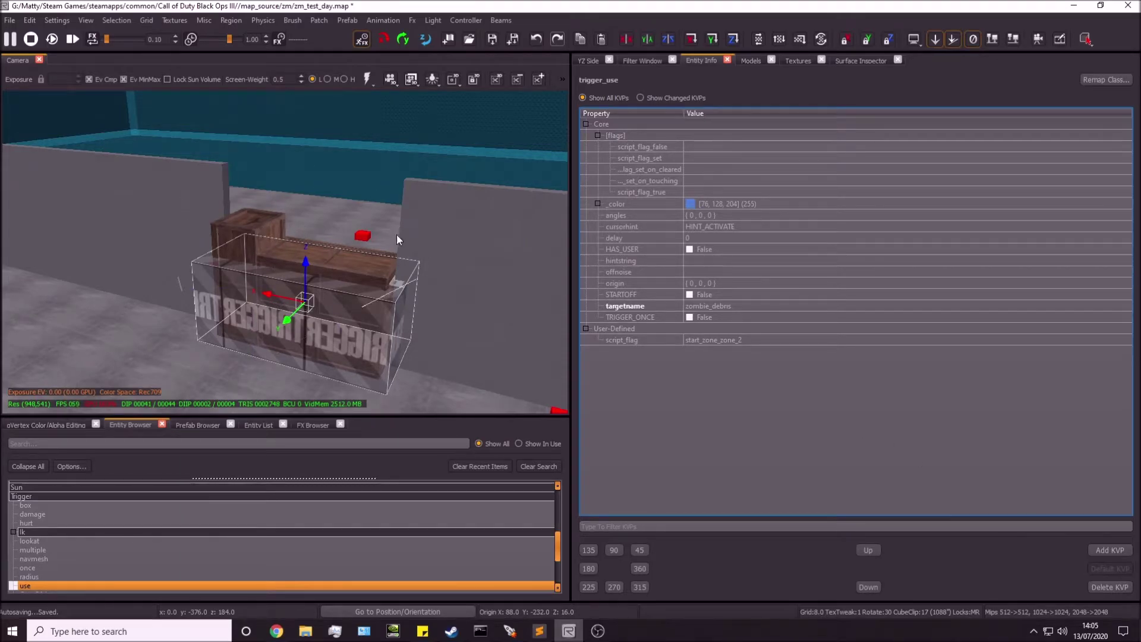
Add a target key with the value starting_debris to the use trigger and check it alongside script_flag.
left_click(1109, 550)
type("target")
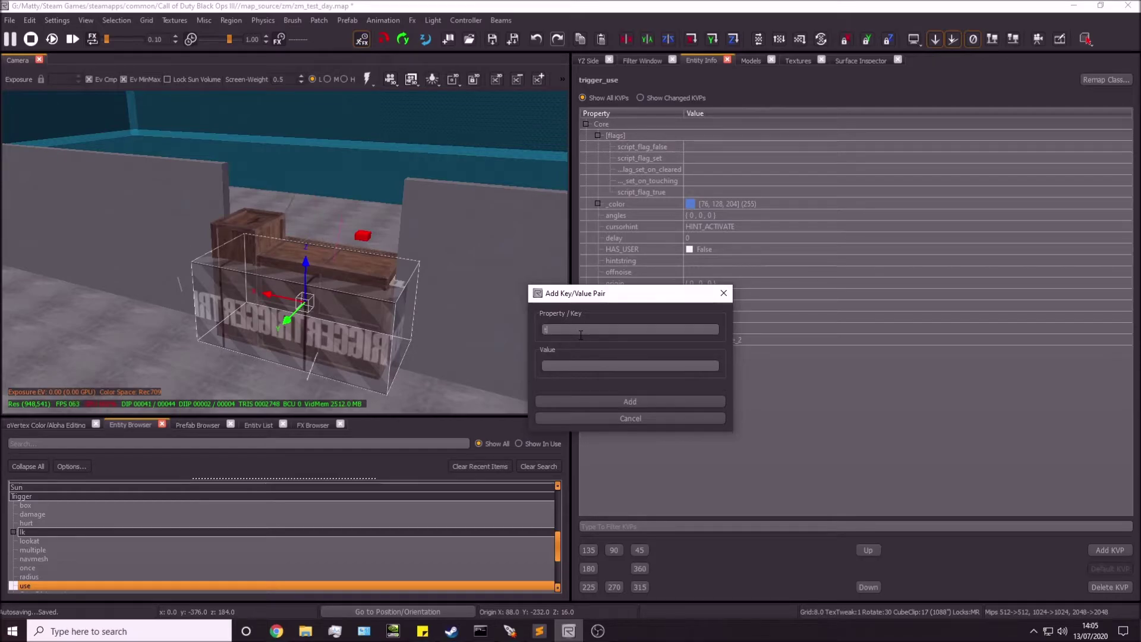
key("Tab")
type("startl")
type("ng_debris")
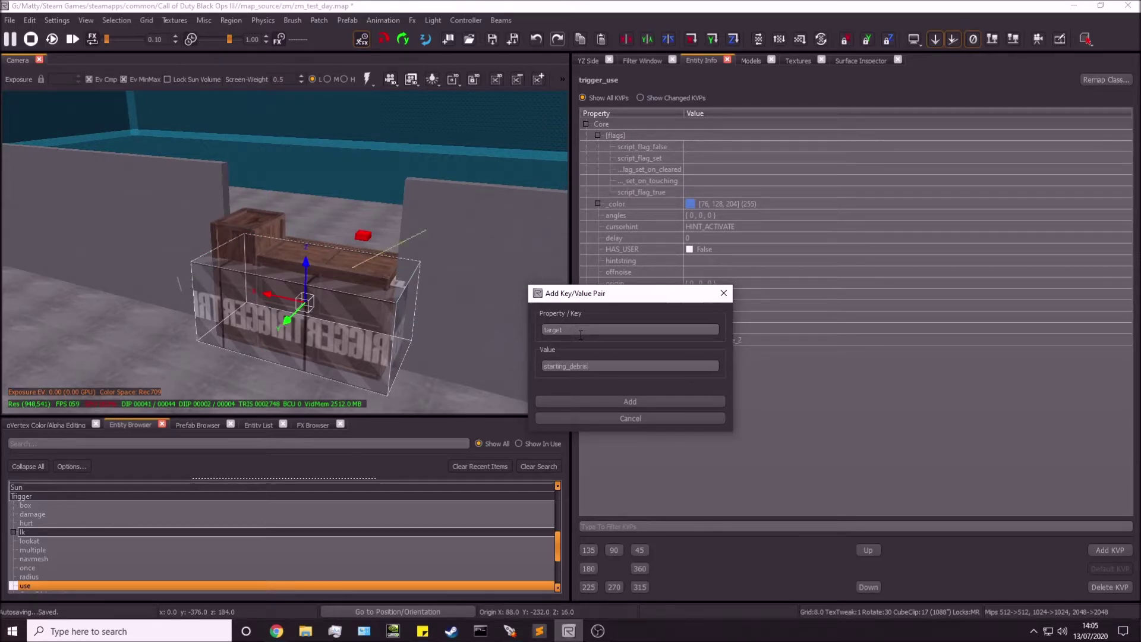
left_click(622, 399)
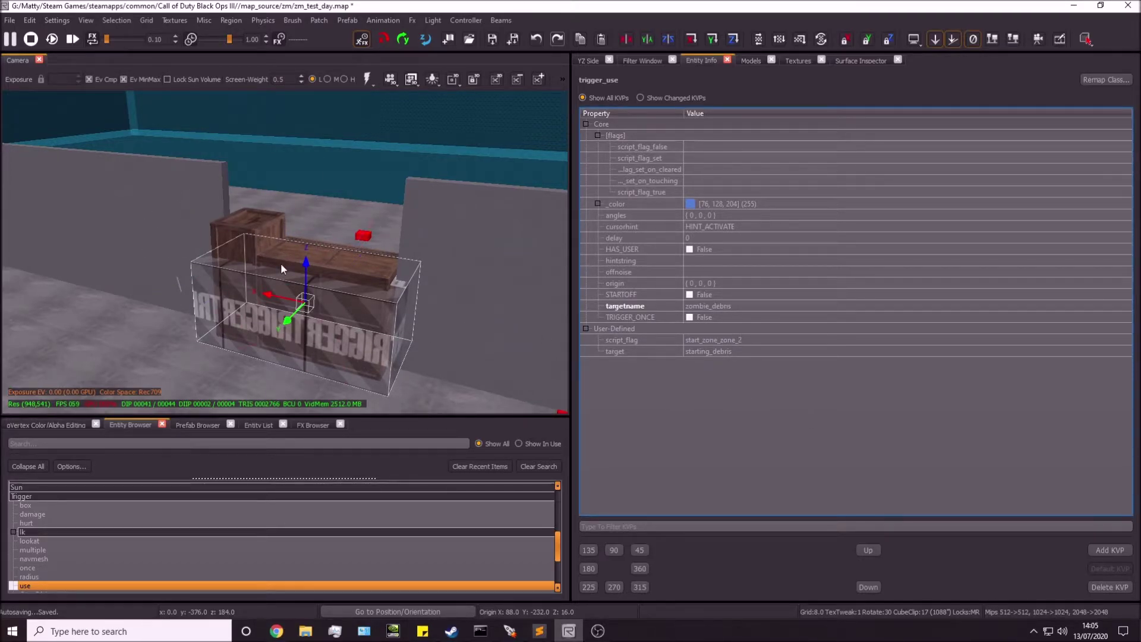
left_click(654, 340)
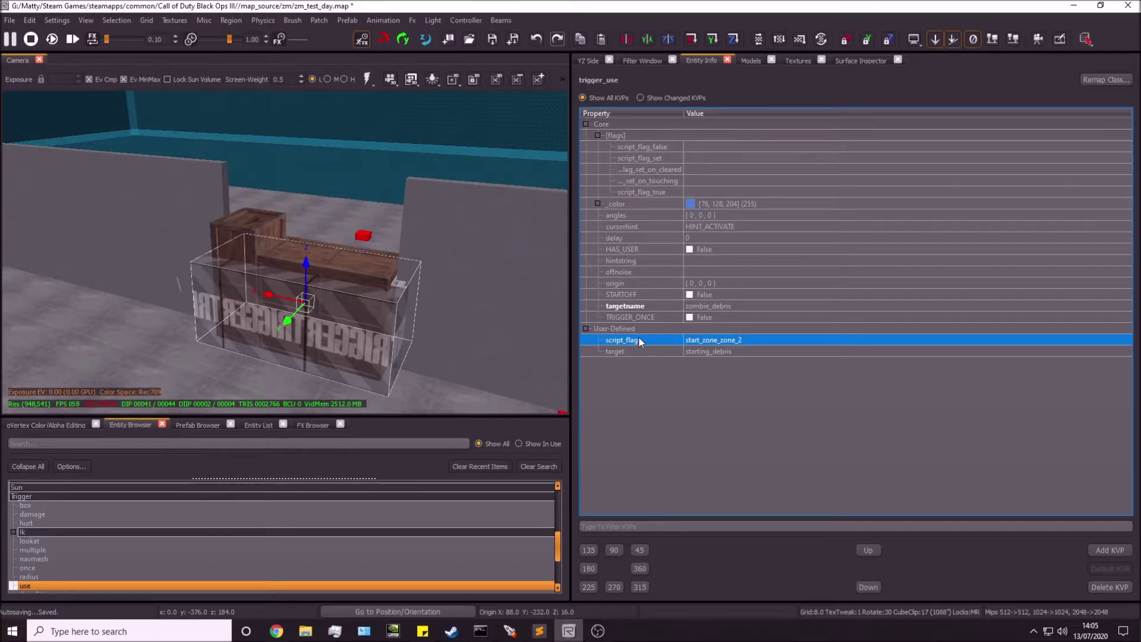
left_click(648, 351)
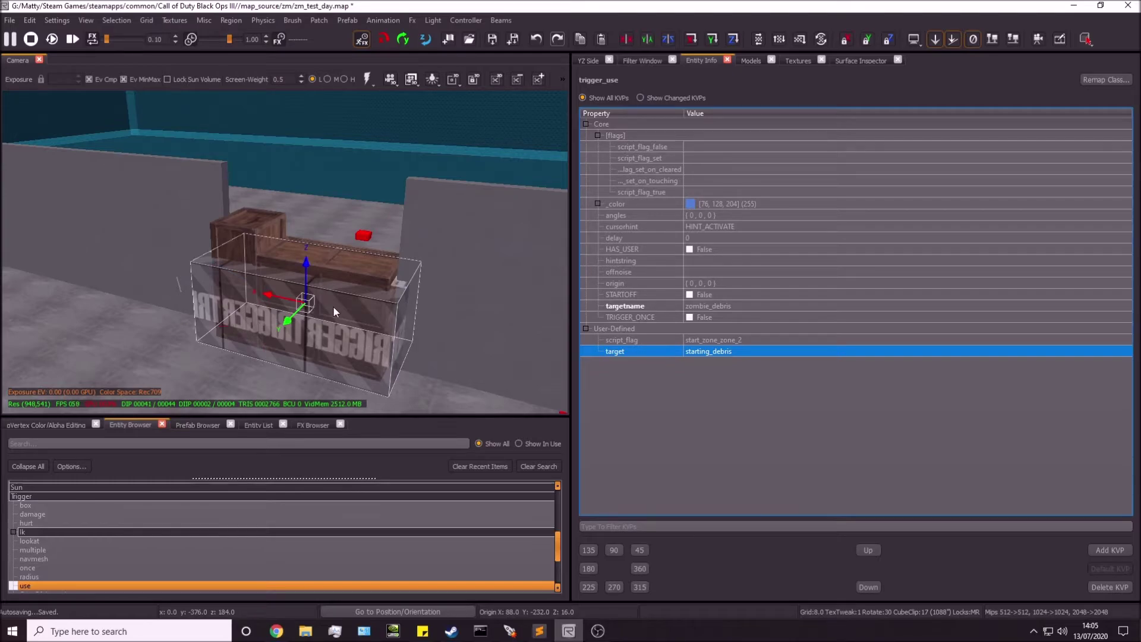
left_click(719, 389)
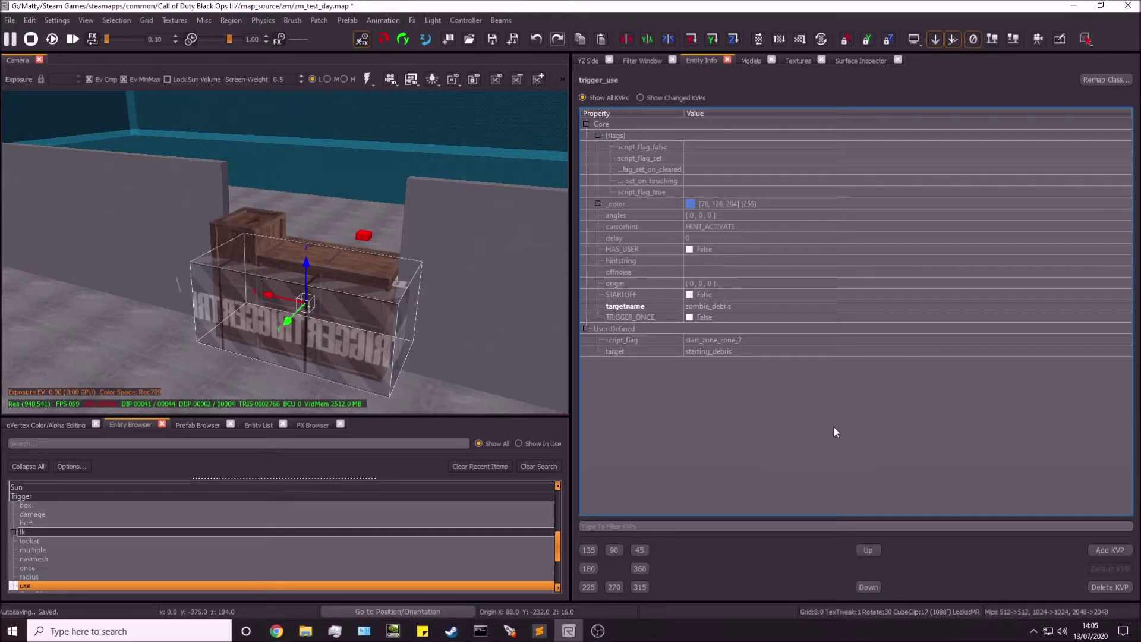
Add a zombie_cost key with the value 750 to the use trigger and review its targetname and user-defined keys.
left_click(1108, 549)
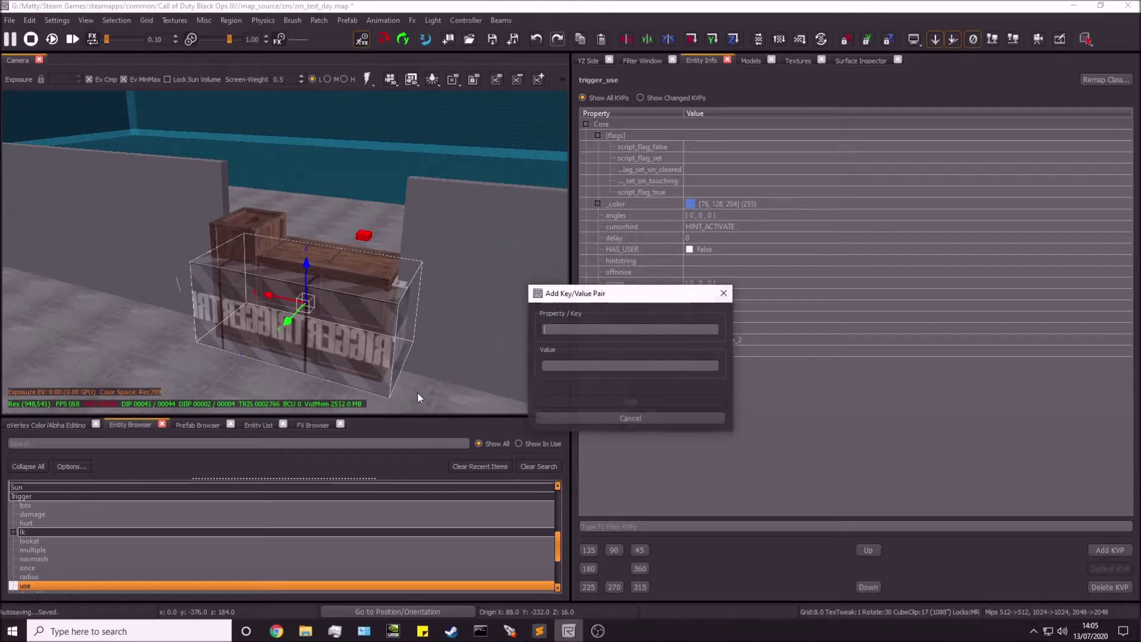
type("zom")
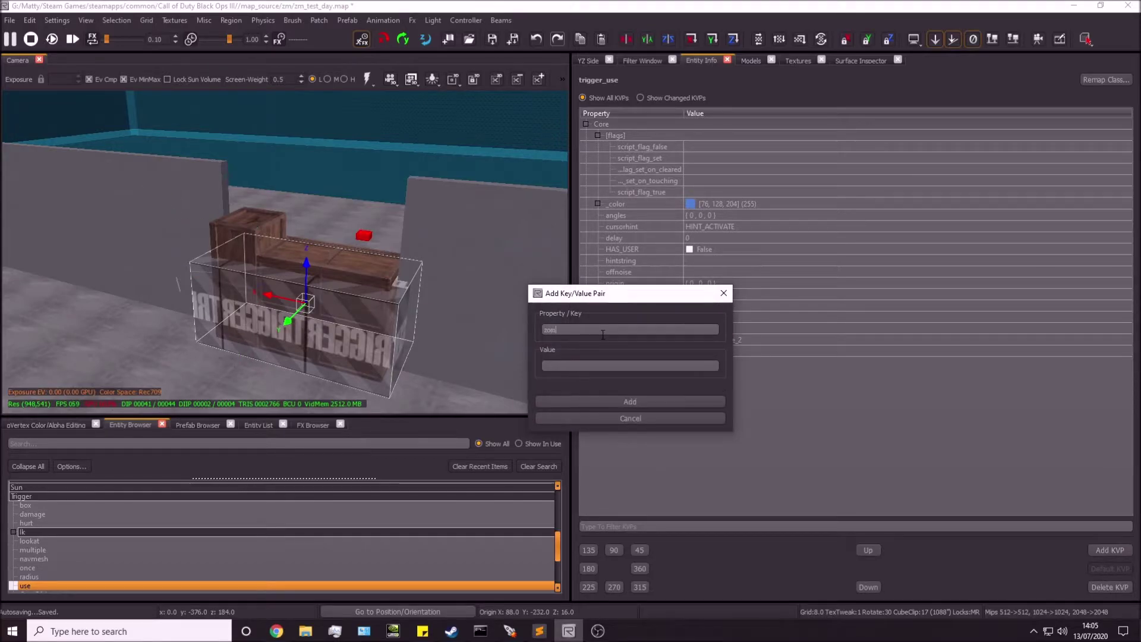
type("bie_cost")
key("Tab")
type("750")
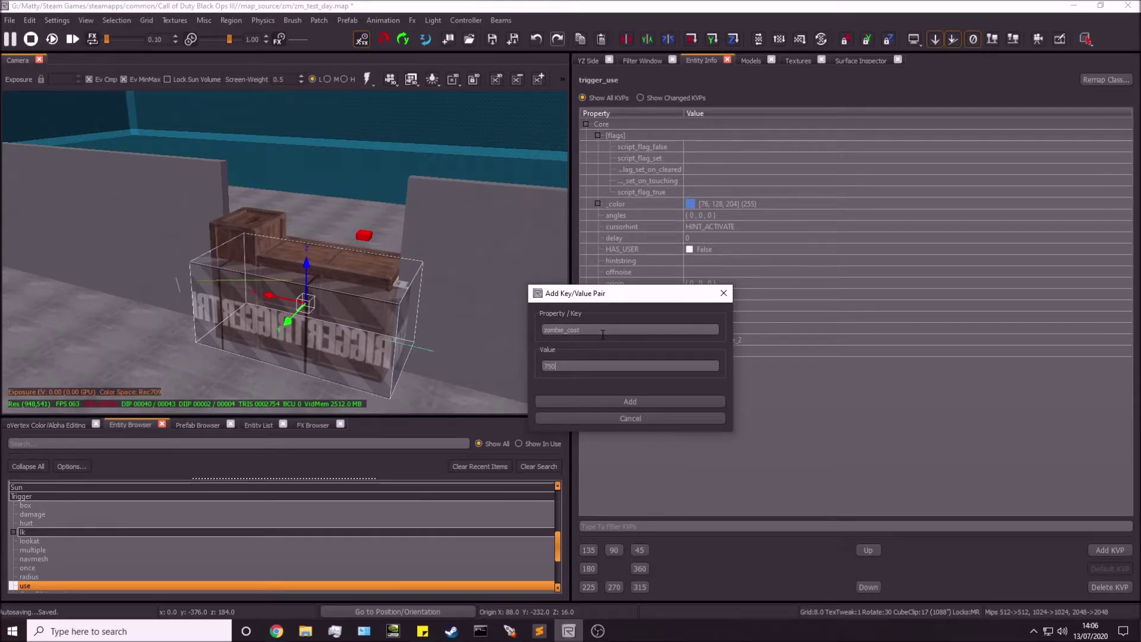
left_click(625, 402)
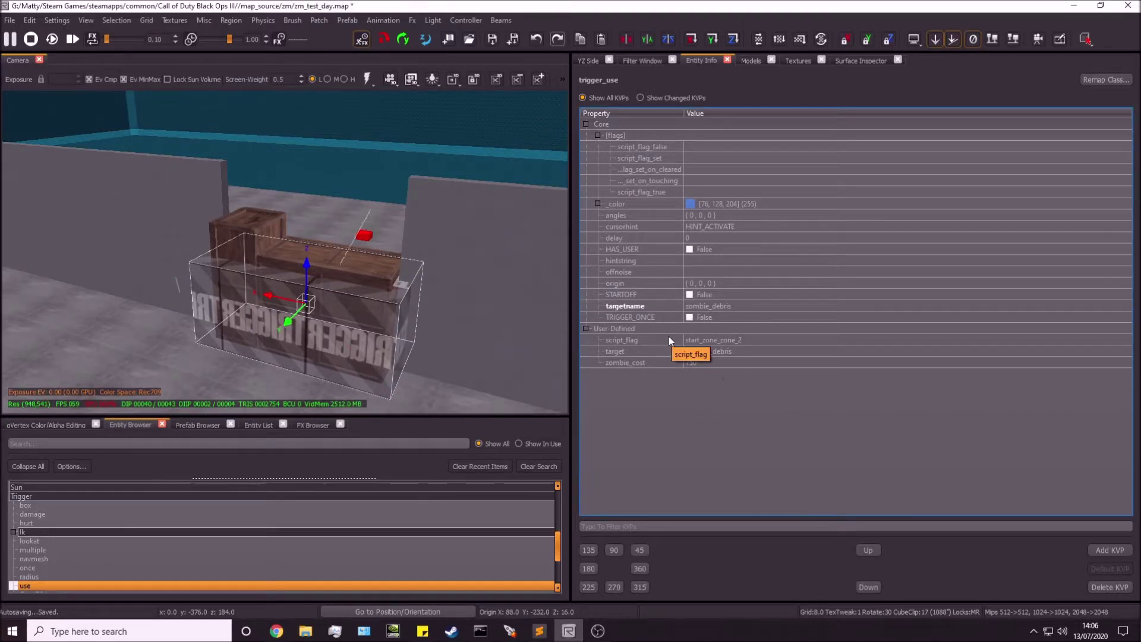
left_click(651, 304)
left_click(642, 342)
left_click(639, 351)
left_click(641, 364)
left_click(678, 391)
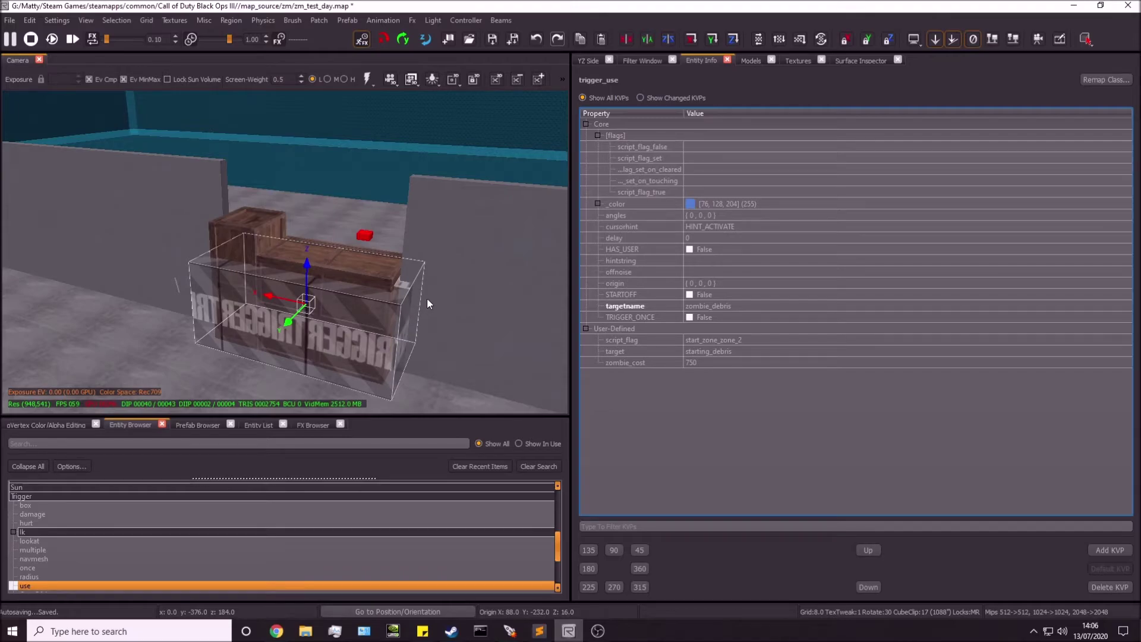
Deselect the trigger, select the long upper crate and copy its target value, starting_debris_struct.
scroll(418, 301, "down", 1)
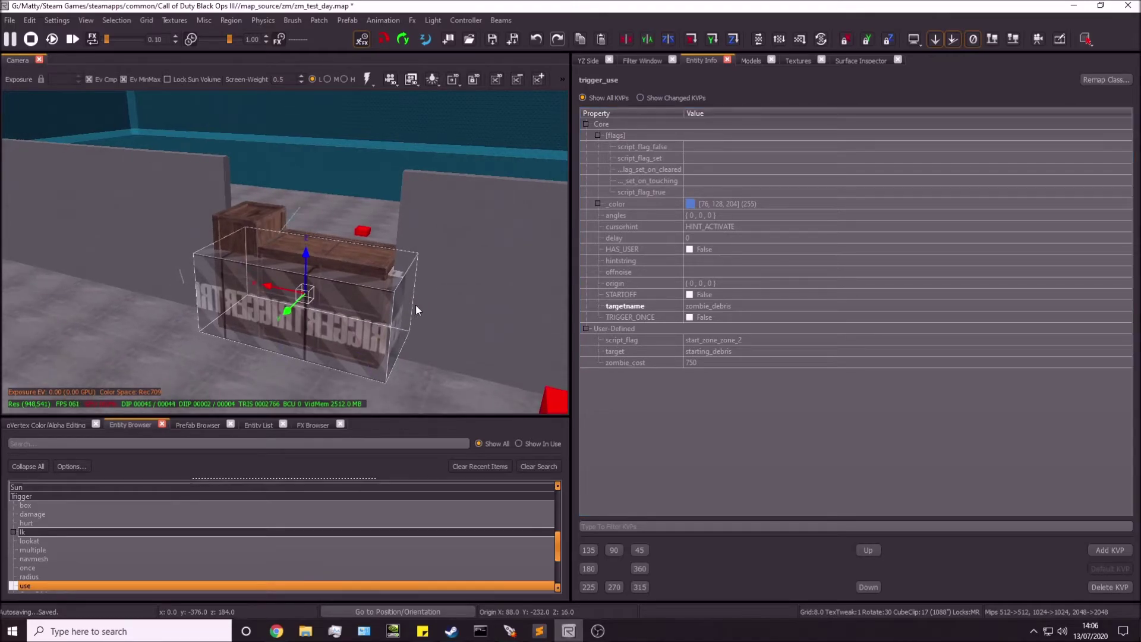
key("Escape")
scroll(426, 311, "up", 1)
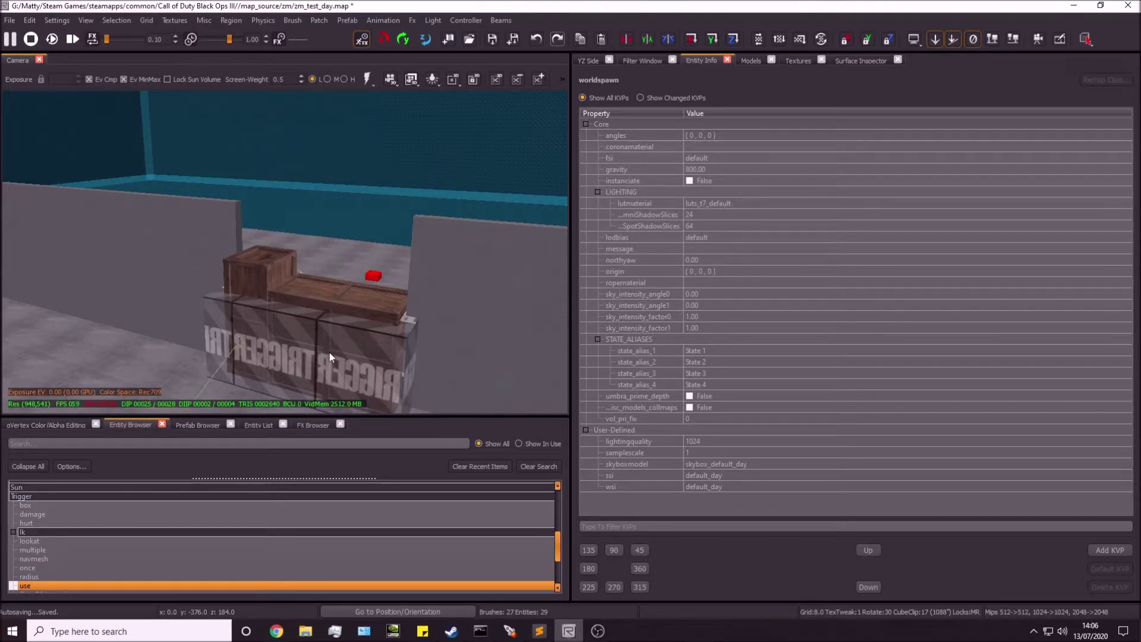
left_click(369, 306, "shift")
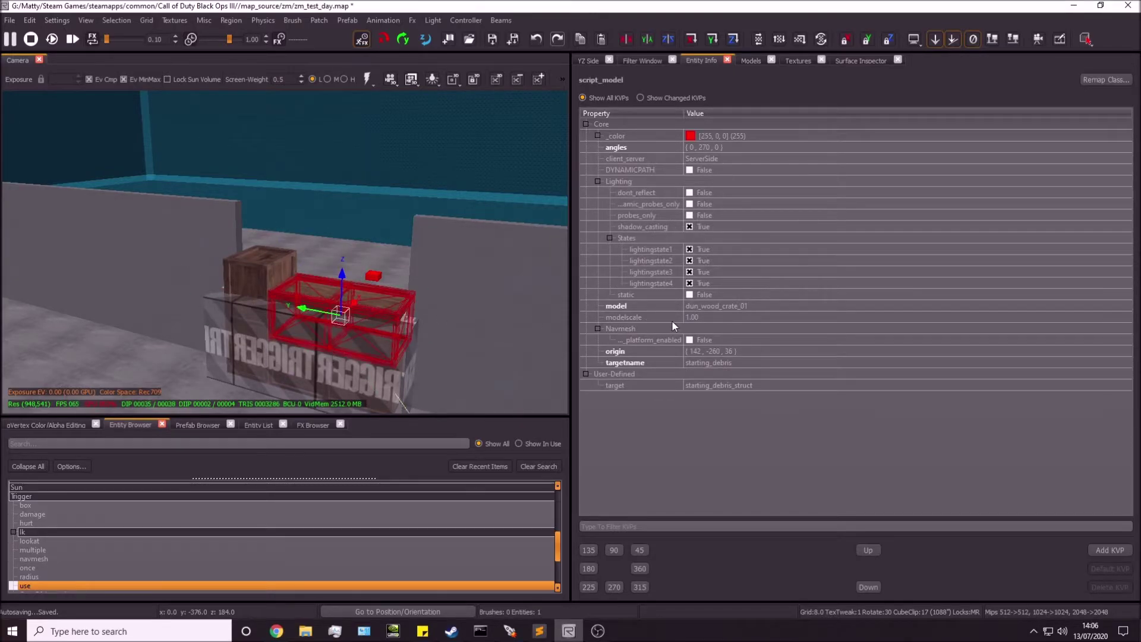
left_click(648, 386)
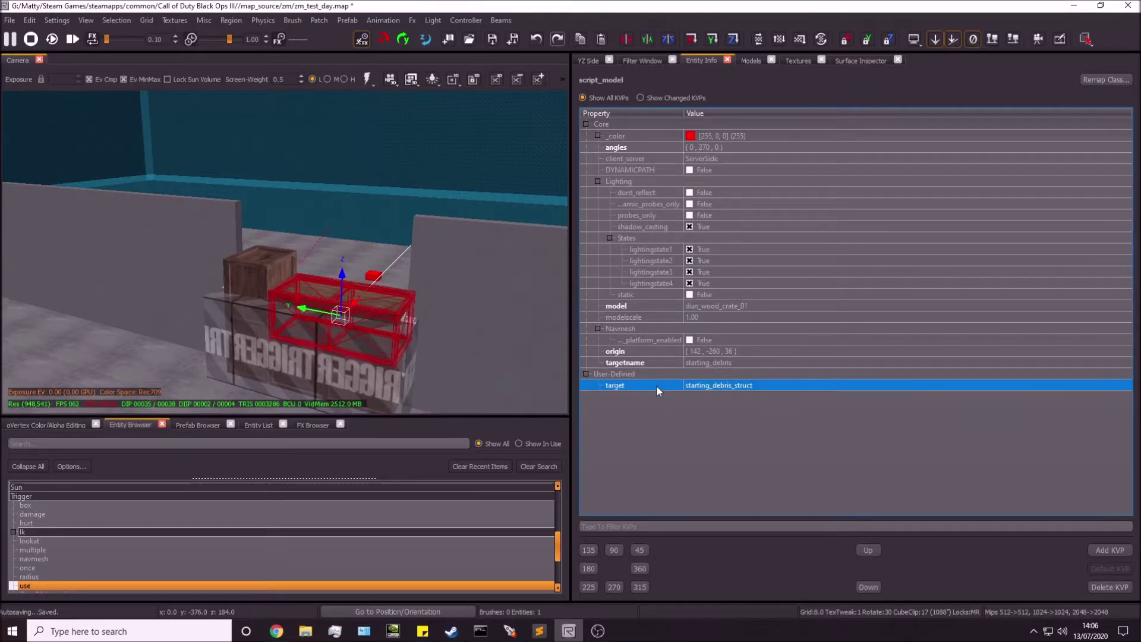
left_click(708, 386)
key("ctrl+c")
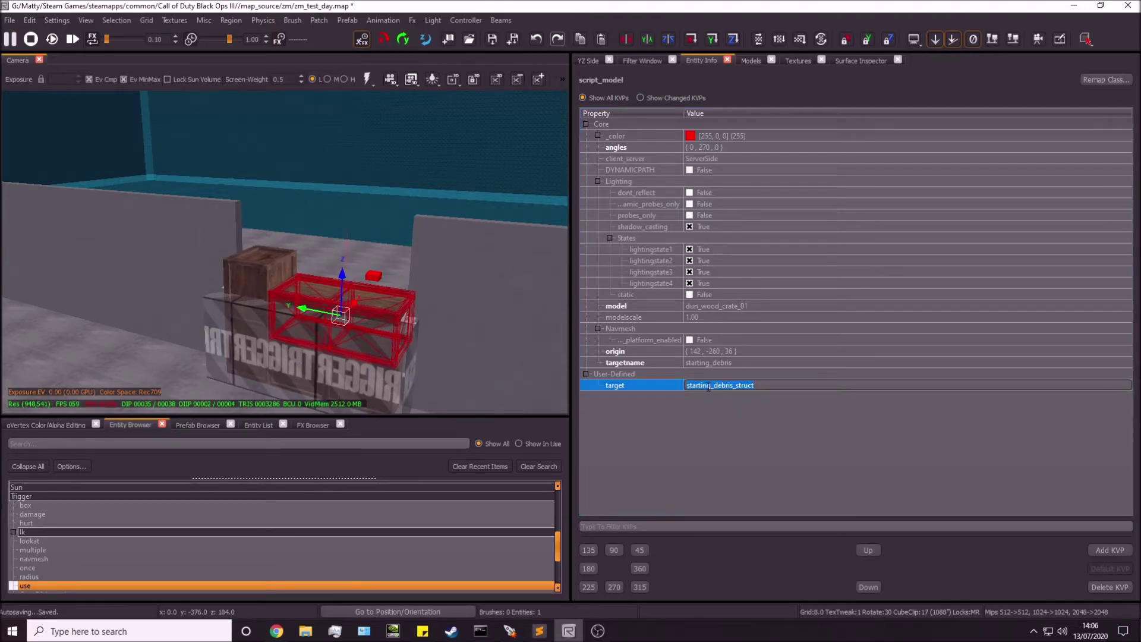
left_click(707, 403)
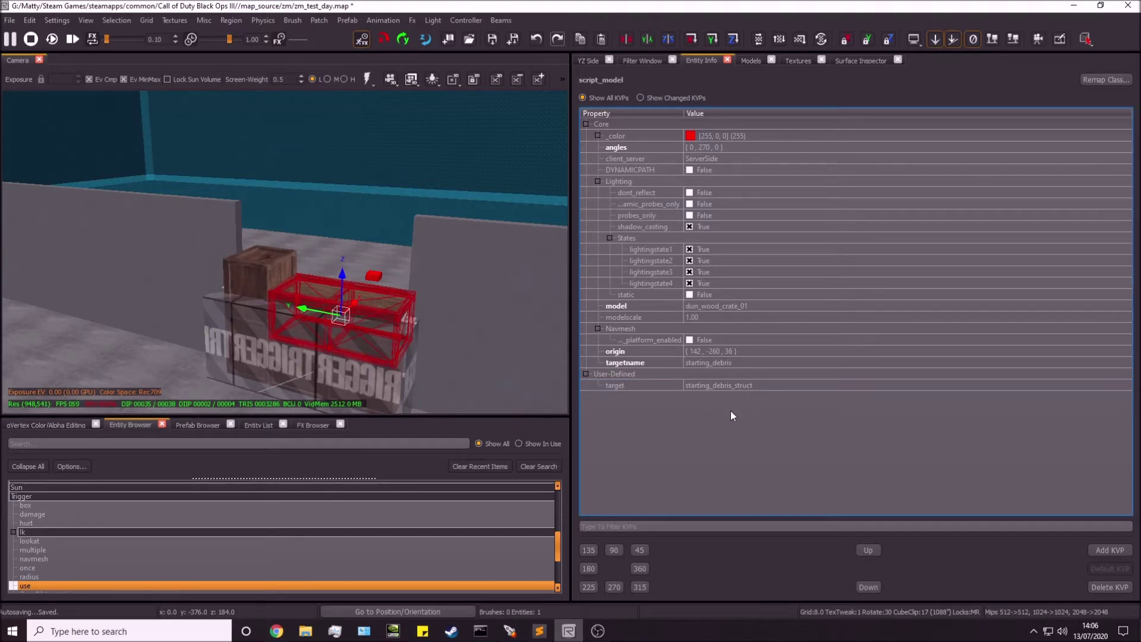
Deselect the long upper crate and place a script struct entity at the crate barrier.
right_click_drag(362, 298, 383, 303)
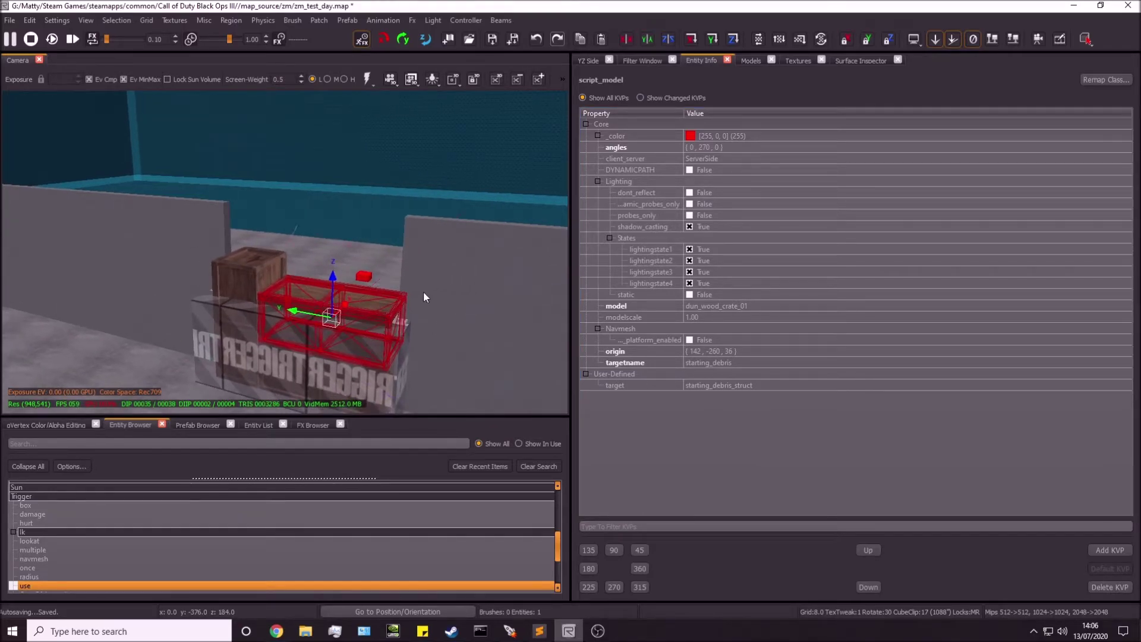
left_click(716, 385)
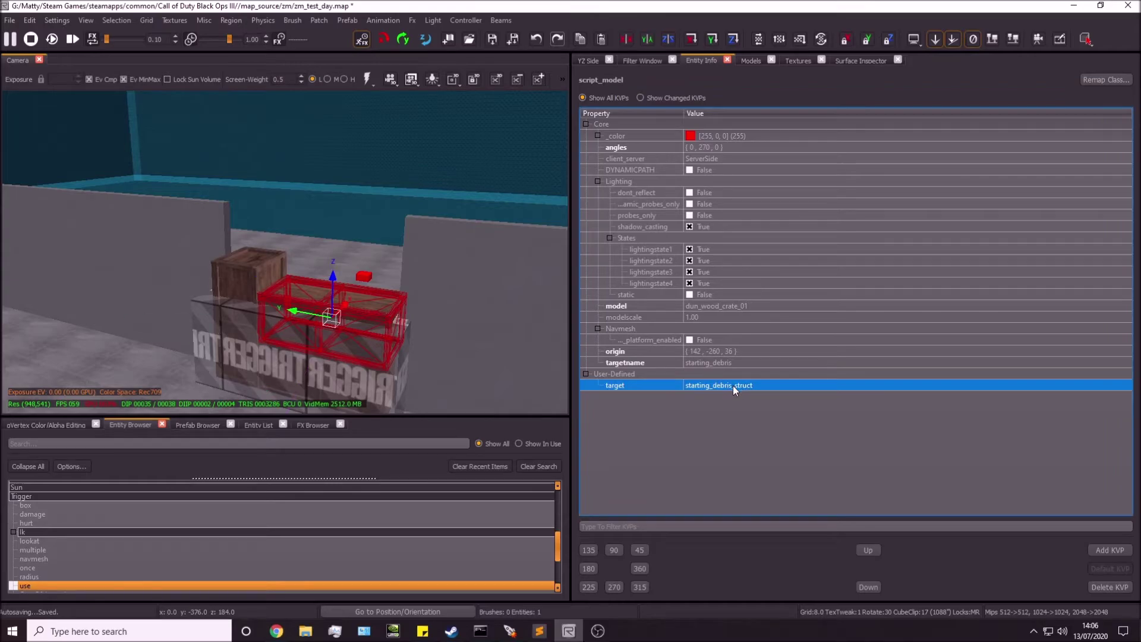
right_click_drag(298, 305, 321, 305)
key("Escape")
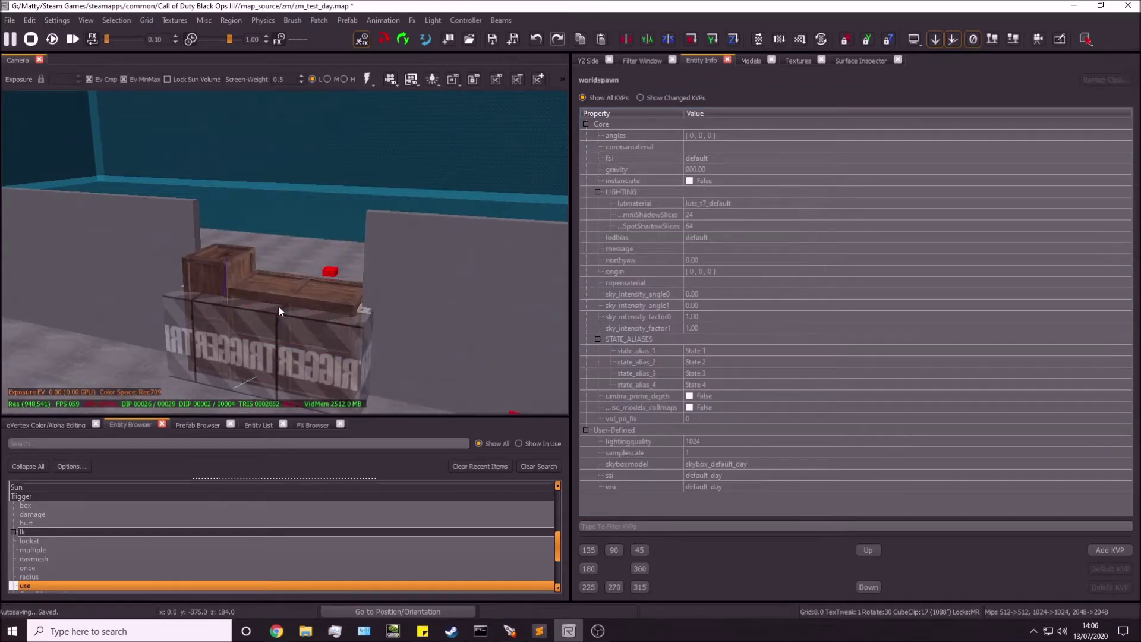
double_click(21, 496)
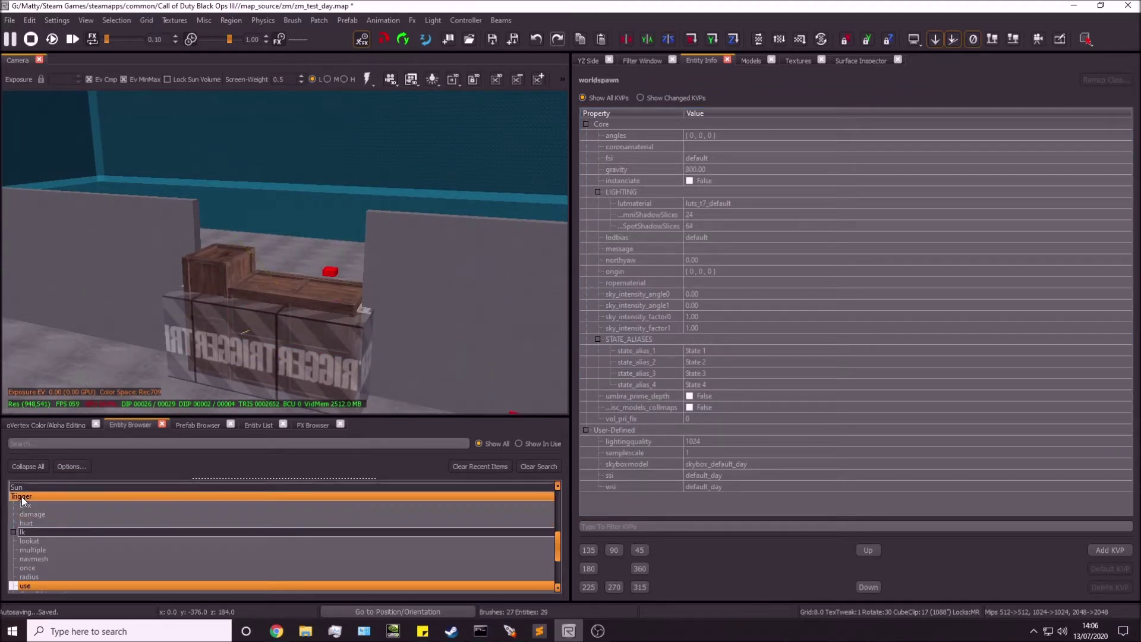
scroll(35, 530, "up", 3)
left_click(27, 547)
double_click(28, 547)
left_click(40, 568)
left_click(29, 584)
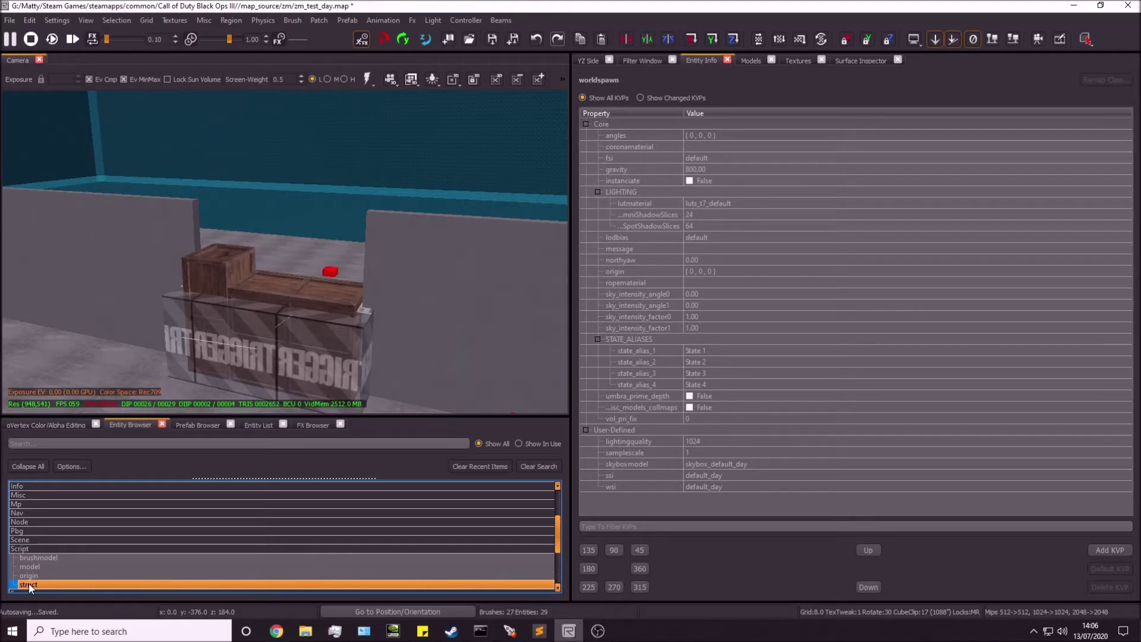
left_click_drag(260, 314, 259, 312)
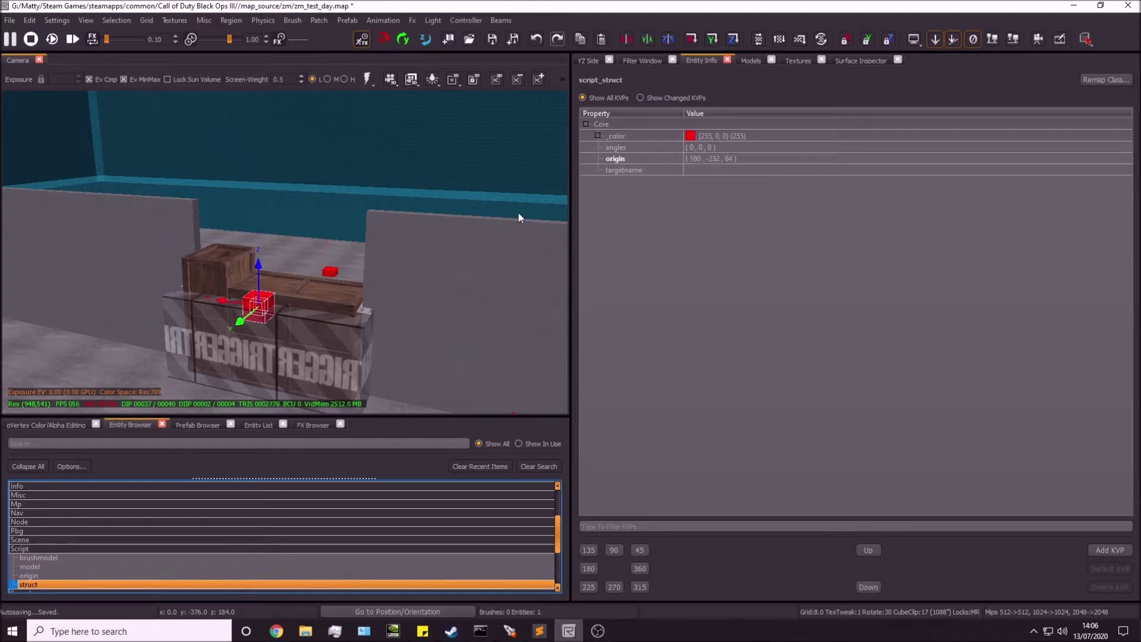
Raise the script struct high above the crates, to a height of 256 units.
left_click(588, 60)
scroll(864, 290, "up", 4)
scroll(845, 356, "down", 3)
left_click_drag(834, 393, 821, 278)
scroll(821, 276, "up", 4)
key("ctrl+Tab")
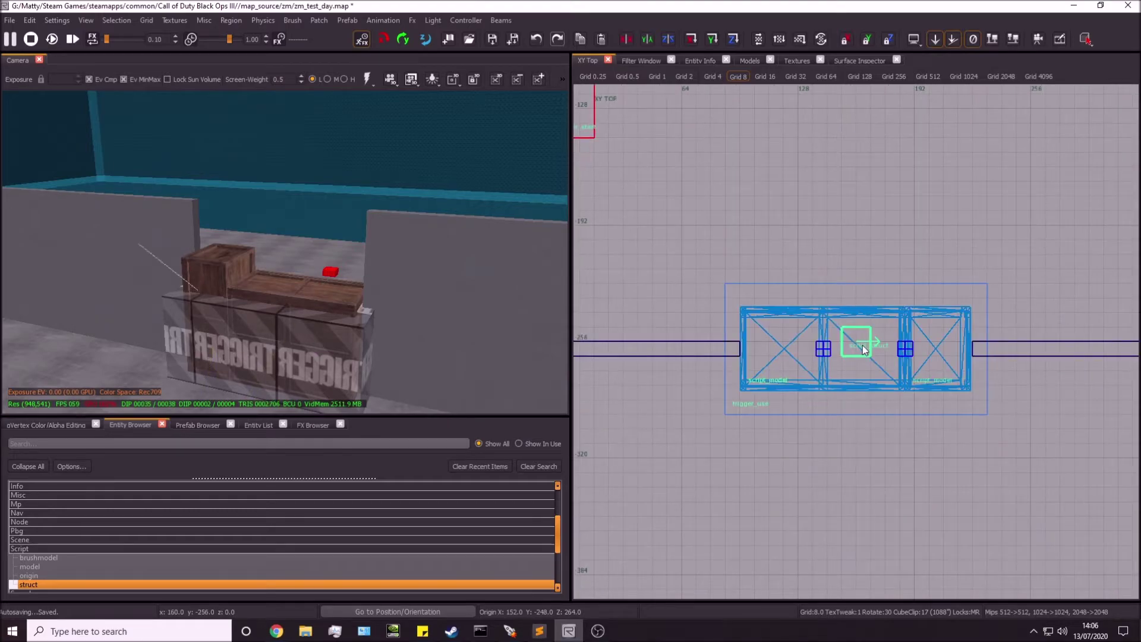
Centre the script struct across the depth of the crates in plan, at y -260, using a finer grid for the move.
scroll(859, 340, "up", 3)
key("3")
left_click_drag(853, 344, 854, 356)
key("4")
scroll(855, 355, "down", 4)
scroll(857, 354, "up", 2)
scroll(858, 355, "down", 4)
right_click_drag(337, 271, 340, 240)
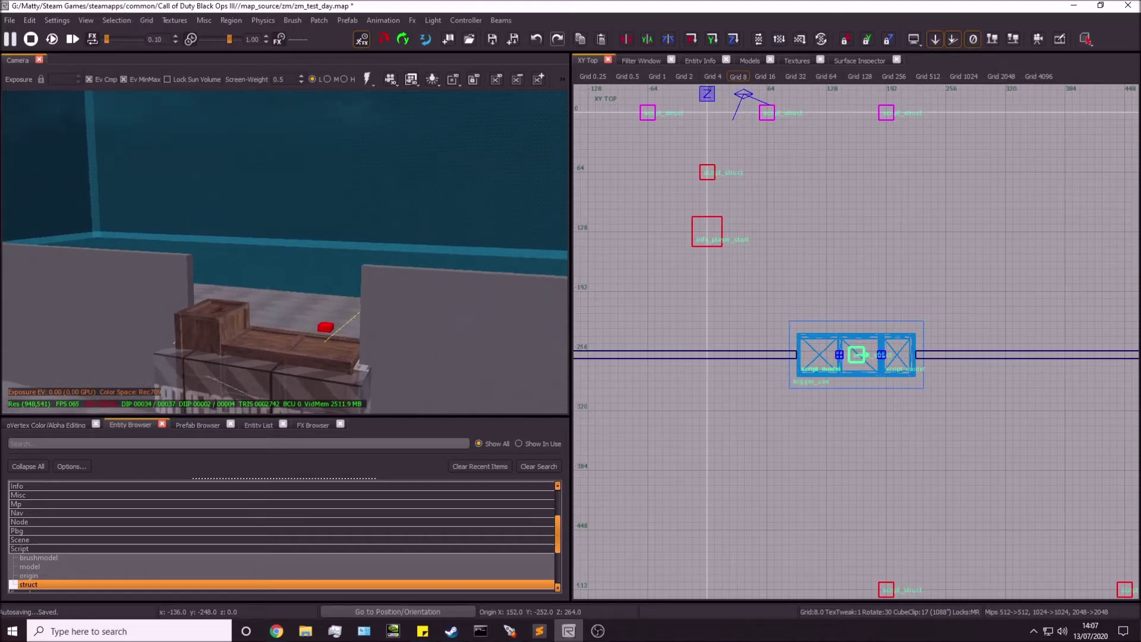
Set the struct's targetname to the copied value starting_debris_struct and inspect its link lines to the crates.
left_click(705, 59)
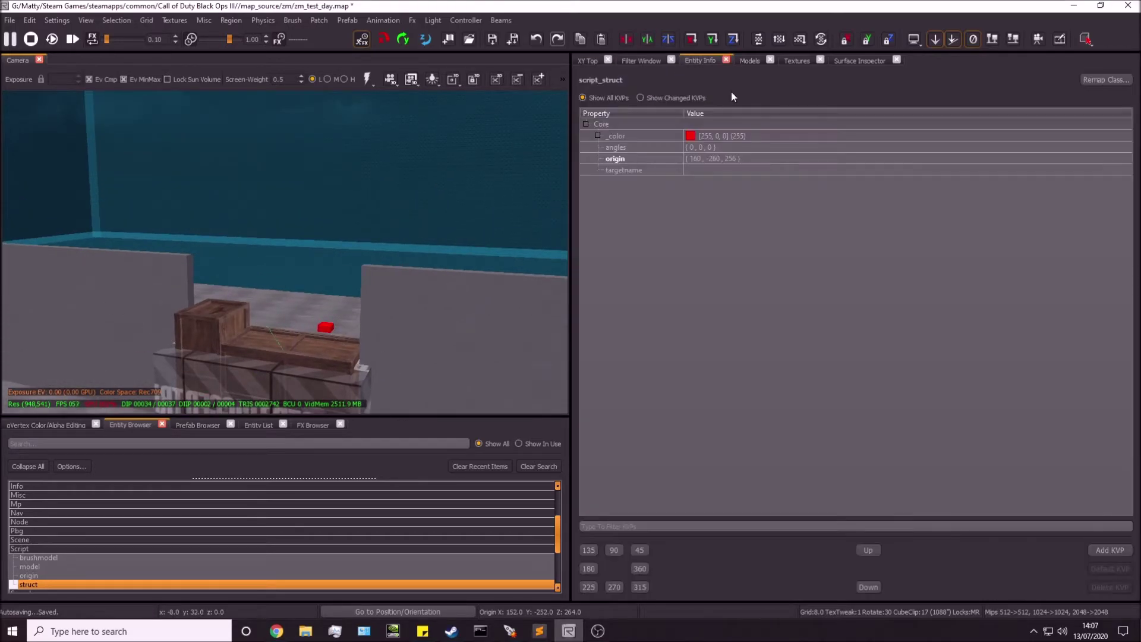
left_click(696, 170)
key("ctrl+v")
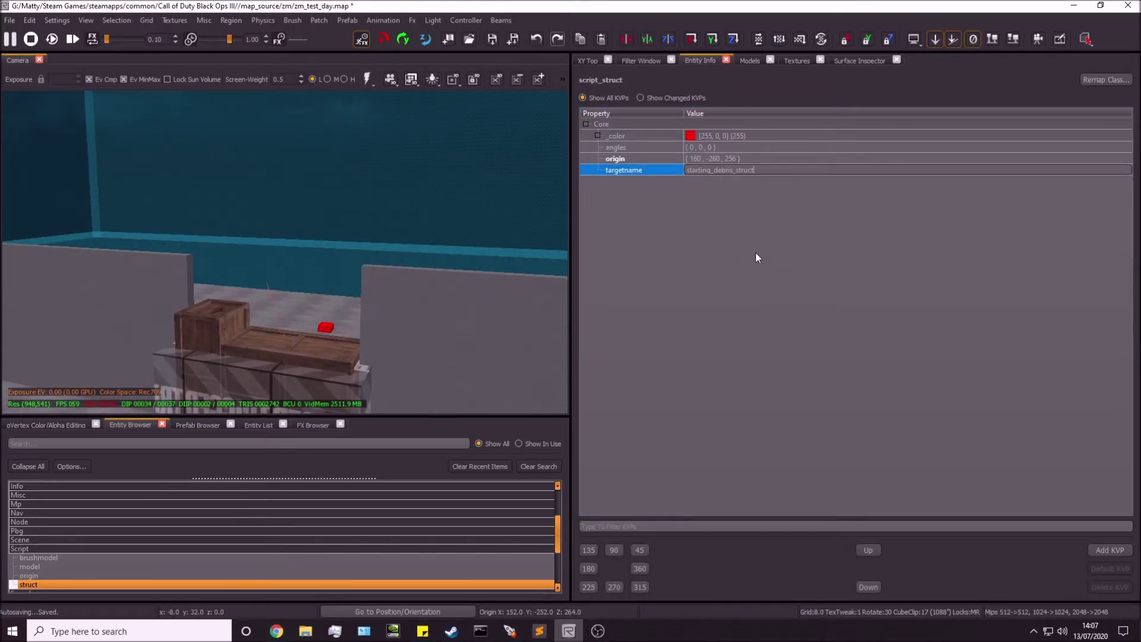
key("Return")
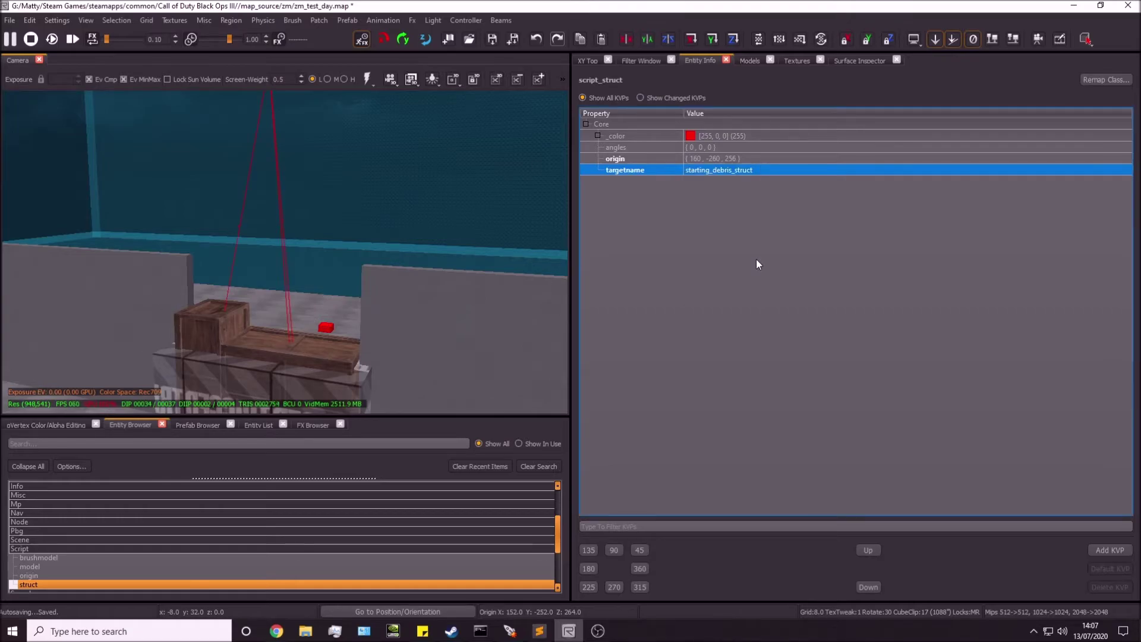
right_click_drag(226, 269, 239, 269)
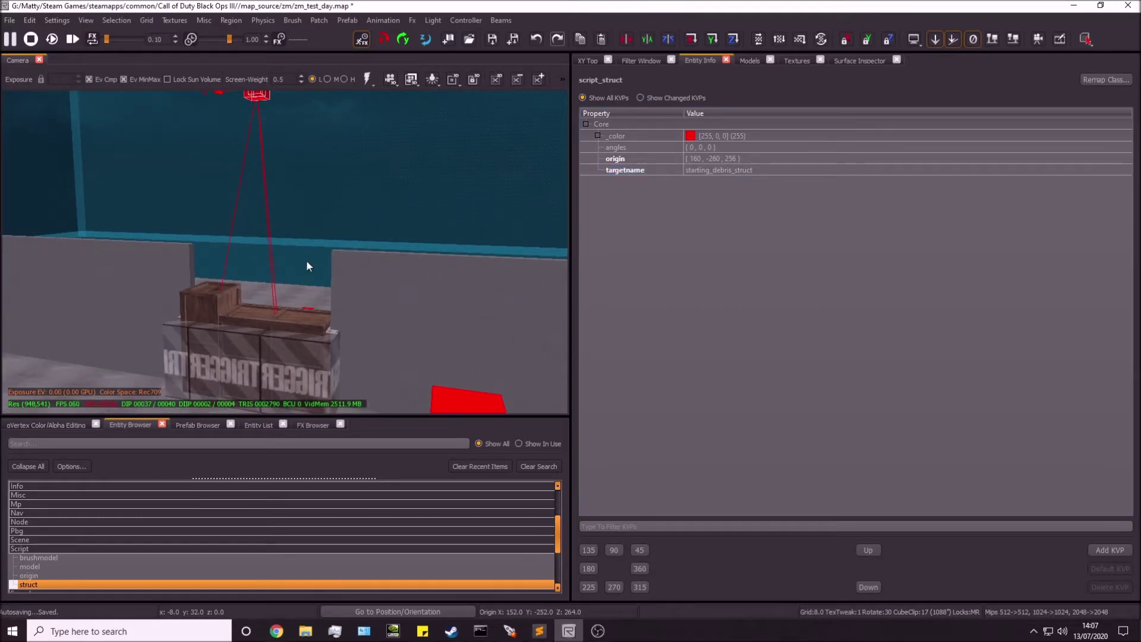
right_click_drag(312, 281, 312, 281)
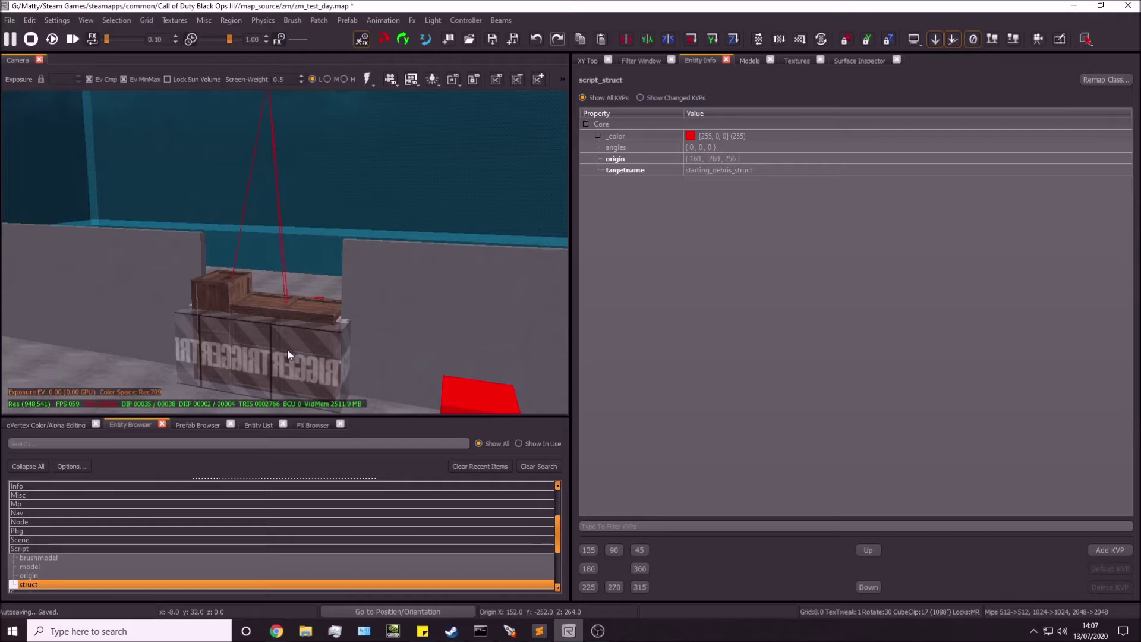
right_click_drag(287, 316, 290, 321)
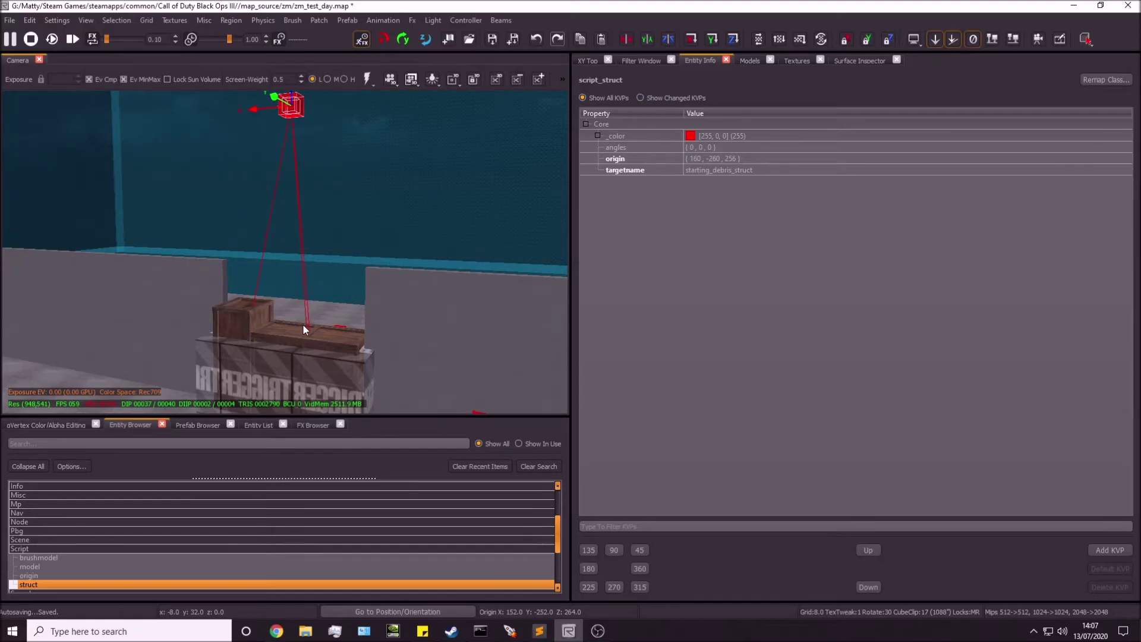
right_click_drag(305, 326, 324, 319)
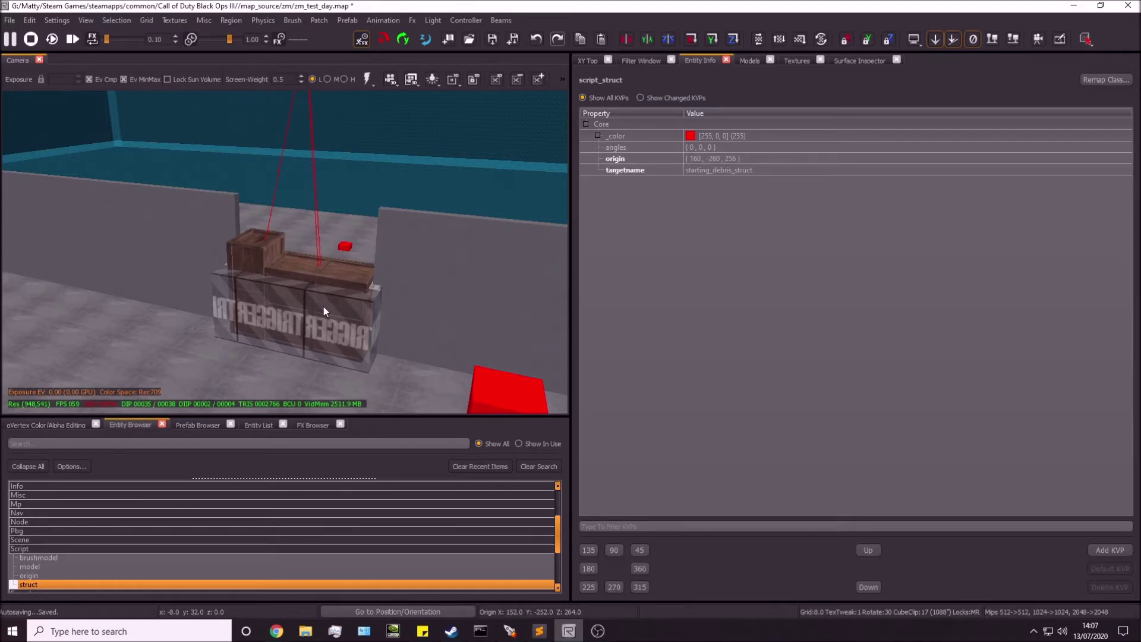
mouse_move(376, 316)
right_mouse_down()
mouse_move(384, 294)
mouse_move(262, 312)
right_mouse_up()
Deselect the struct and place a script brushmodel on the floor in front of the trigger.
key("Escape")
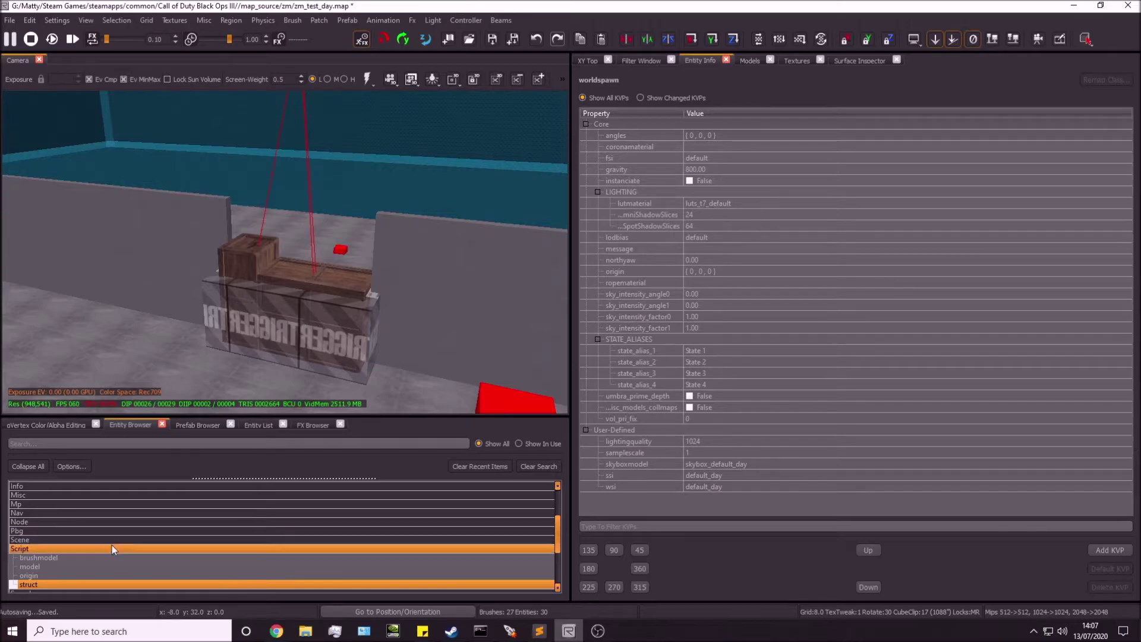
scroll(45, 547, "down", 1)
left_click(36, 532)
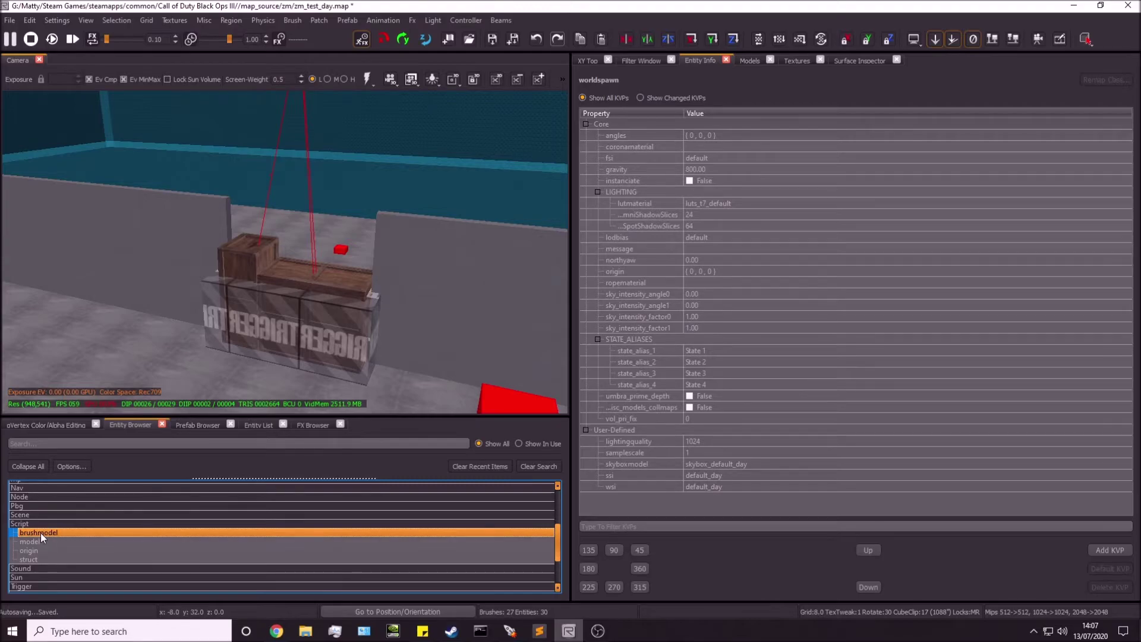
left_click_drag(302, 404, 297, 369)
Fit the brushmodel's footprint around the crates, 128 units wide and 48 units deep.
left_click(588, 60)
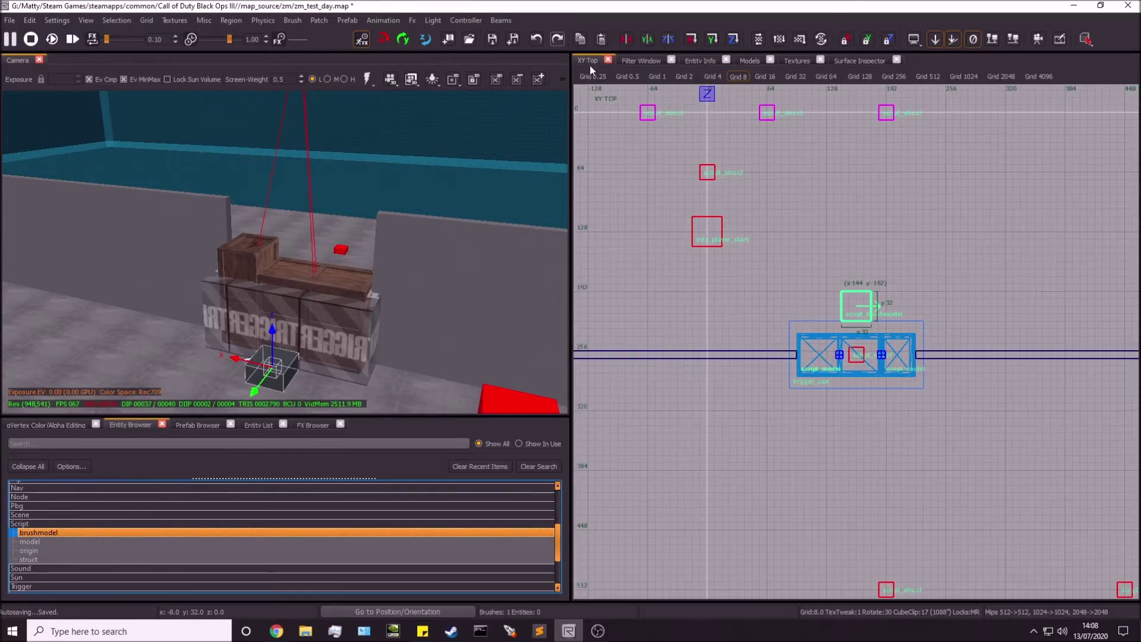
scroll(898, 373, "up", 2)
left_click_drag(827, 235, 740, 304)
left_click_drag(733, 372, 735, 413)
left_click_drag(796, 357, 970, 365)
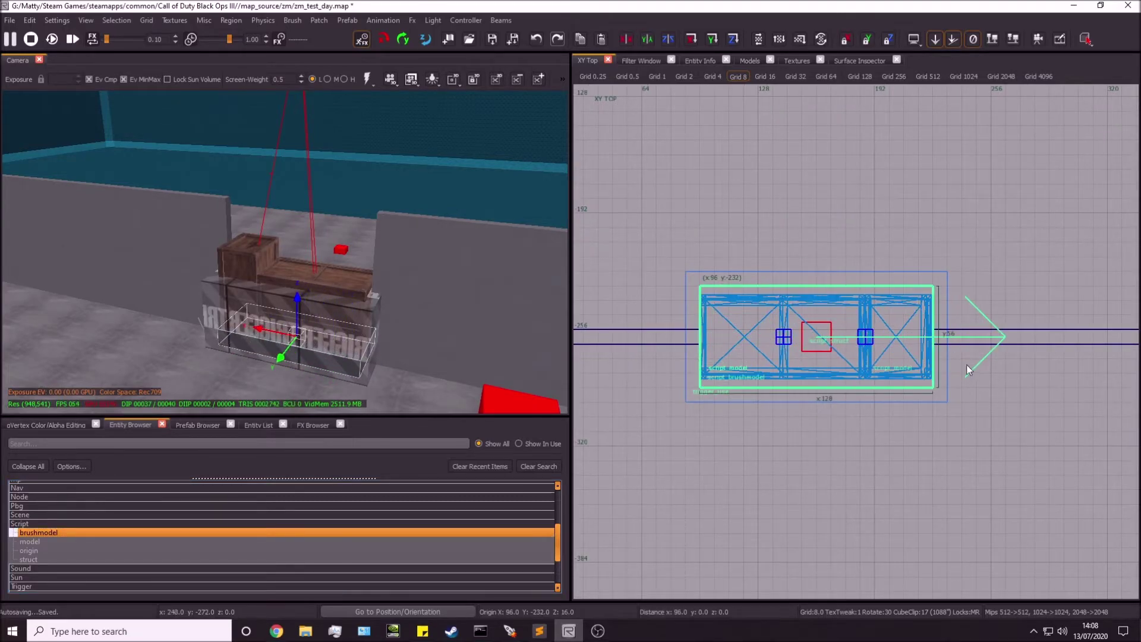
scroll(709, 305, "up", 3)
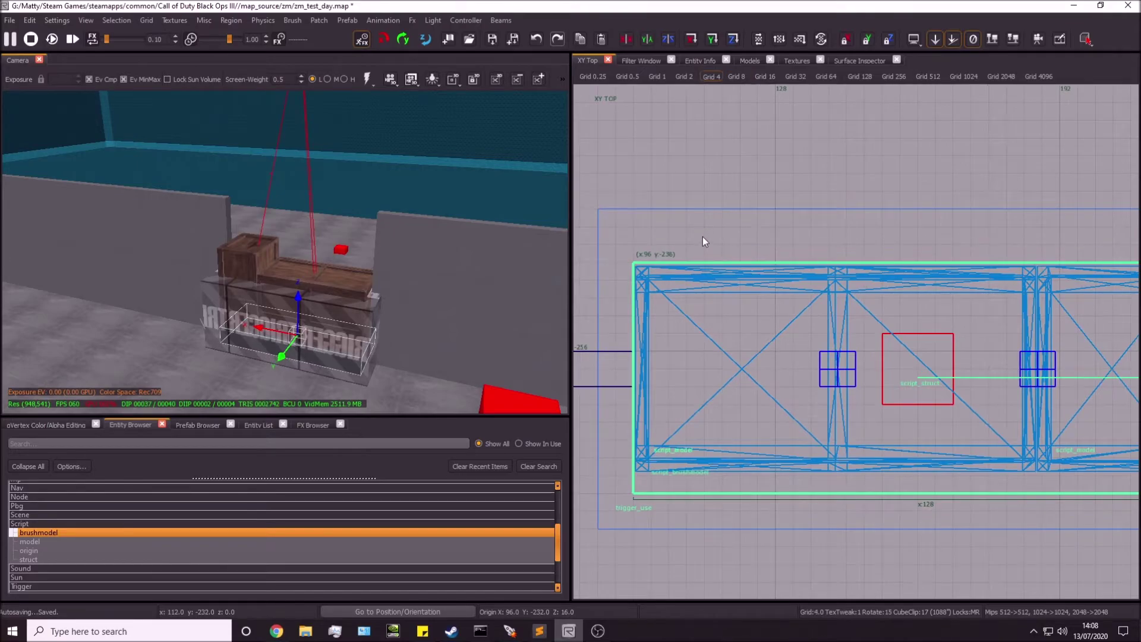
scroll(702, 237, "down", 2)
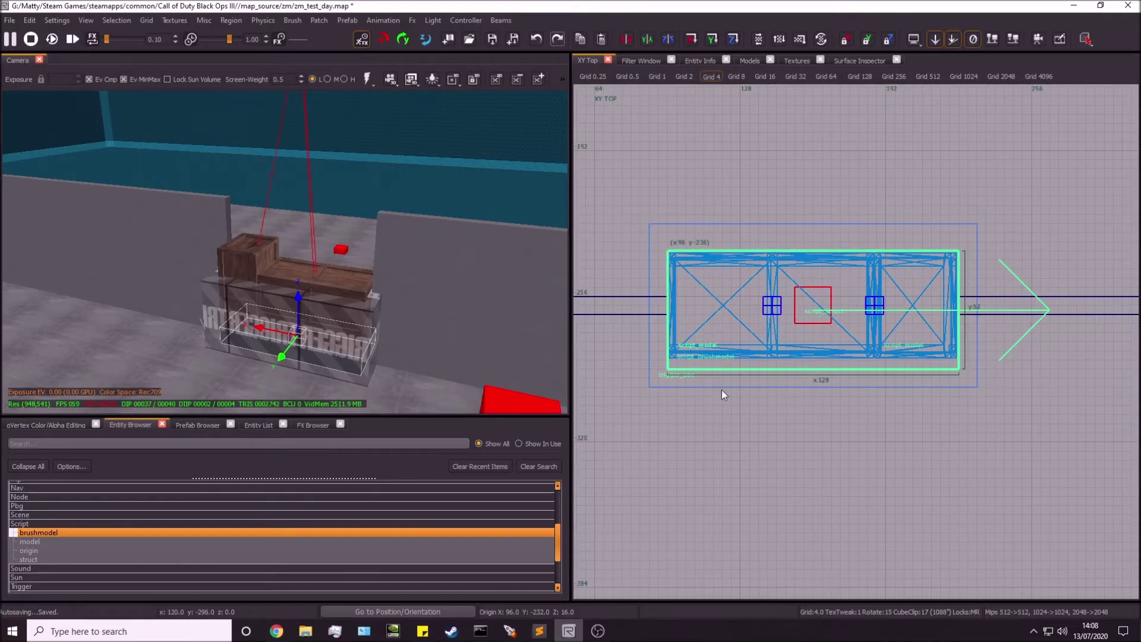
left_click_drag(722, 390, 722, 380)
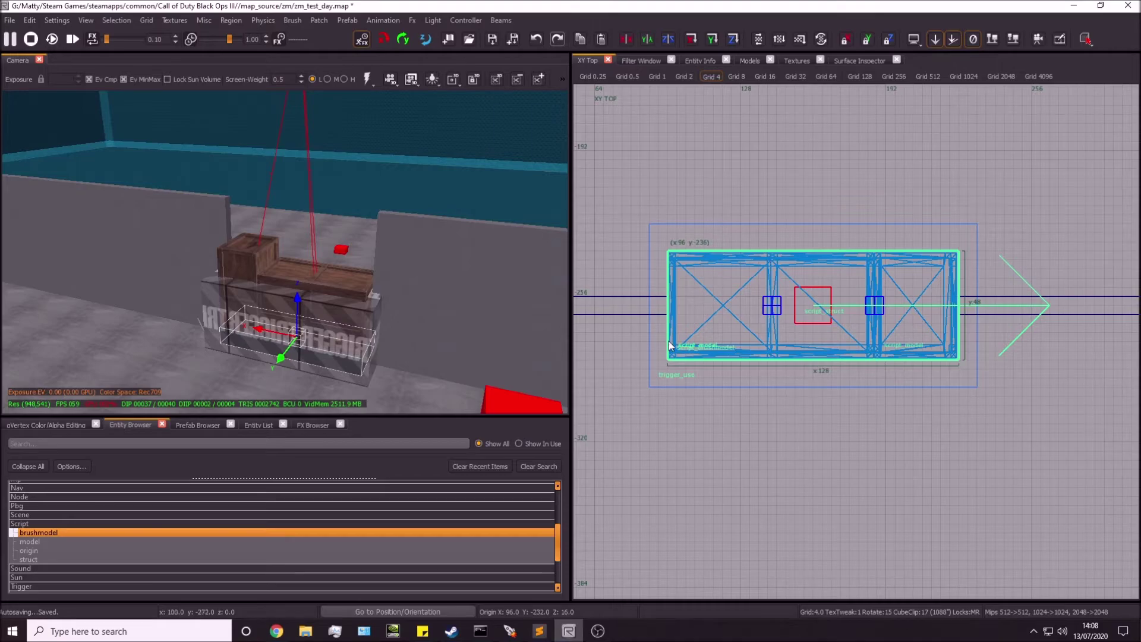
scroll(837, 378, "down", 1)
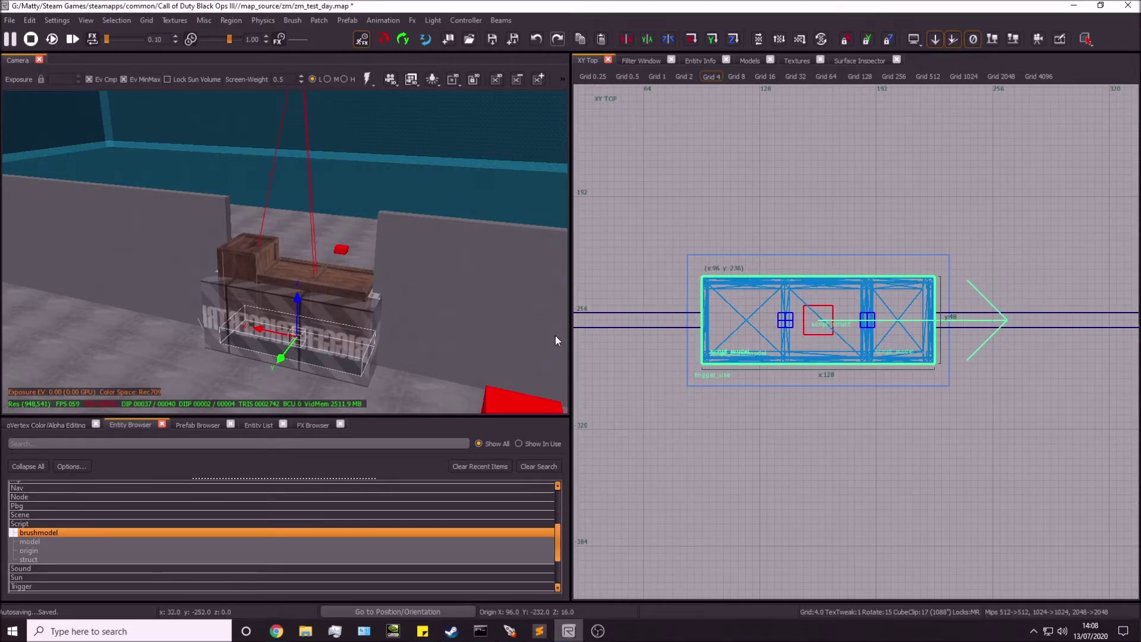
Stretch the brushmodel upward to a height of 128 units so it encloses the stacked crates.
key("bracketright")
key("ctrl+Tab")
key("ctrl+Tab")
scroll(858, 297, "up", 1)
scroll(863, 300, "down", 2)
right_click_drag(866, 300, 854, 364)
left_click_drag(854, 364, 864, 201)
mouse_move(345, 259)
right_mouse_down()
mouse_move(372, 227)
mouse_move(350, 235)
right_mouse_up()
right_click_drag(282, 166, 257, 180)
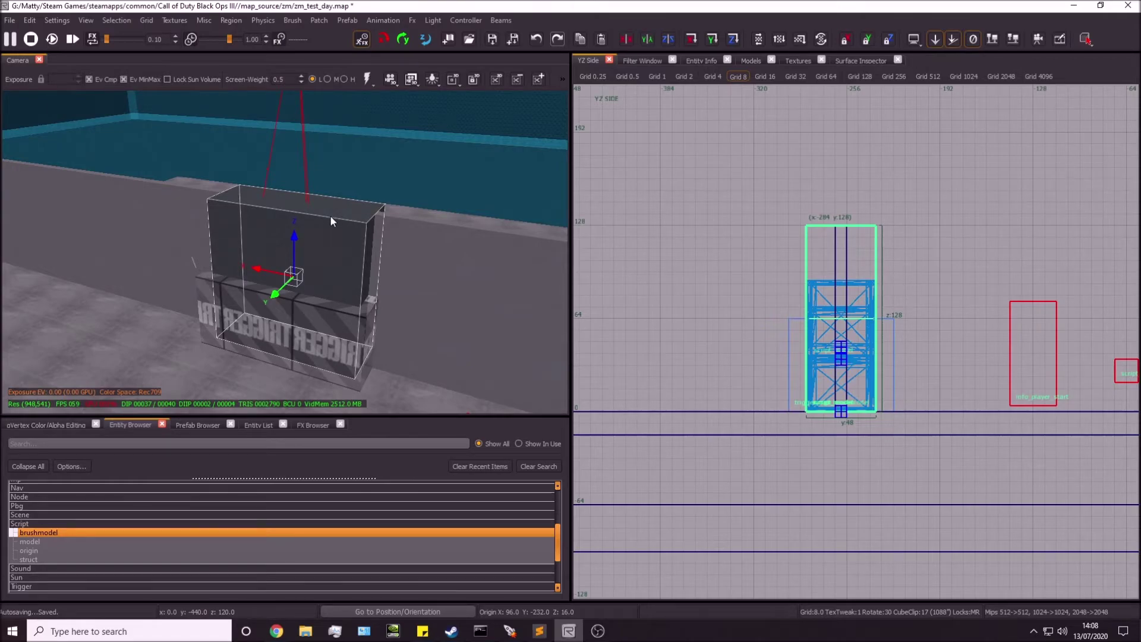
Apply the clip texture to the brushmodel and inspect it around the crates.
left_click(797, 60)
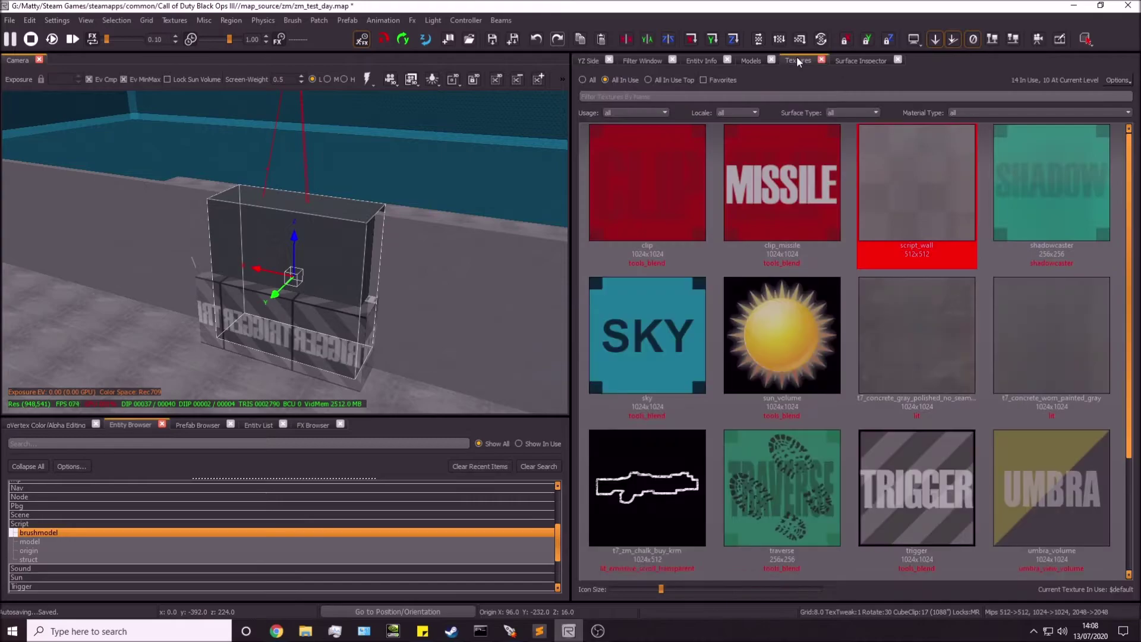
left_click(650, 190)
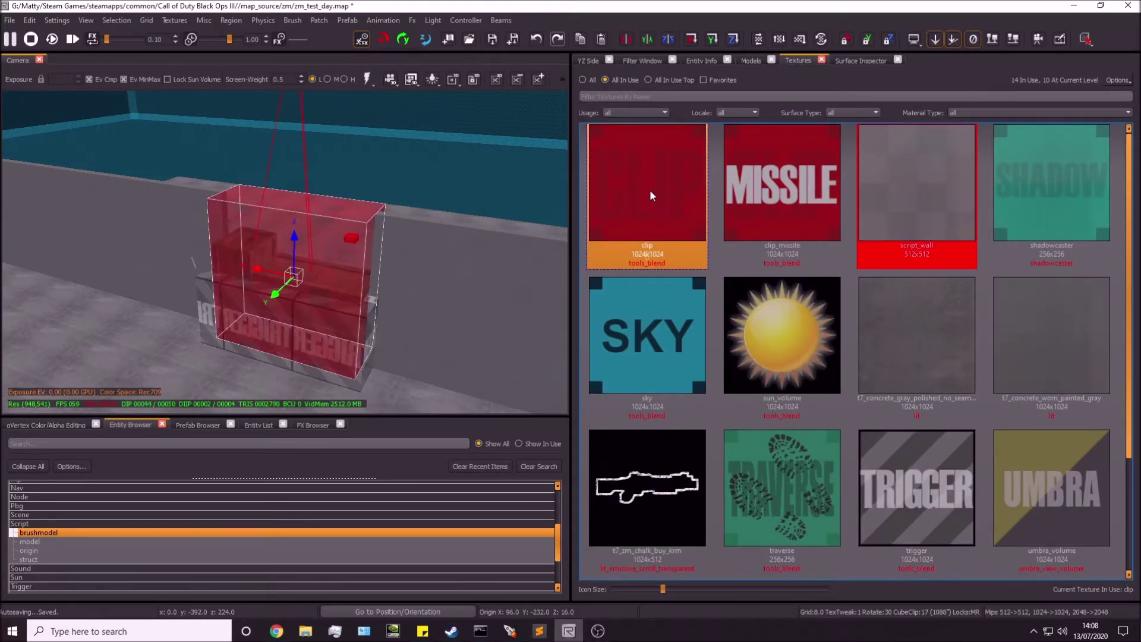
right_click_drag(516, 231, 552, 233)
right_click_drag(324, 217, 318, 216)
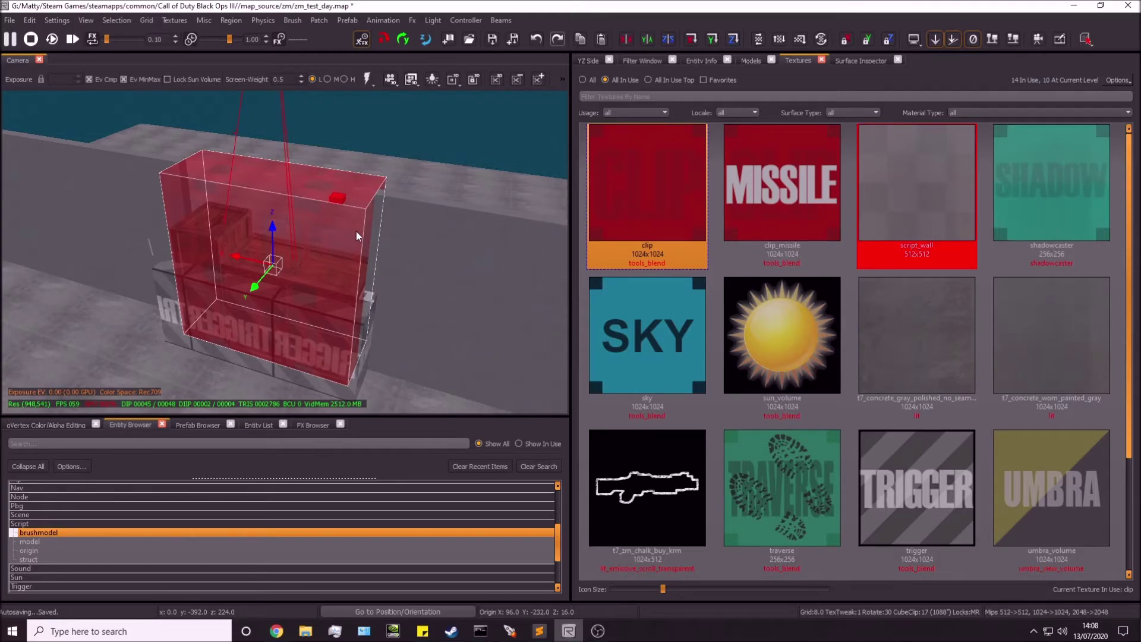
Set the clip brushmodel's targetname to starting_debris.
left_click(700, 59)
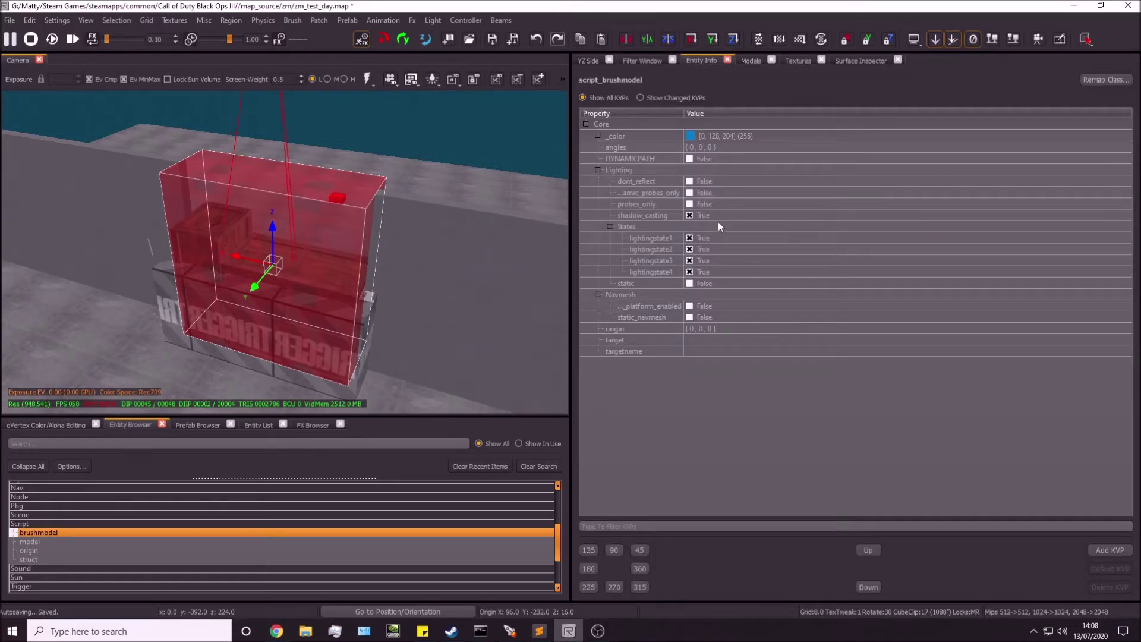
left_click(696, 352)
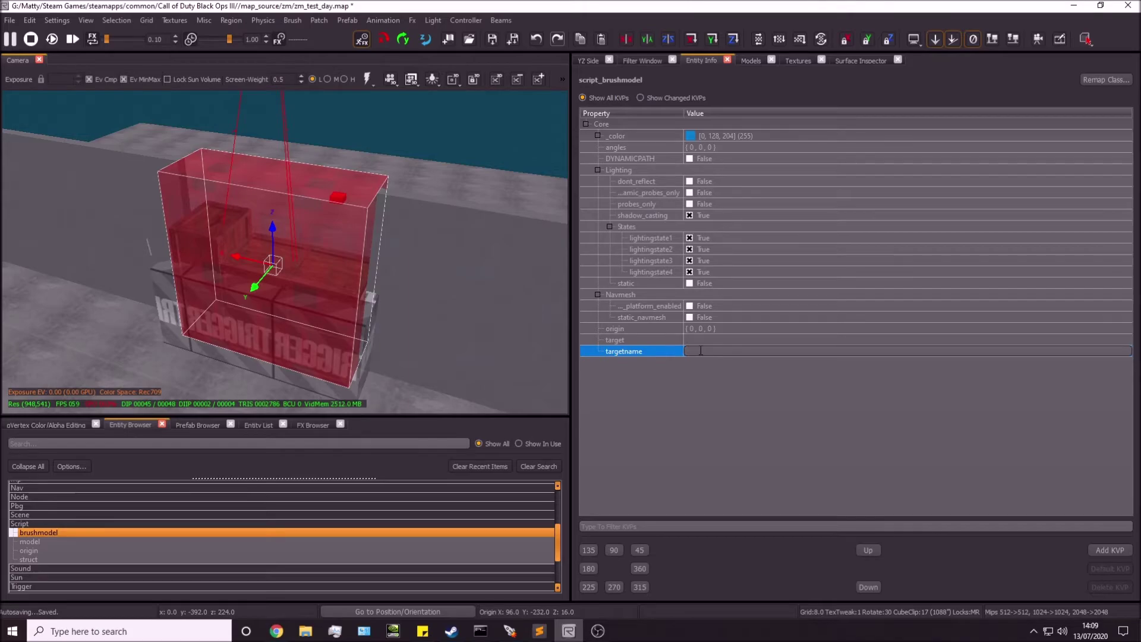
type("starting_debris")
key("Return")
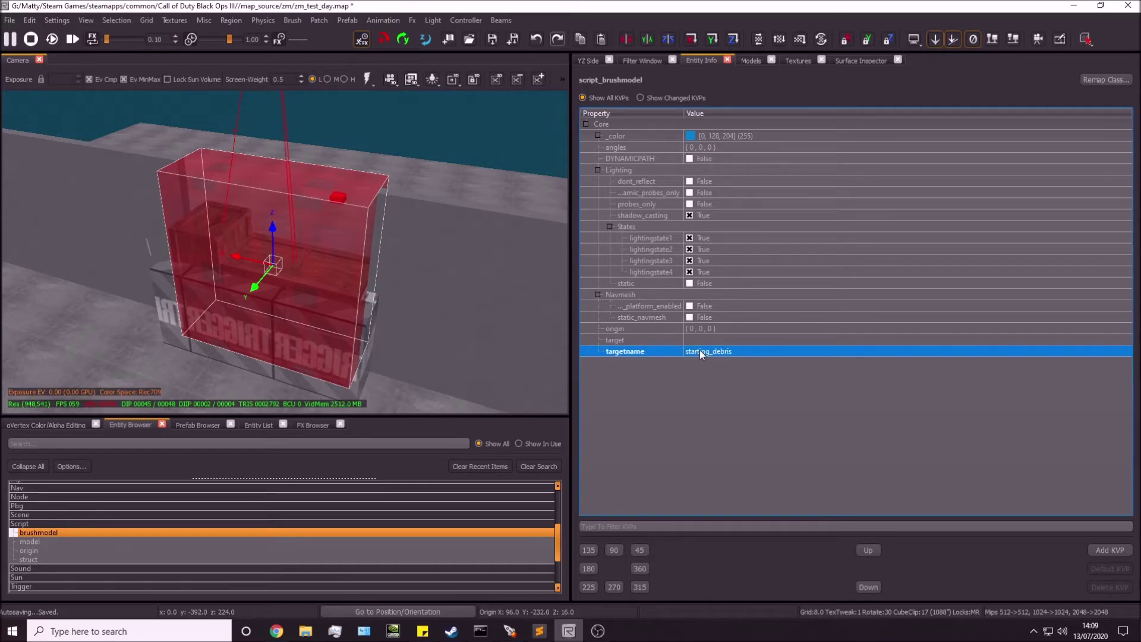
right_click_drag(383, 295, 377, 299)
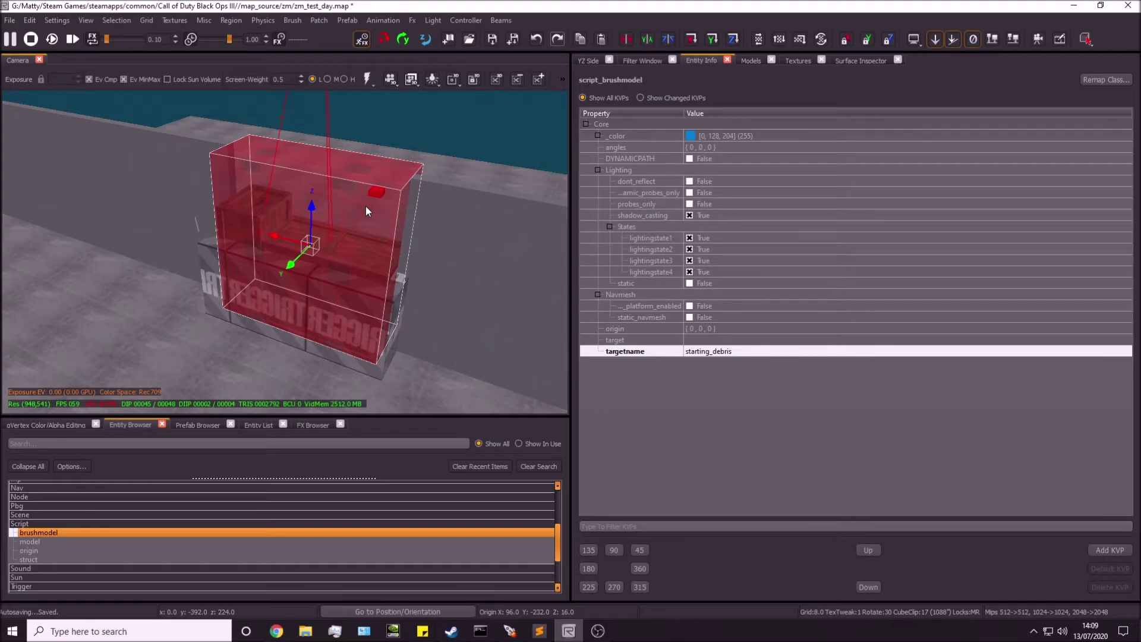
mouse_move(337, 225)
right_mouse_down()
mouse_move(380, 267)
mouse_move(376, 253)
mouse_move(337, 252)
mouse_move(344, 190)
mouse_move(372, 209)
mouse_move(356, 237)
right_mouse_up()
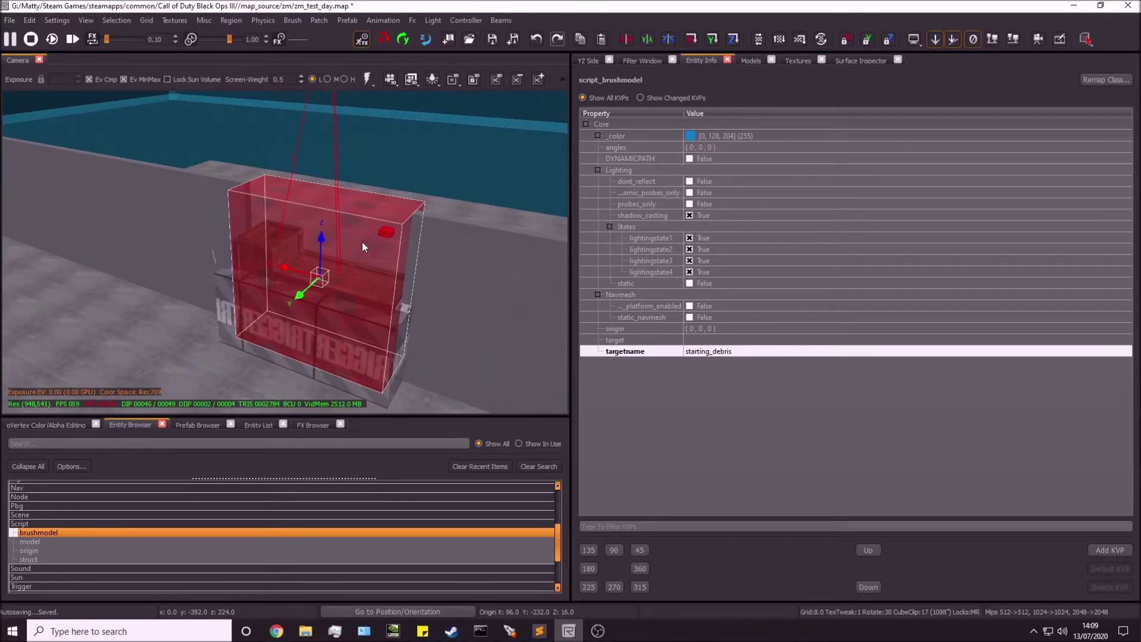
Add a script_noteworthy key with the value clip to the clip brushmodel.
left_click(819, 371)
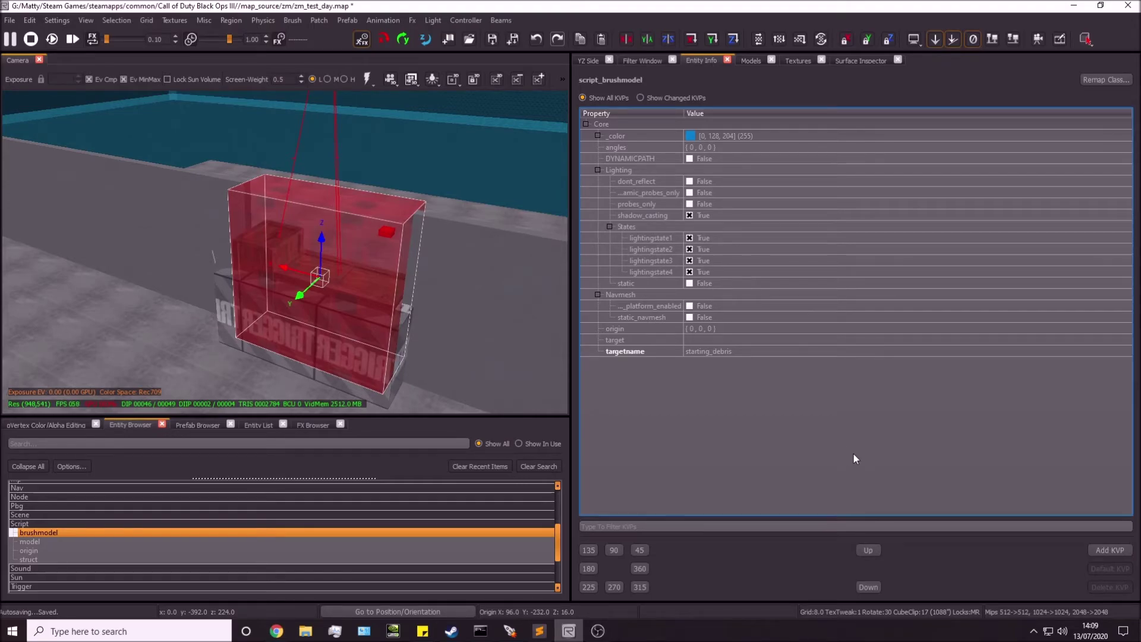
left_click(1100, 549)
left_click_drag(619, 293, 500, 289)
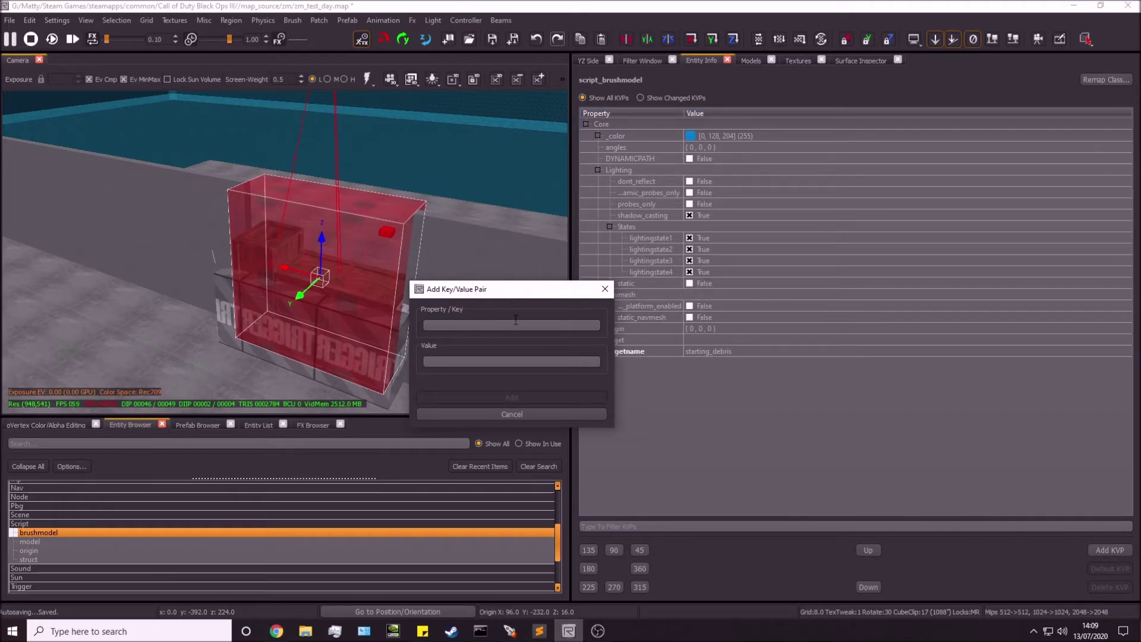
type("script_notew")
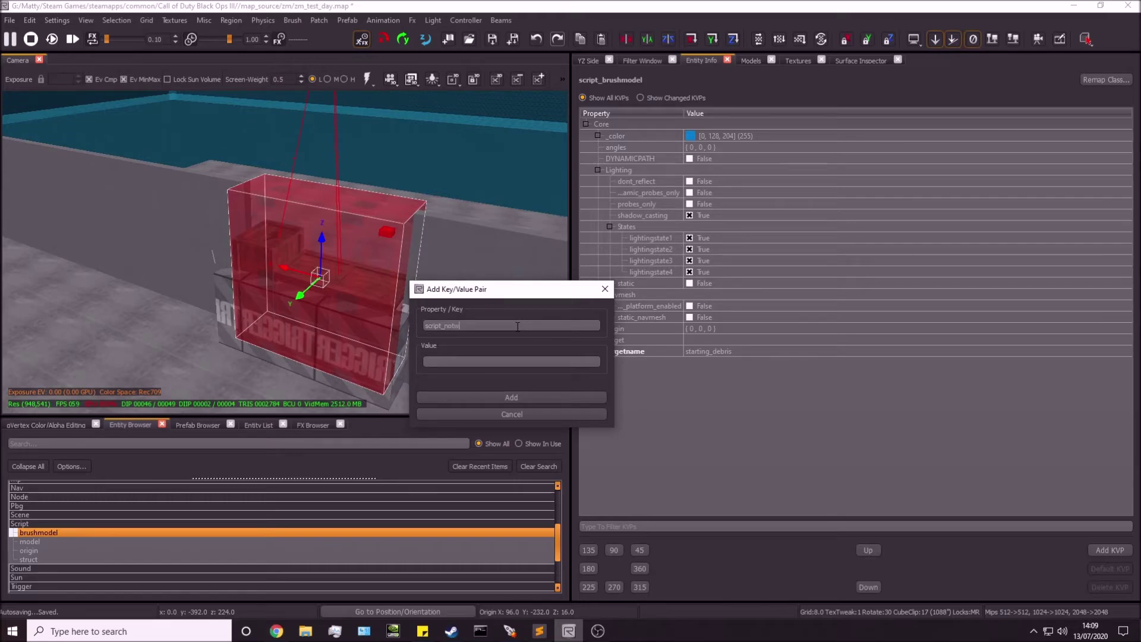
type("orthy")
left_click(512, 396)
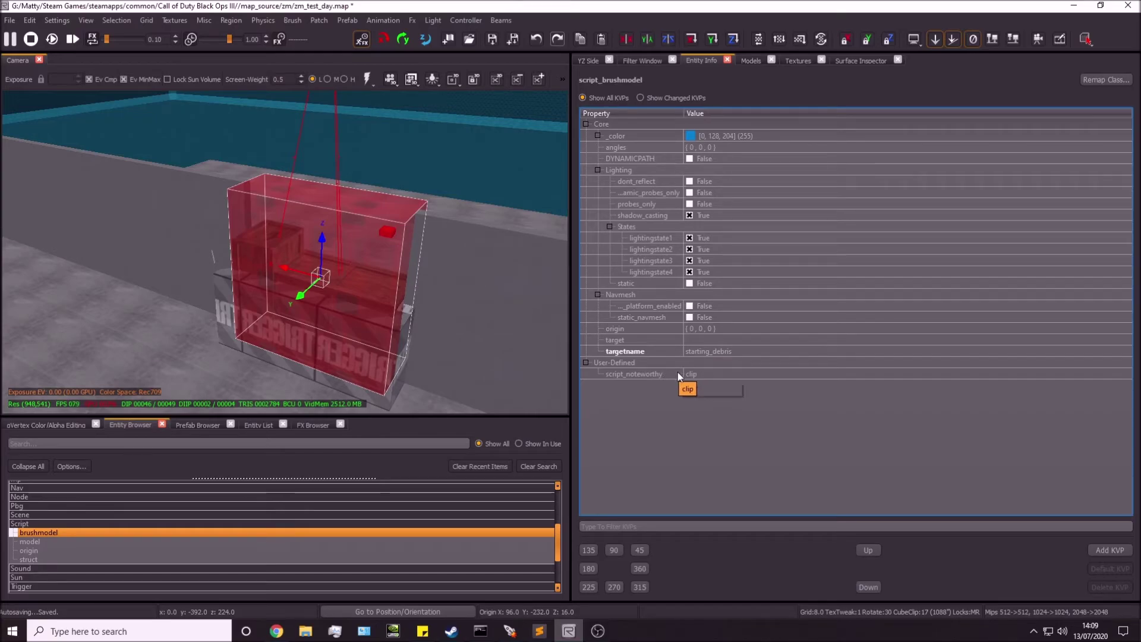
Inspect the debris setup and review the key-value pairs of the use trigger around the crates.
mouse_move(343, 272)
right_mouse_down()
mouse_move(369, 279)
mouse_move(349, 272)
mouse_move(371, 214)
mouse_move(355, 205)
right_mouse_up()
key("Escape")
right_click_drag(278, 205, 272, 205)
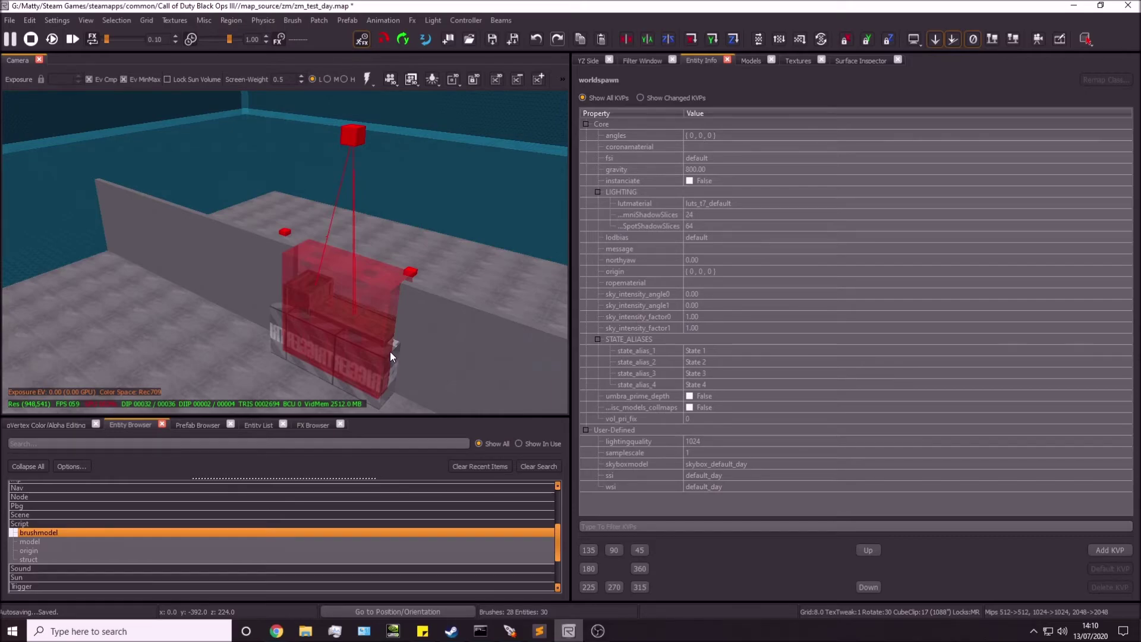
right_click_drag(373, 295, 381, 291)
right_click_drag(281, 216, 260, 216)
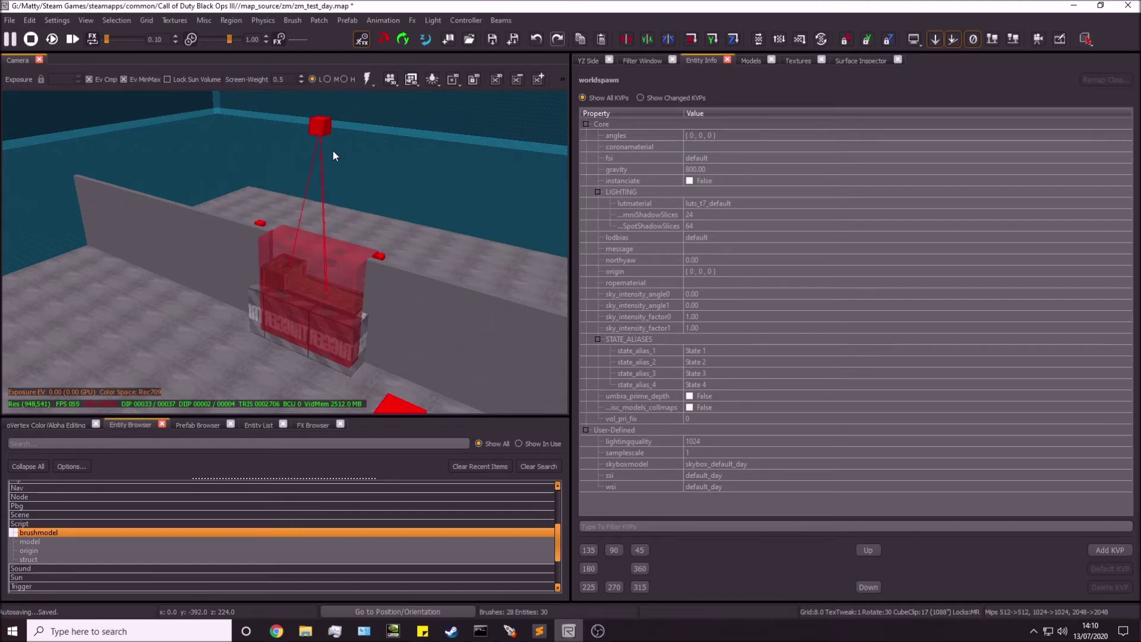
left_click(317, 331, "shift")
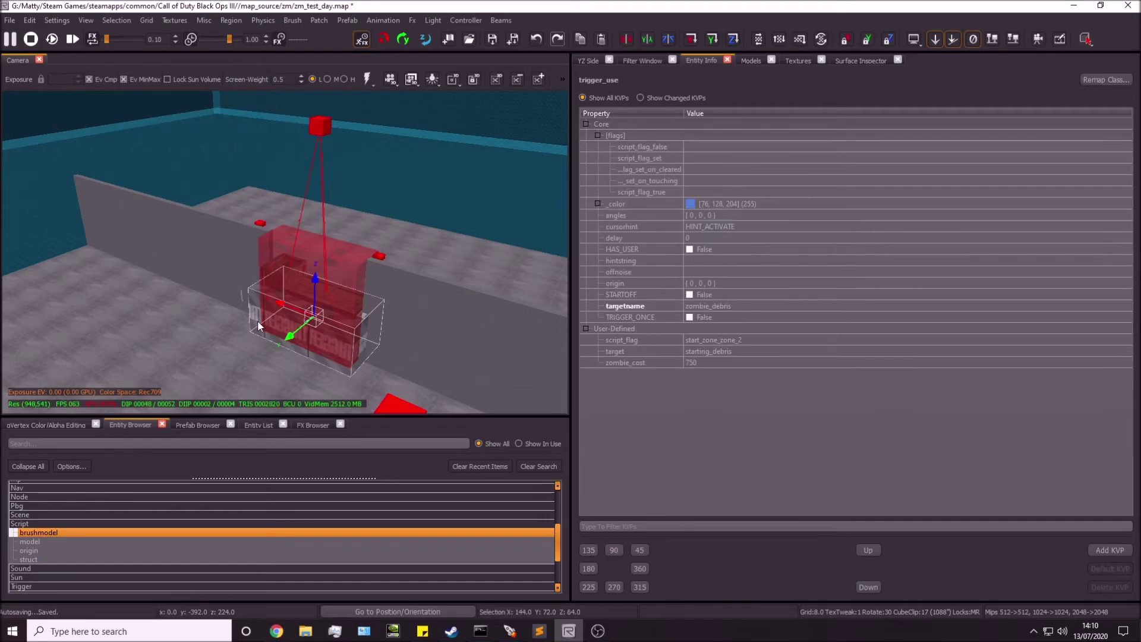
key("Escape")
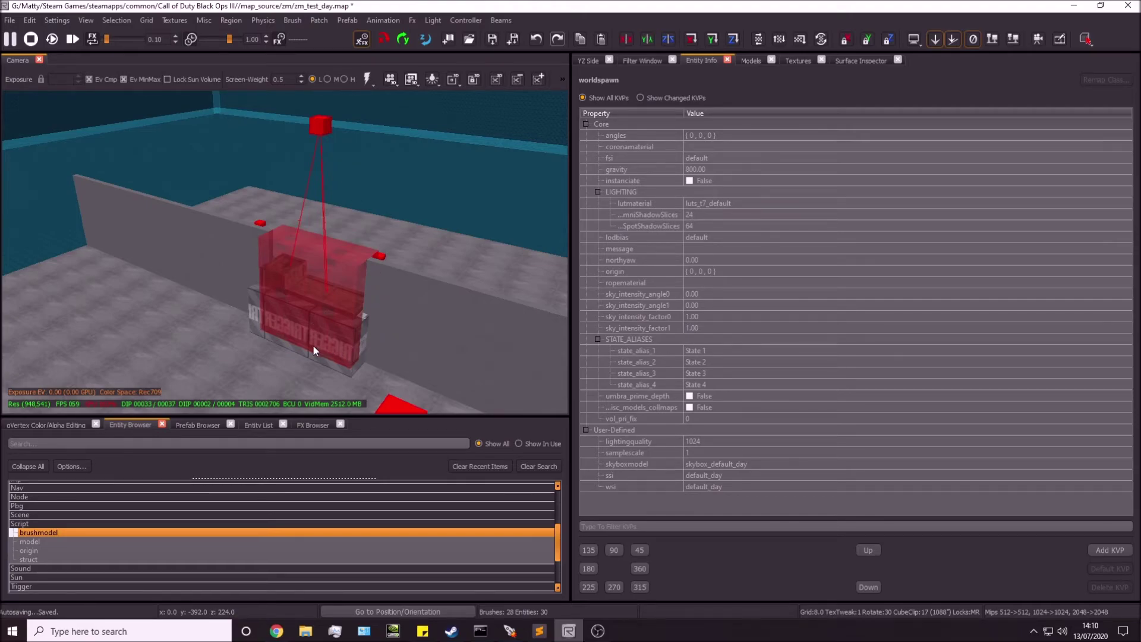
left_click(323, 319)
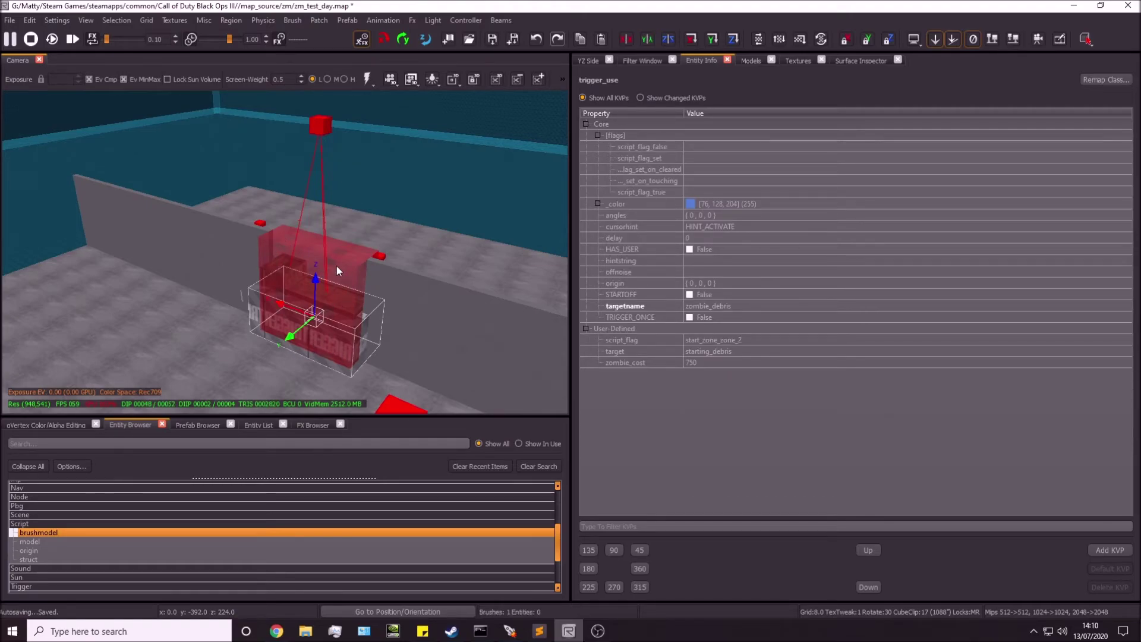
key("Escape")
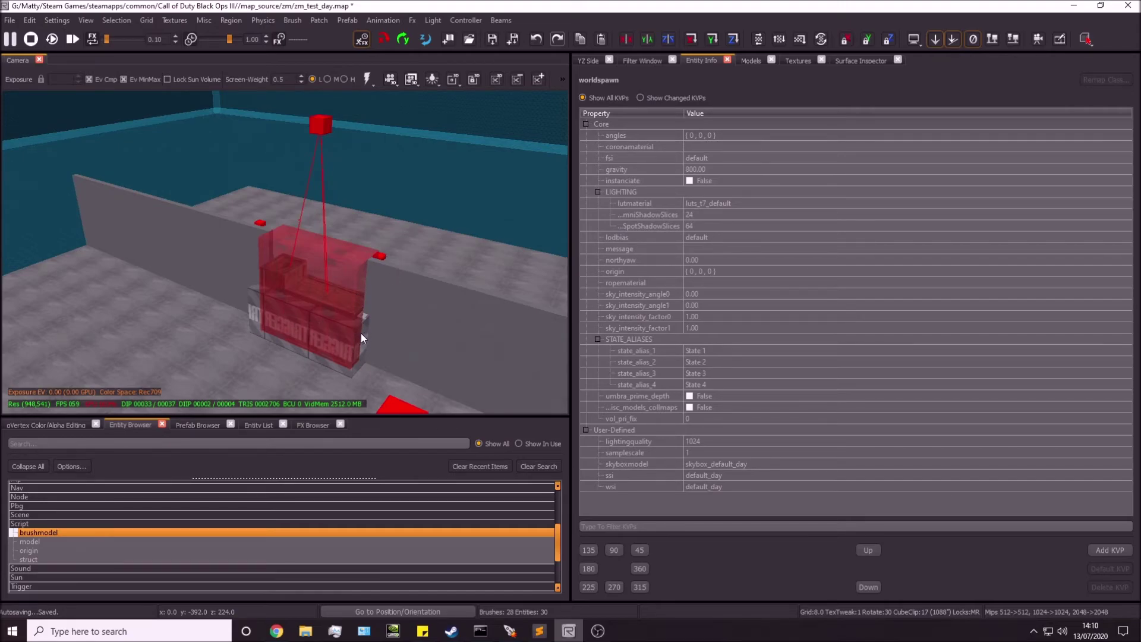
left_click(343, 329, "shift")
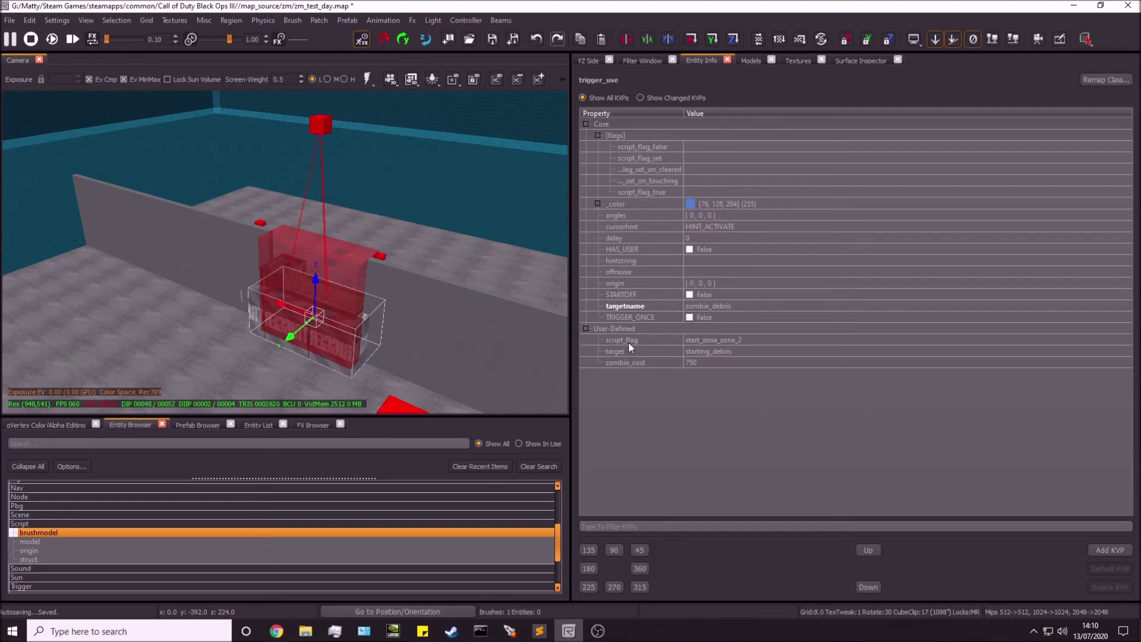
key("Escape")
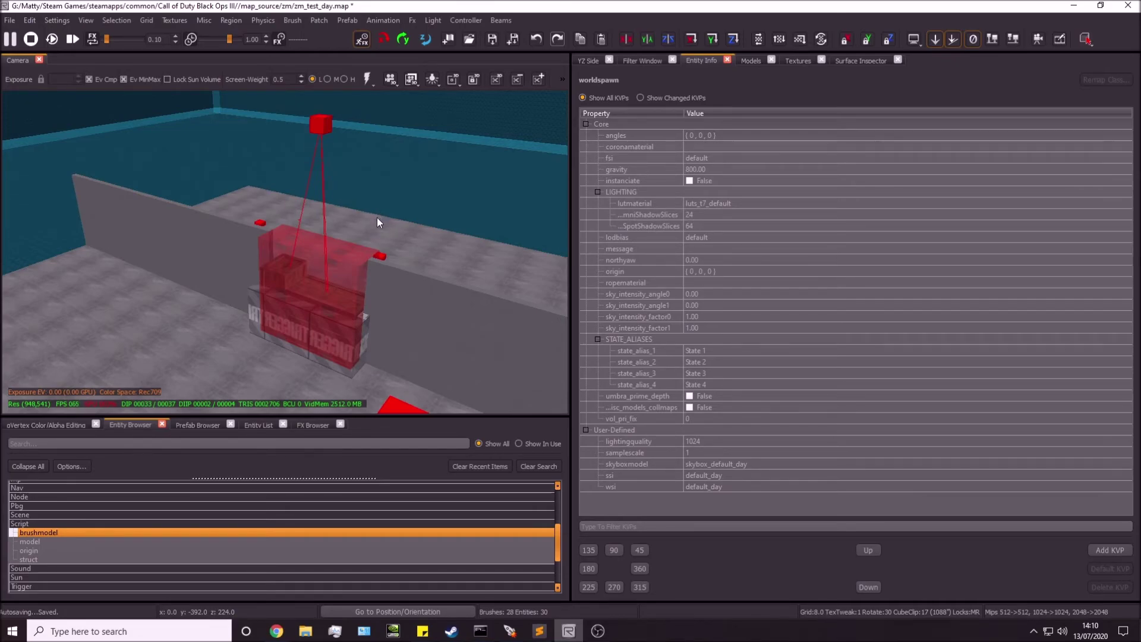
Save the map with the finished debris barrier.
right_click_drag(365, 215, 379, 238)
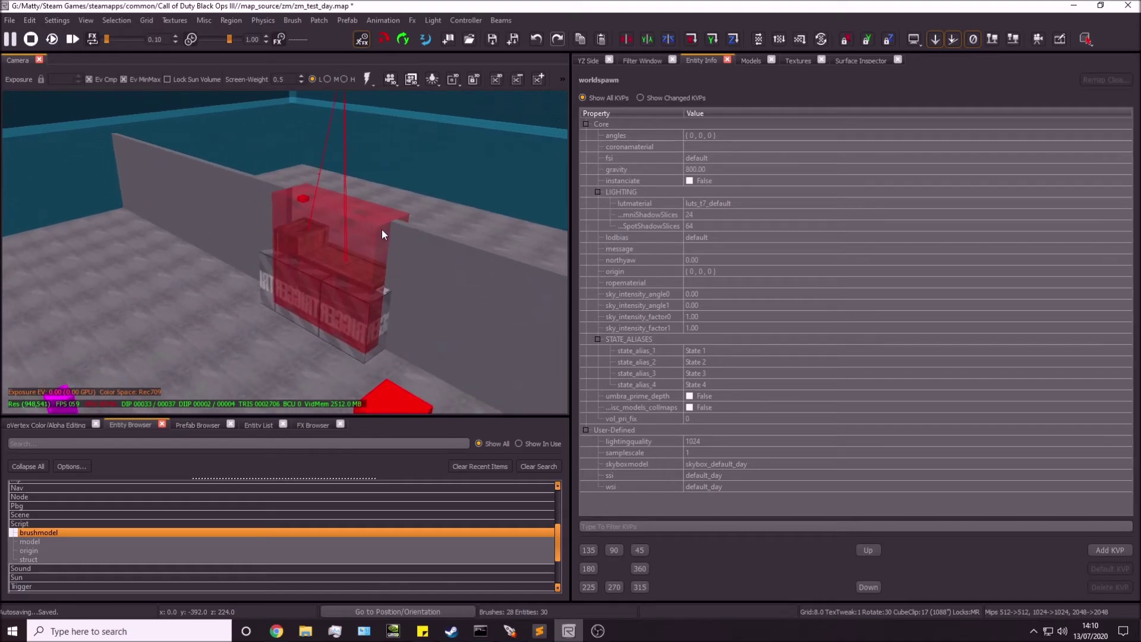
key("ctrl+s")
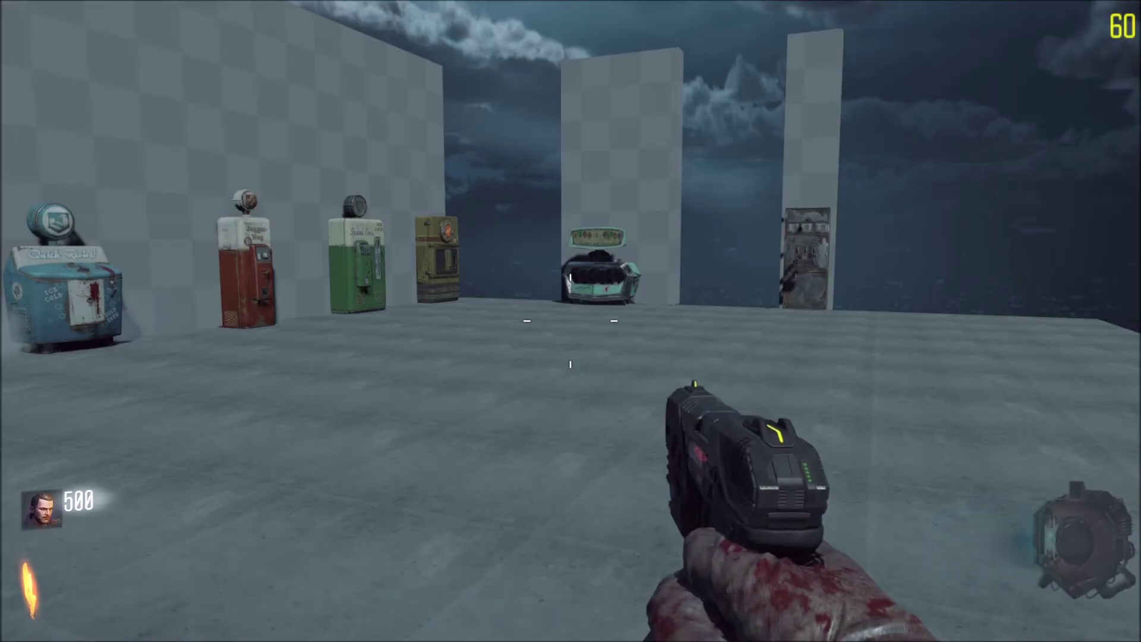
key("w")
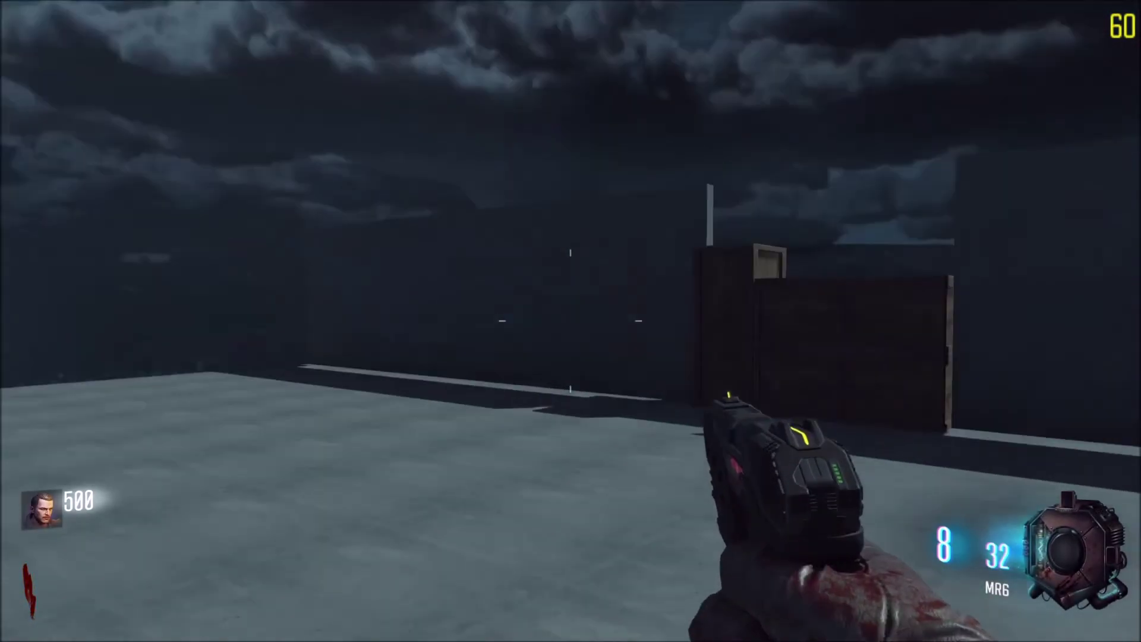
key("w")
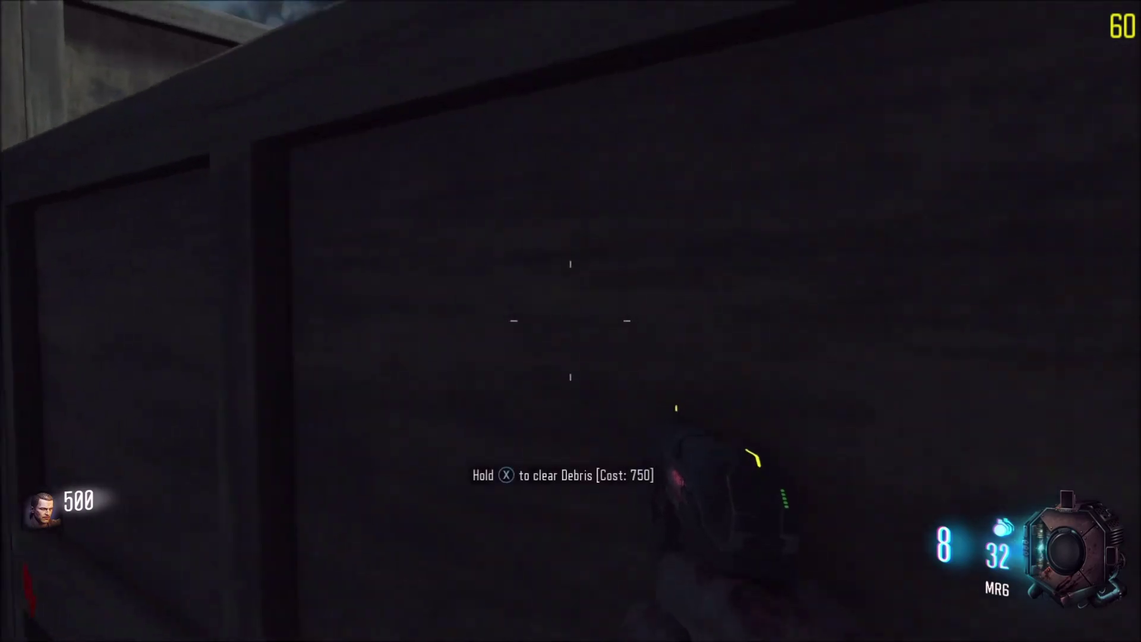
key("w")
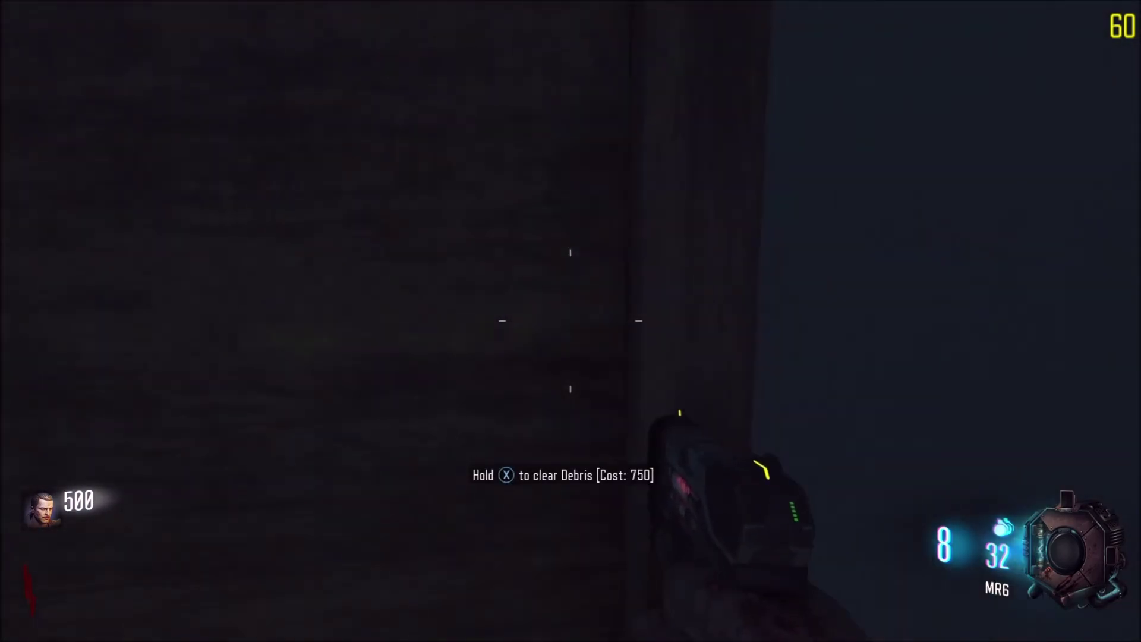
key("w")
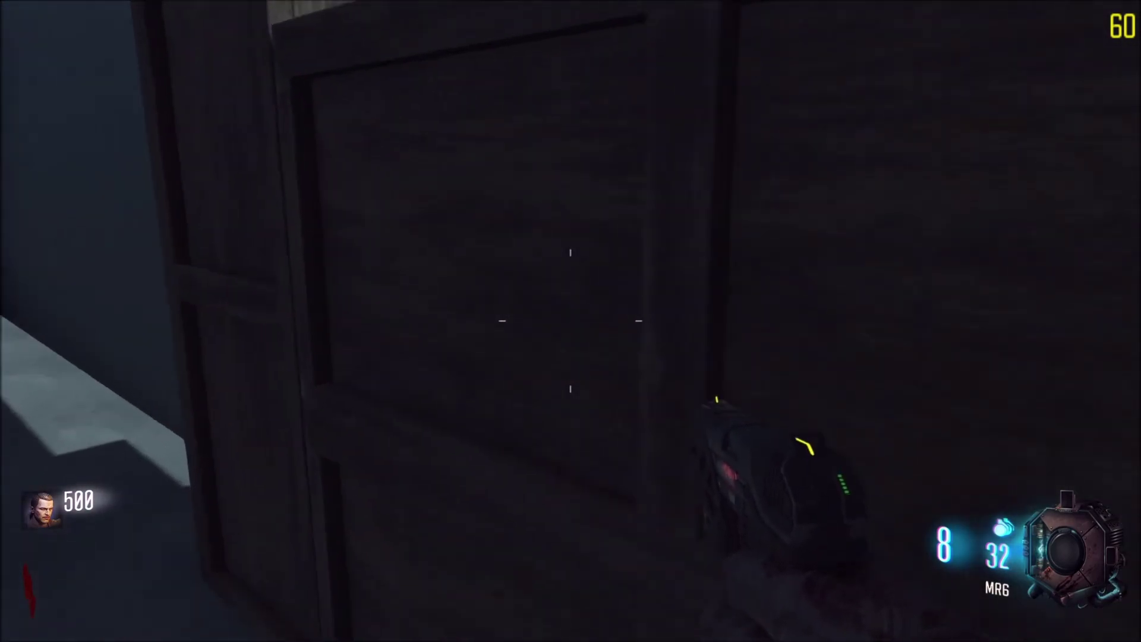
key("w")
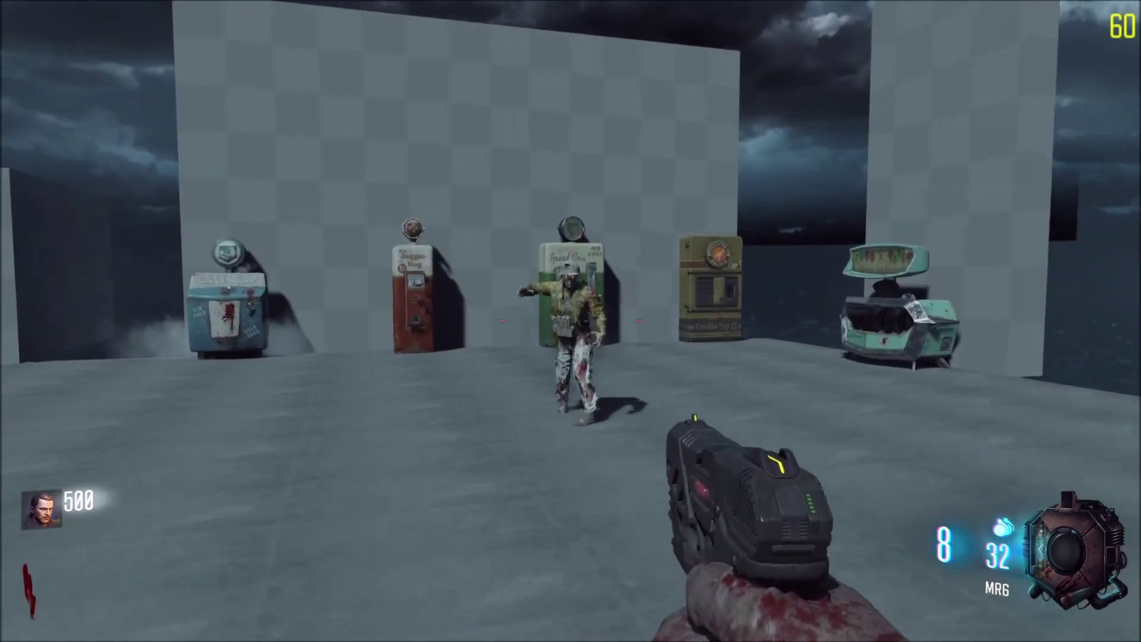
key("v")
key("w")
key("v")
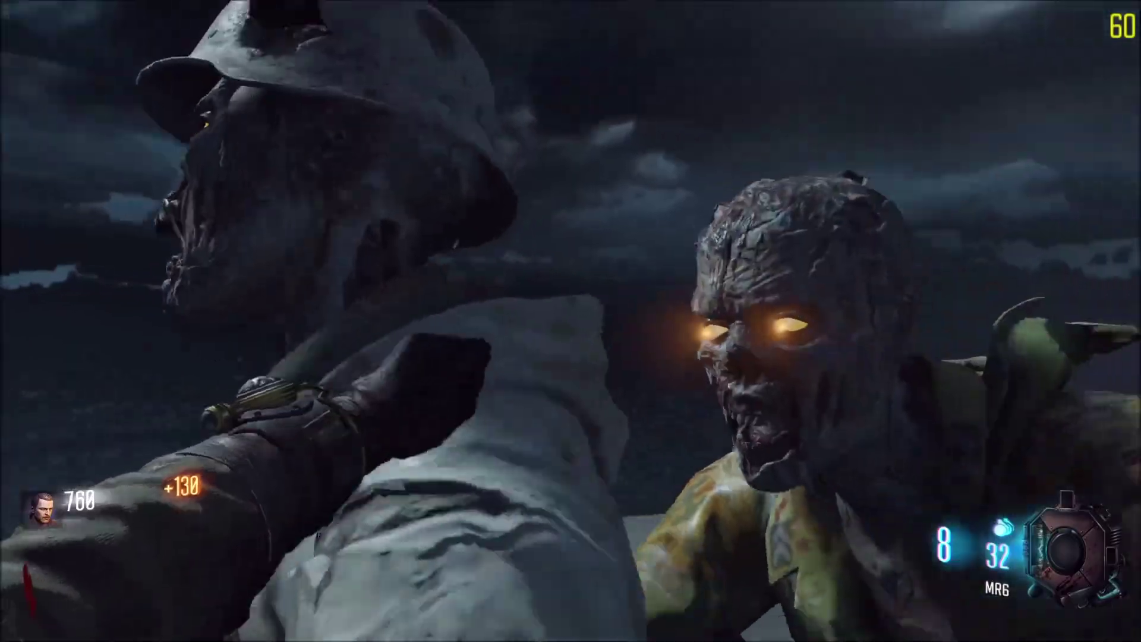
key("v")
key("w")
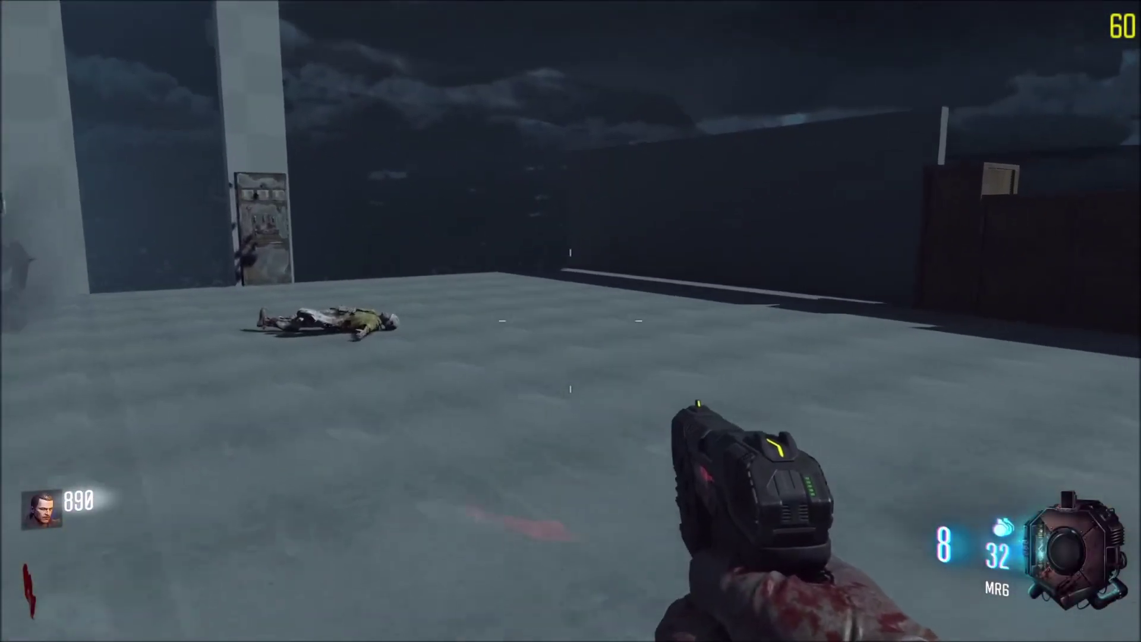
key("w")
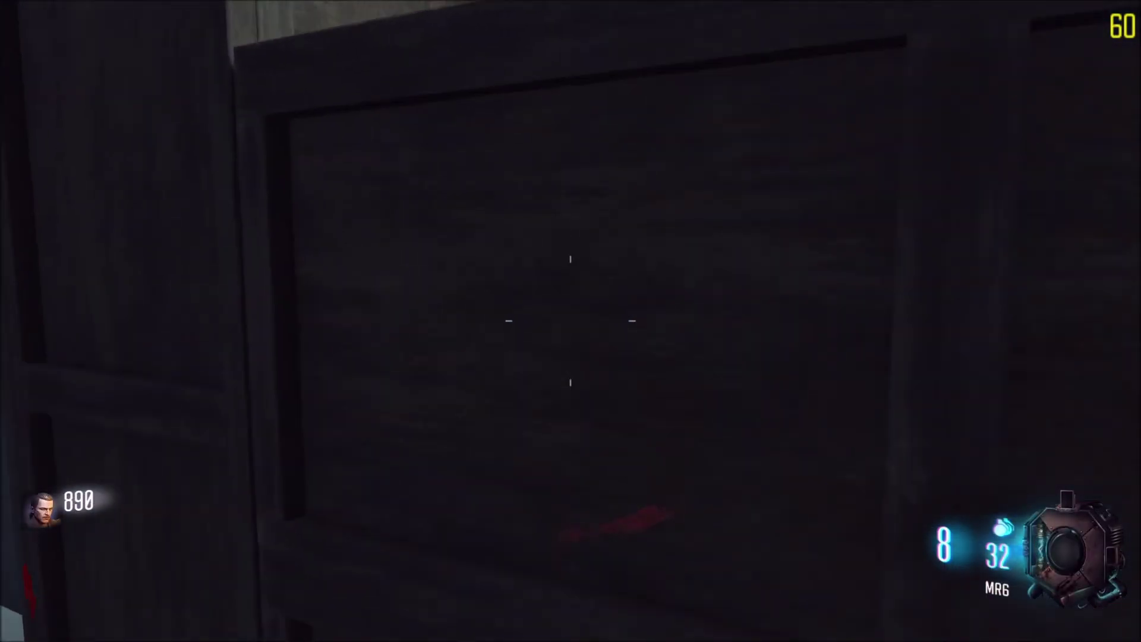
key("f")
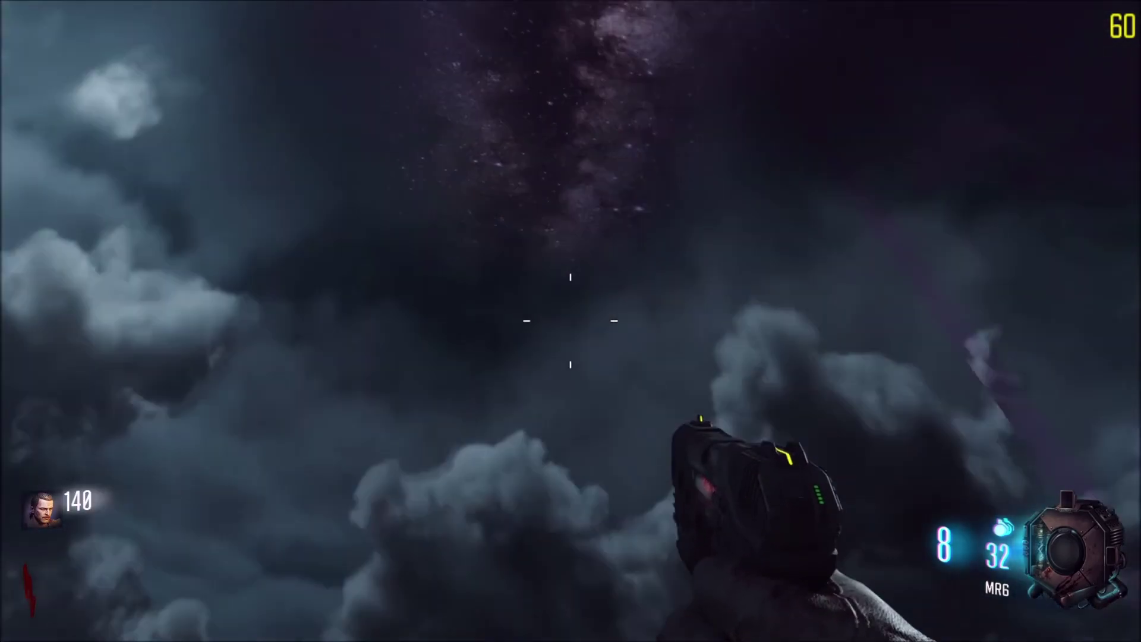
key("w")
key("w")
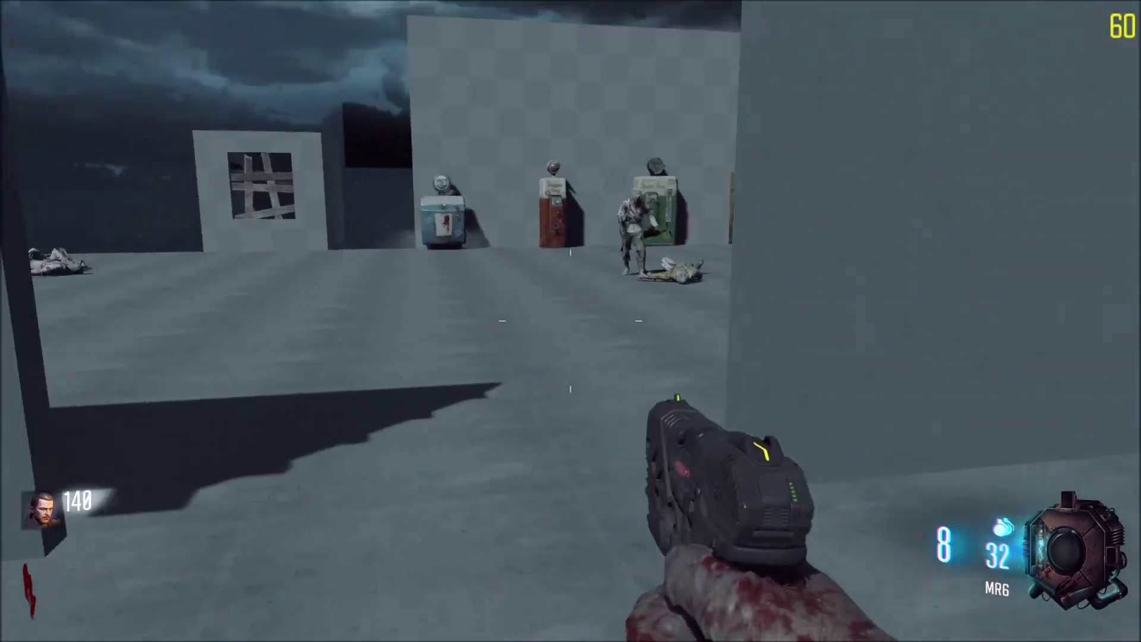
key("s")
key("w")
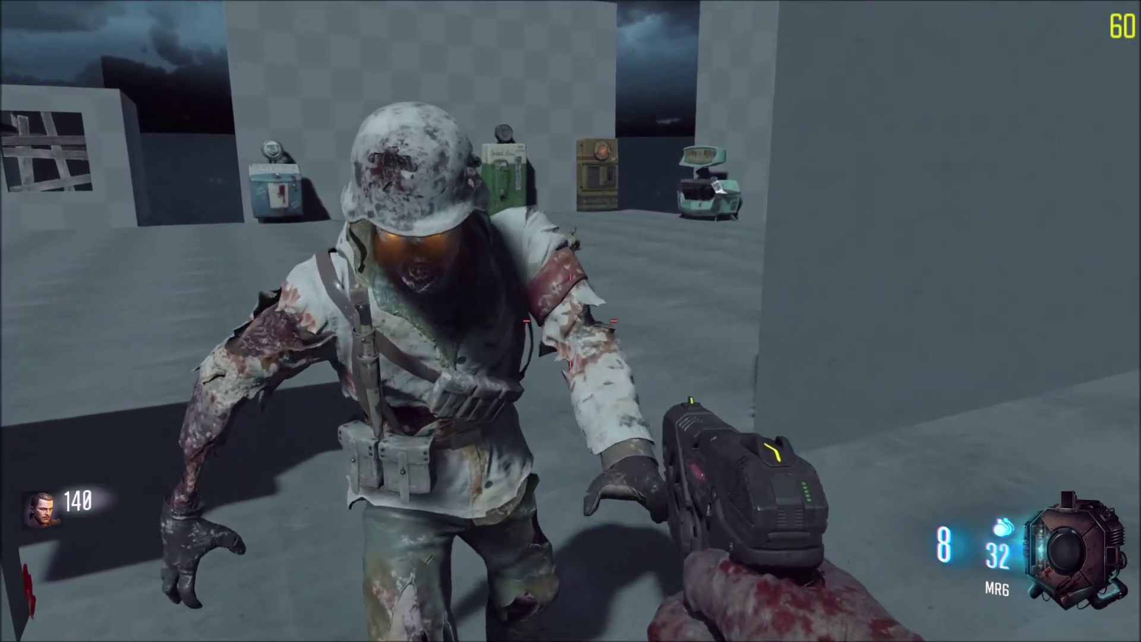
key("v")
key("w")
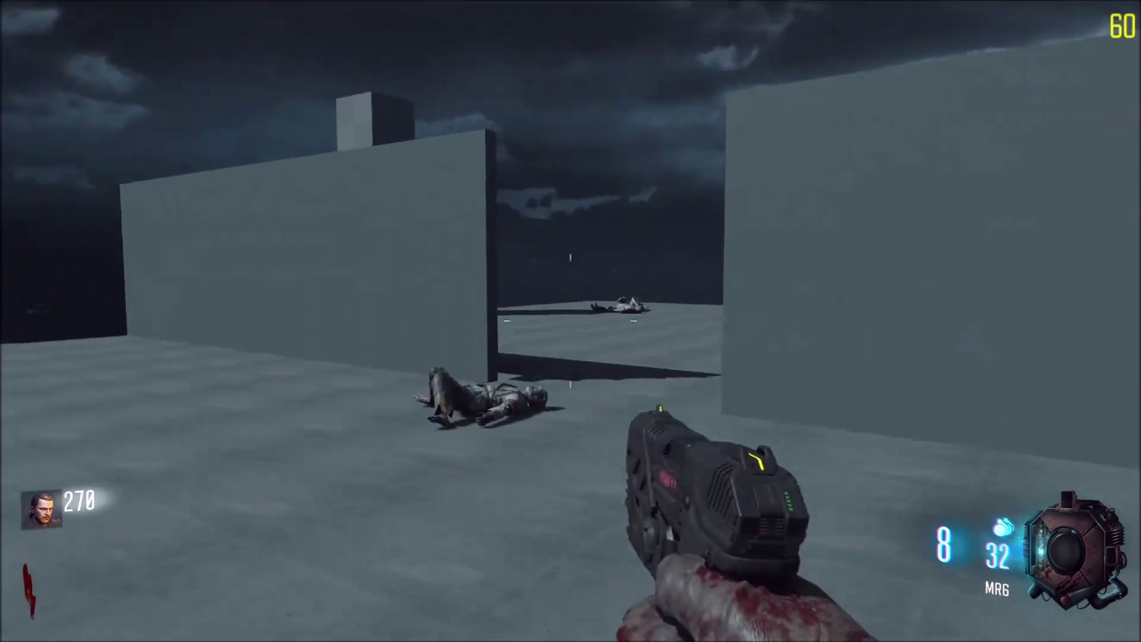
key("w")
key("s")
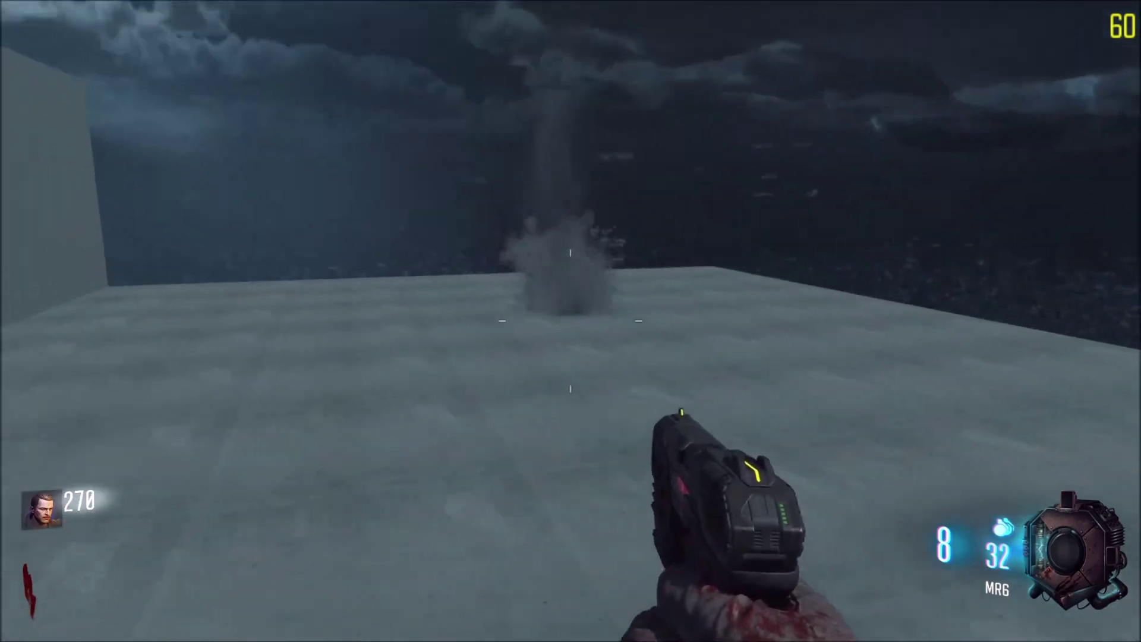
key("w")
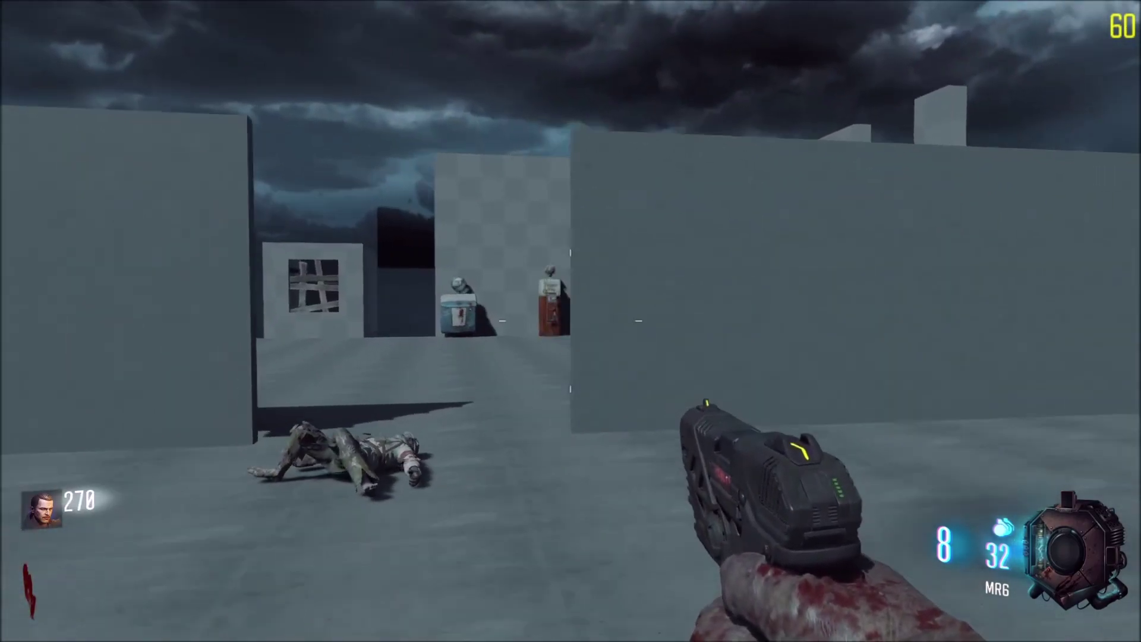
key("a")
key("w")
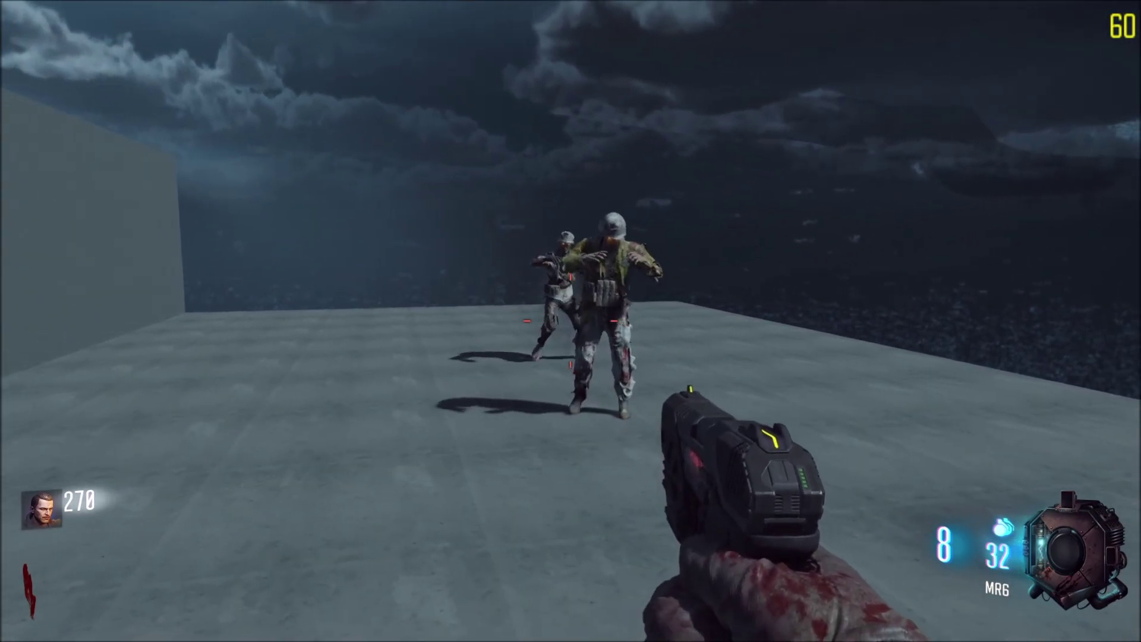
key("w")
key("w")
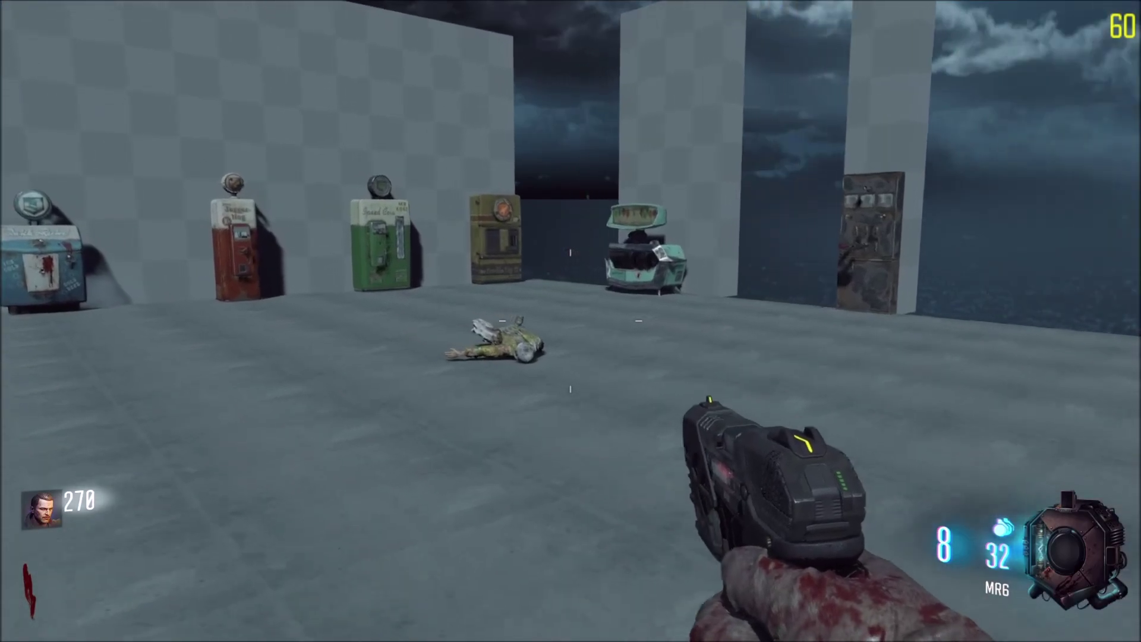
key("w")
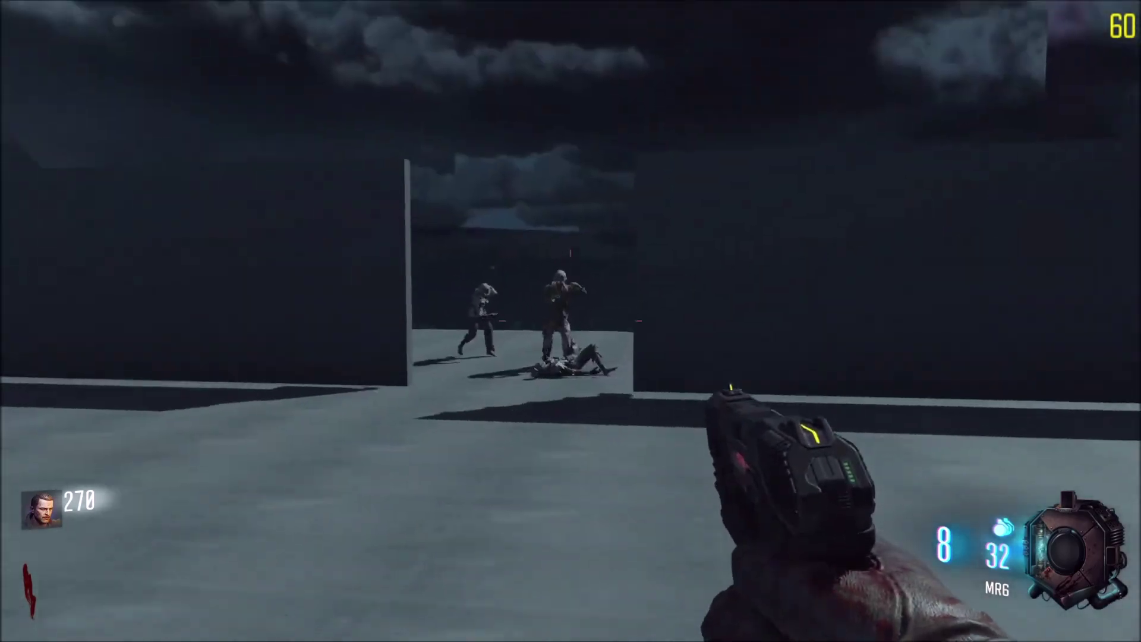
key("s")
key("w")
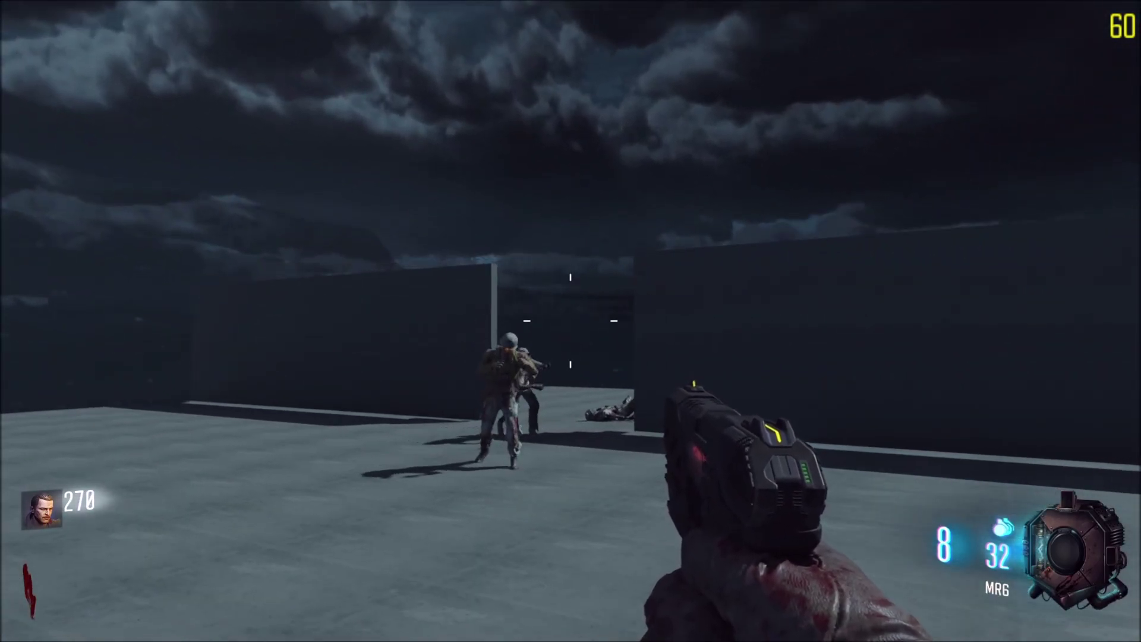
key("w")
key("w")
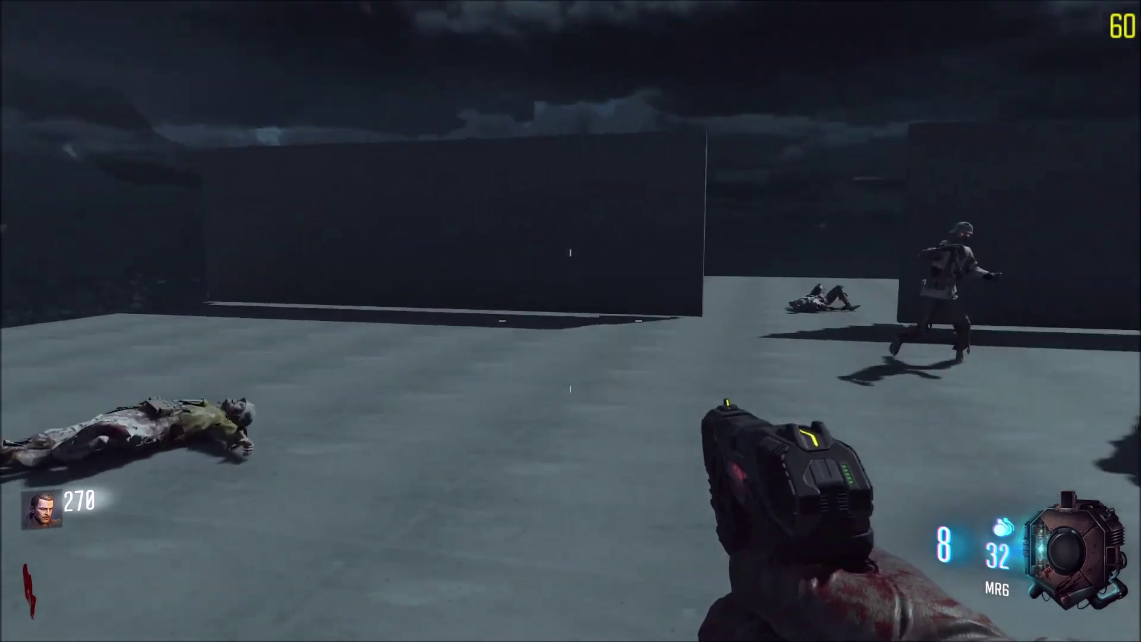
key("w")
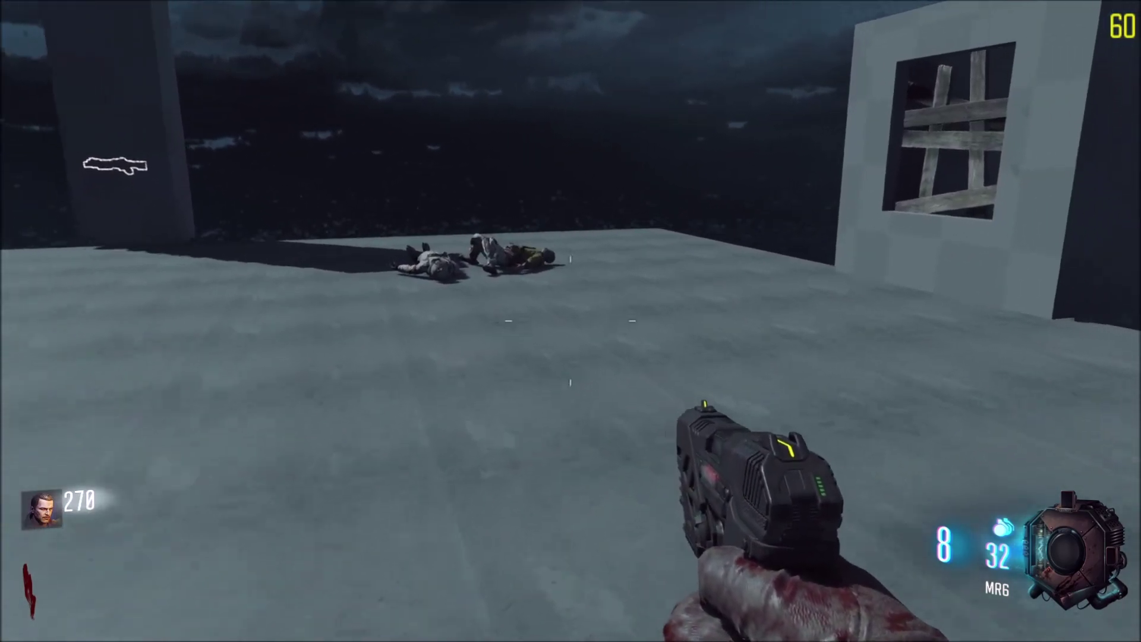